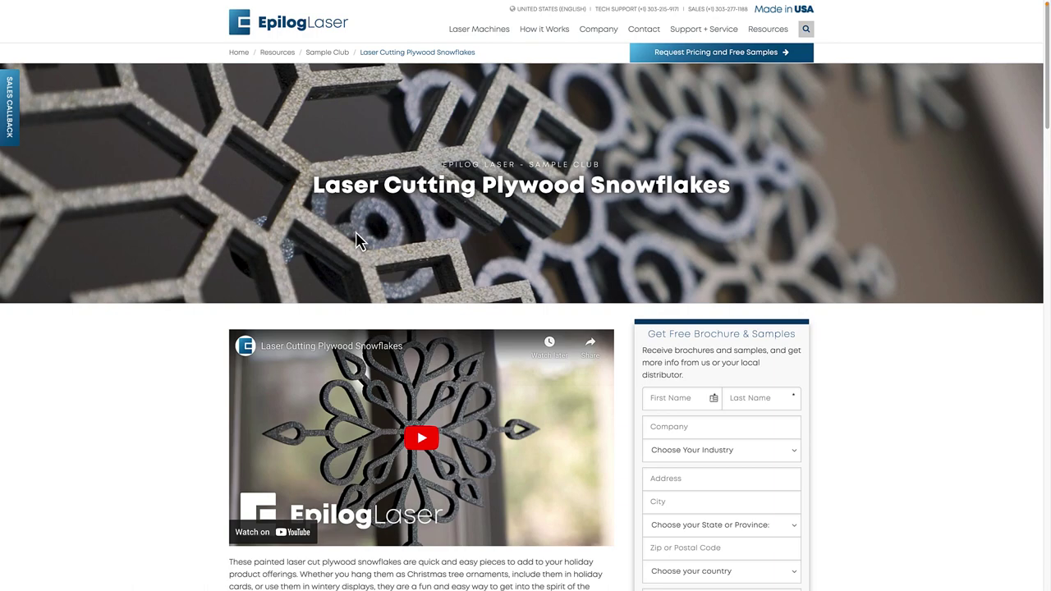
Scroll the Epilog snowflake article down to the Step 4 photos, then switch to Fusion 360
scroll(305, 297, "down", 4)
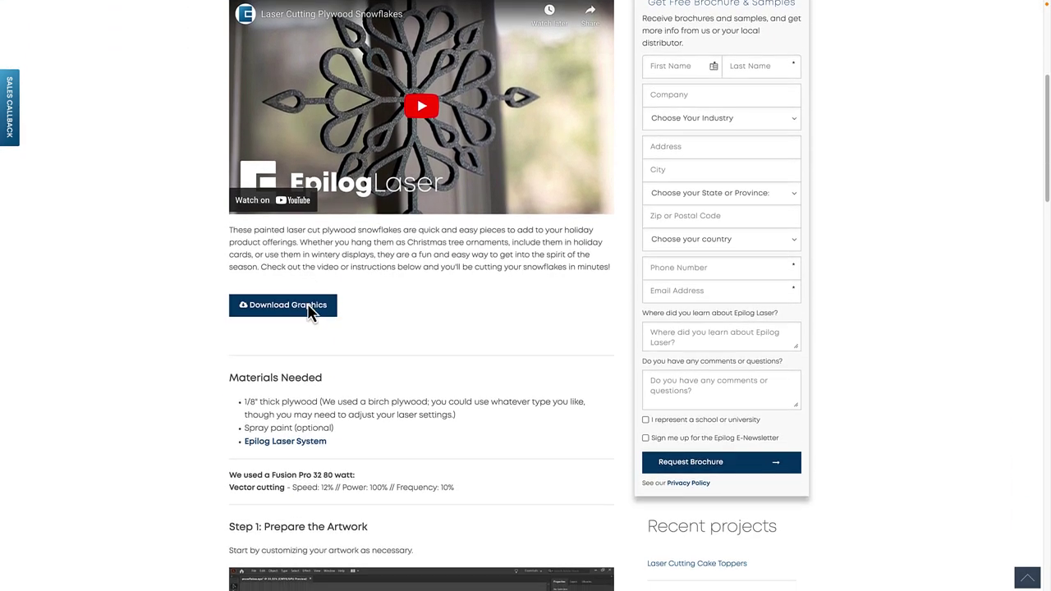
scroll(308, 310, "down", 9)
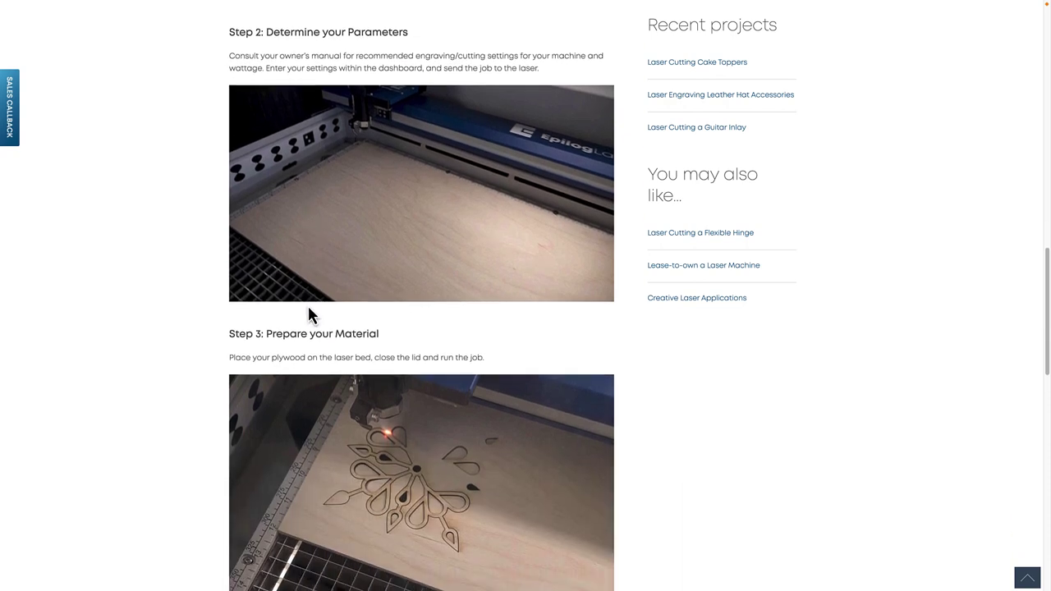
scroll(309, 313, "down", 3)
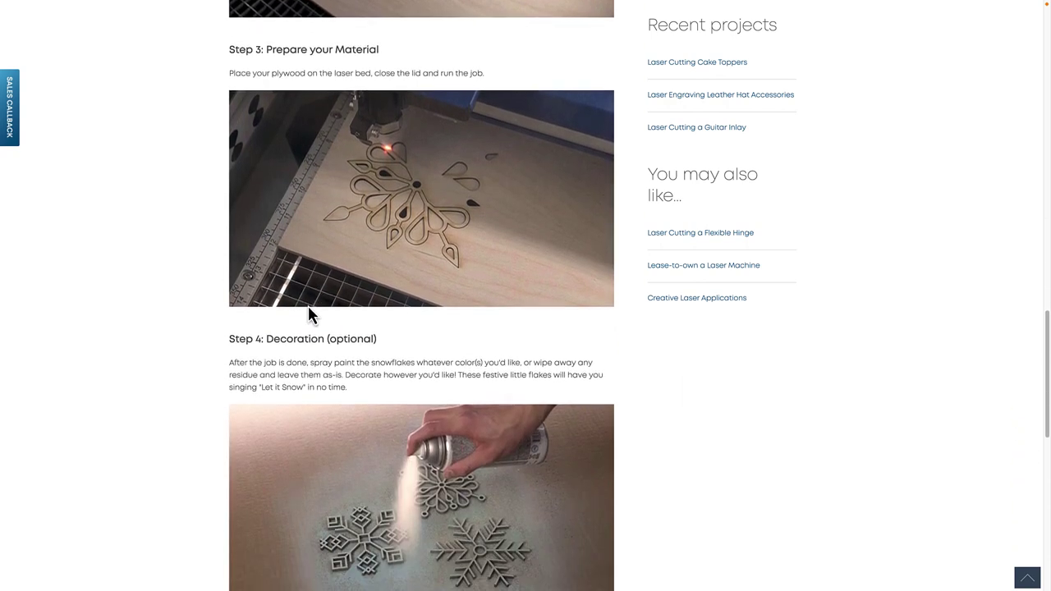
scroll(309, 313, "down", 4)
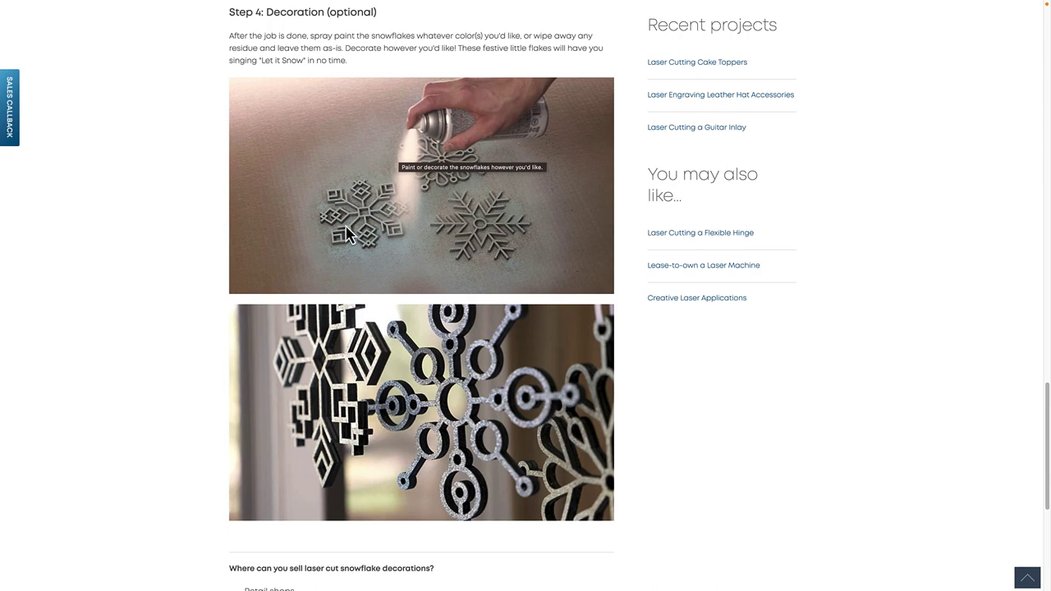
key("super+Tab")
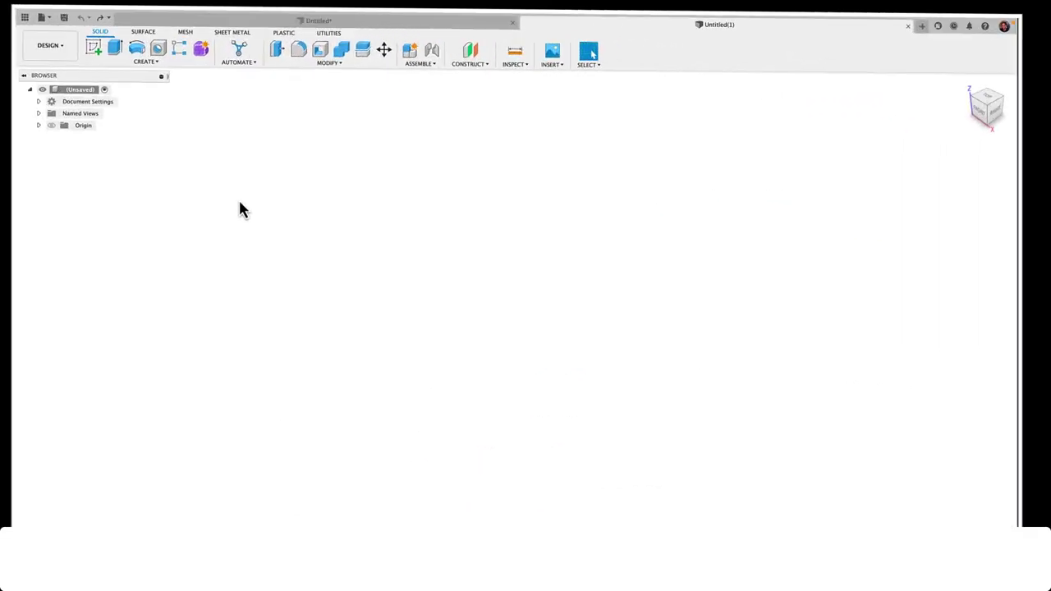
Start a sketch on the XY plane and draw a 20 × 20 mm centre rectangle at the origin
left_click(79, 41)
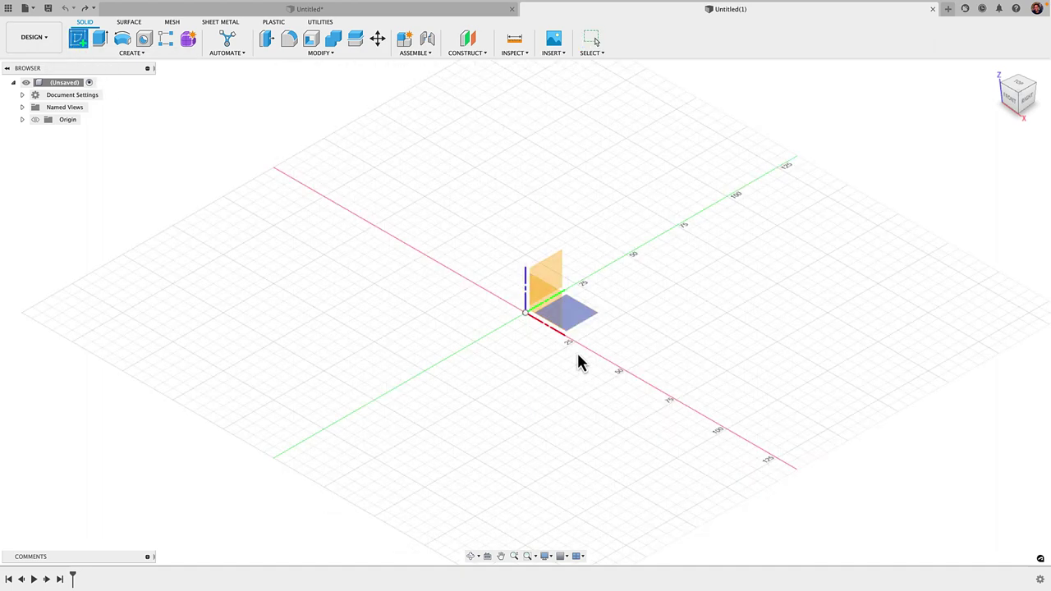
left_click(580, 325)
key("r")
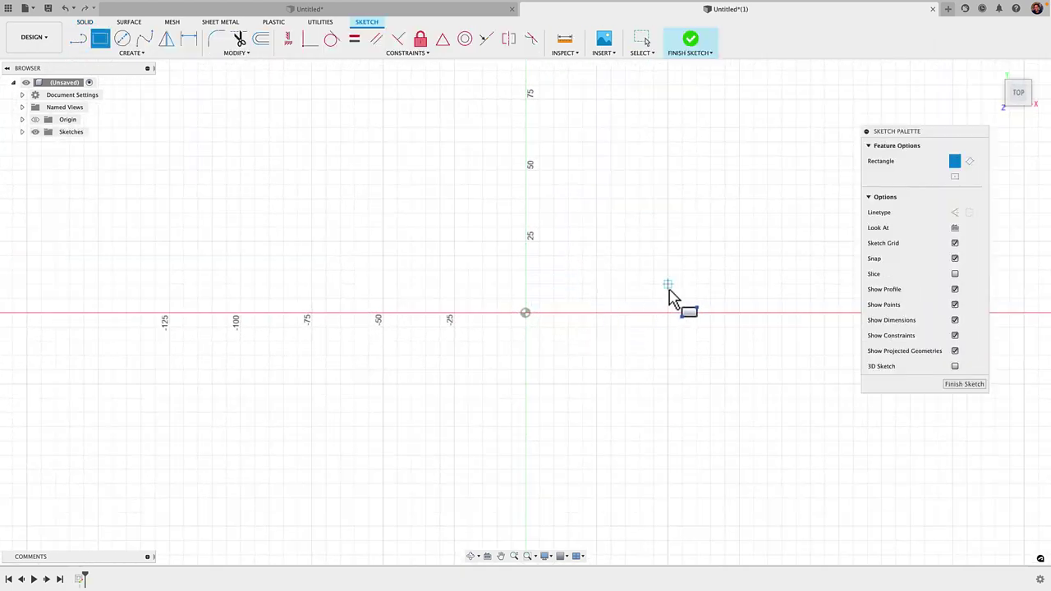
left_click(955, 177)
left_click(525, 313)
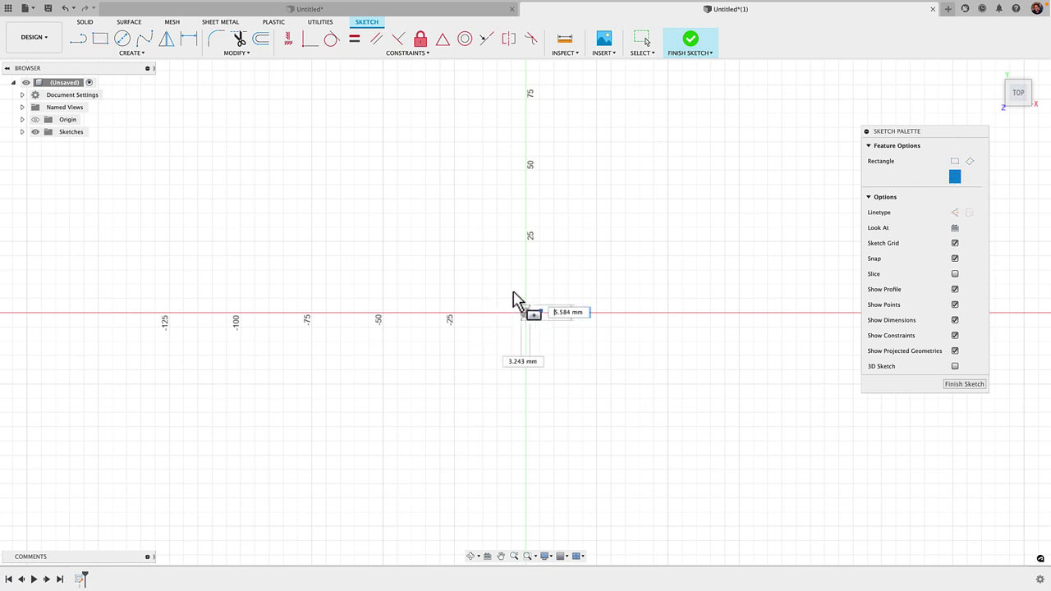
type("20")
key("Tab")
type("20")
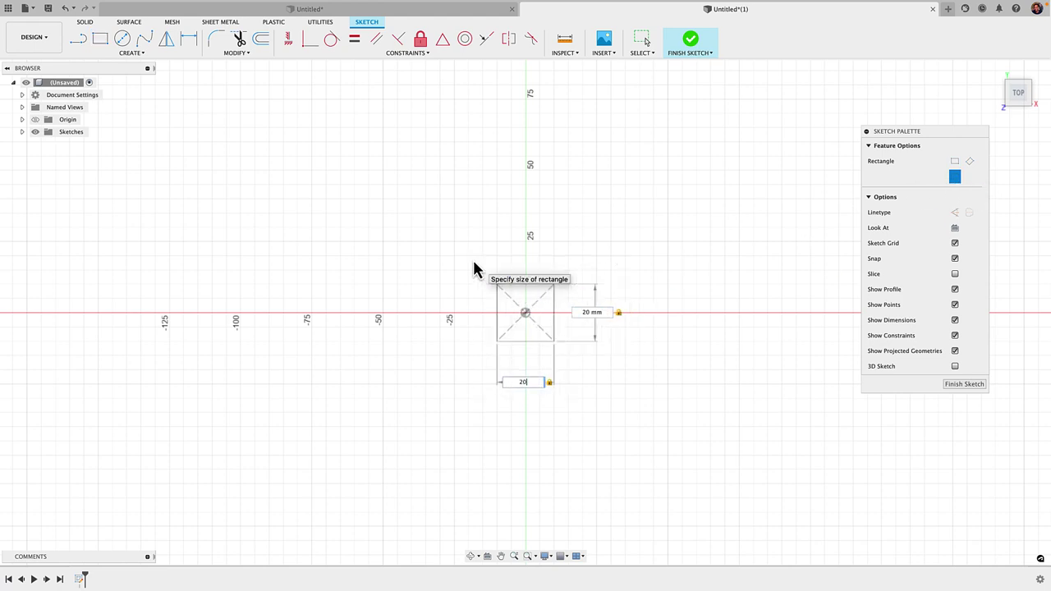
key("Return")
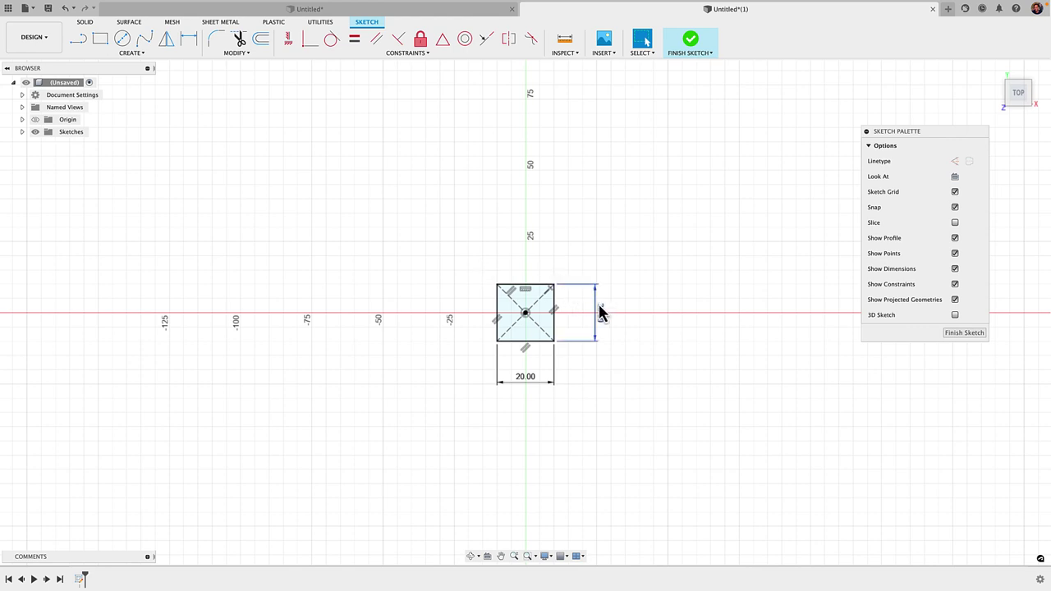
Move the two 20.00 dimensions closer to the square
left_click_drag(597, 305, 573, 316)
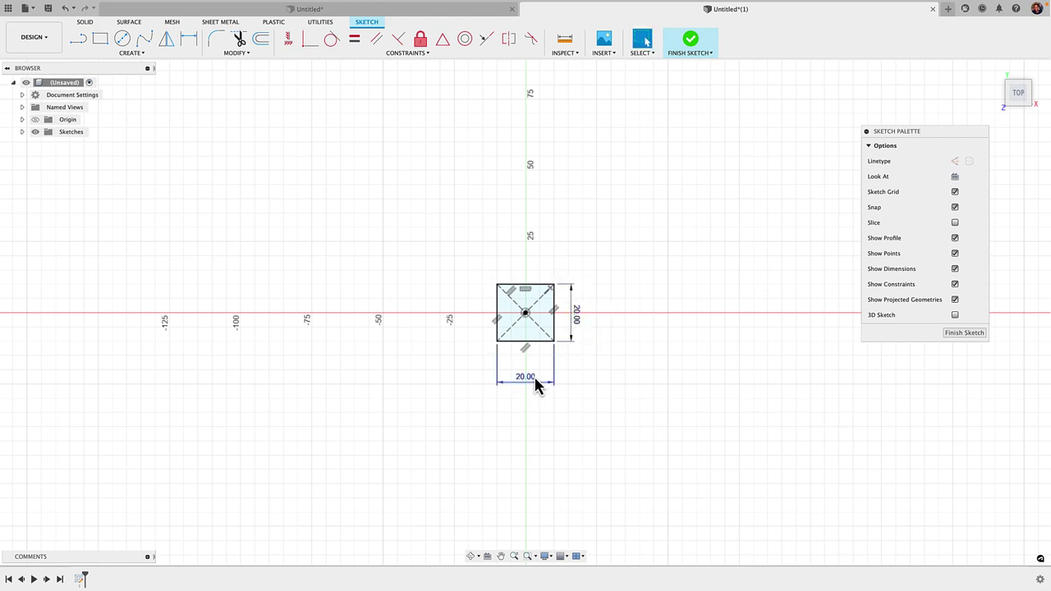
left_click_drag(535, 381, 537, 359)
middle_click_drag(537, 359, 499, 392)
Draw a second 20 × 20 mm centre rectangle above the first and tidy its dimensions
right_click(490, 319)
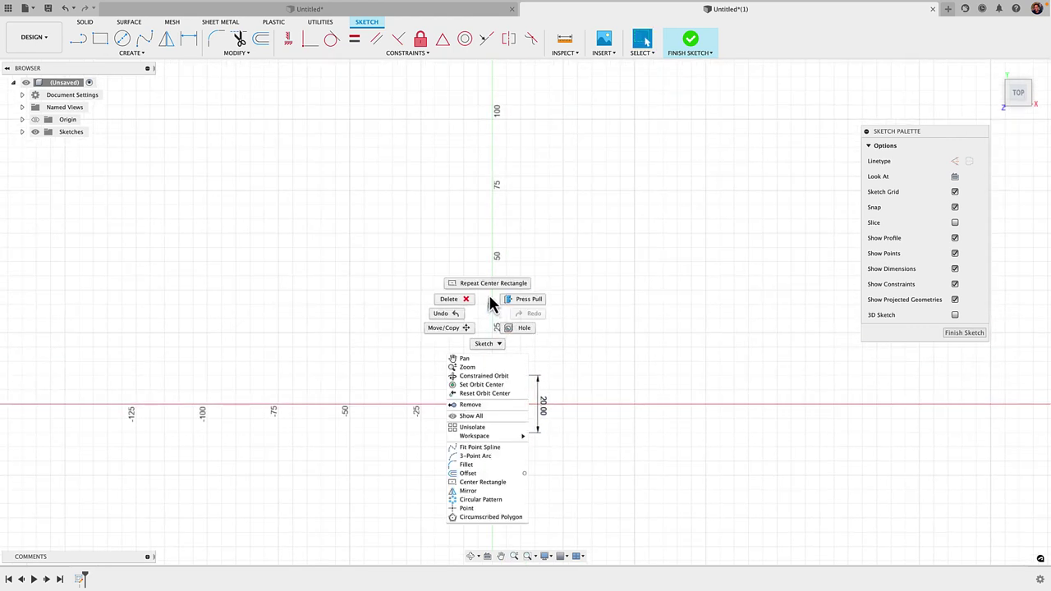
left_click(488, 284)
type("20")
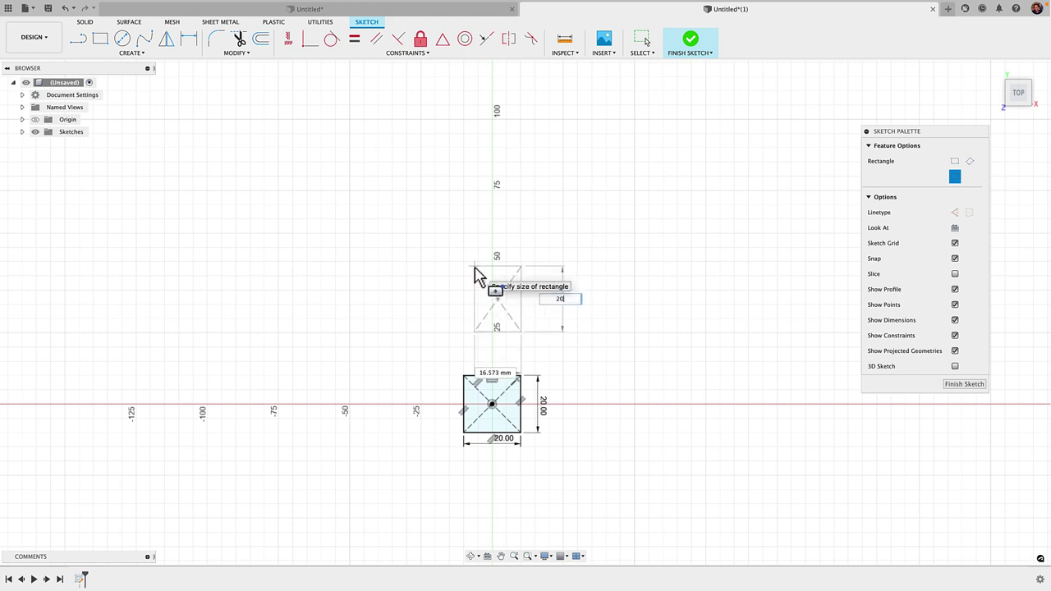
key("Tab")
type("20")
key("Return")
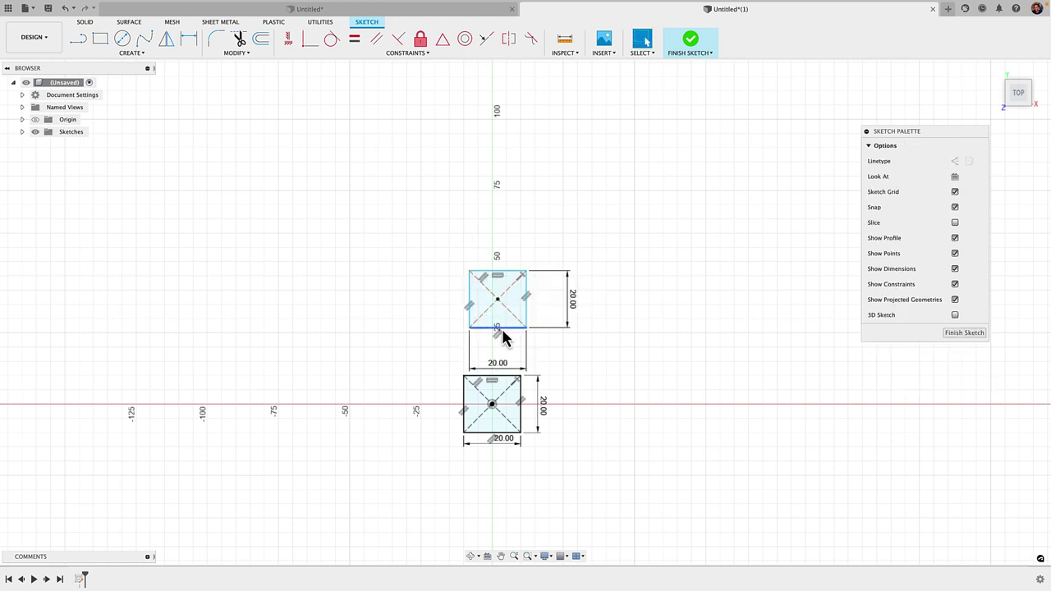
scroll(501, 328, "up", 3)
left_click_drag(507, 407, 507, 352)
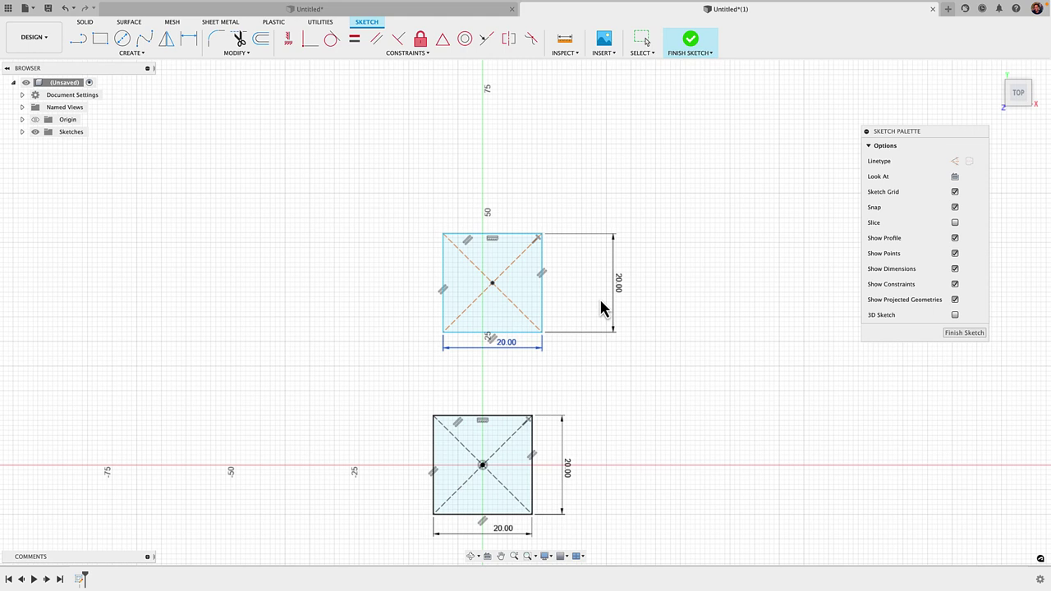
left_click_drag(617, 288, 570, 287)
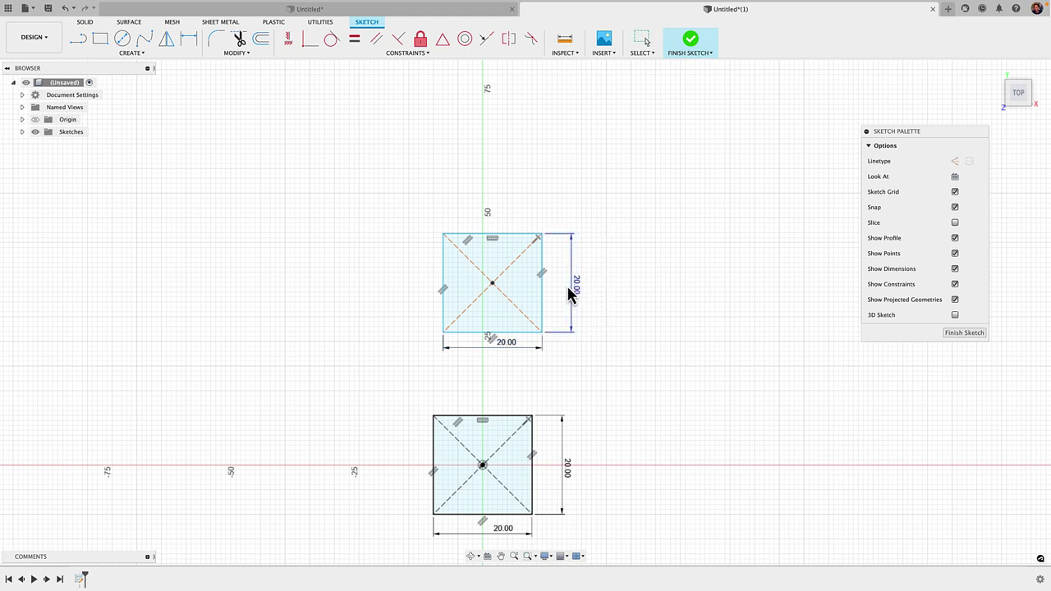
Rotate the top square -45° about its centre with Move/Copy
left_click(492, 284)
key("m")
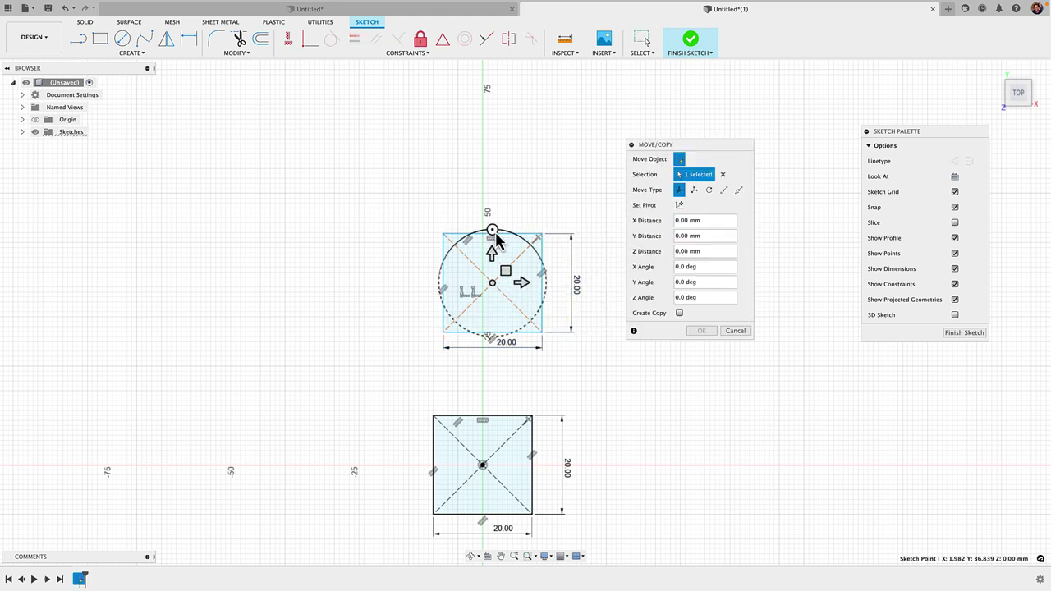
left_click_drag(493, 231, 526, 263)
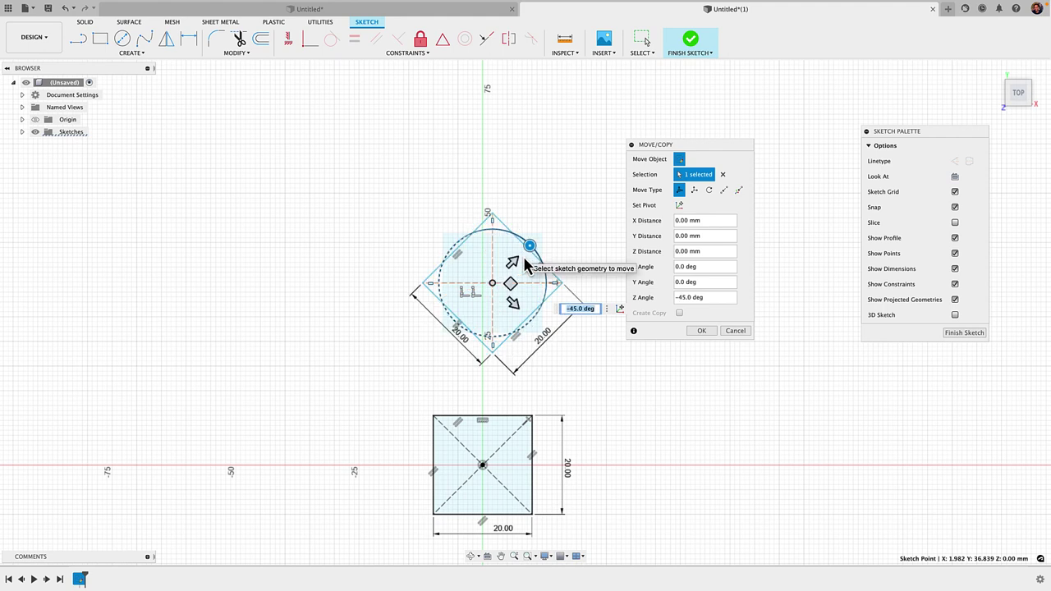
key("Return")
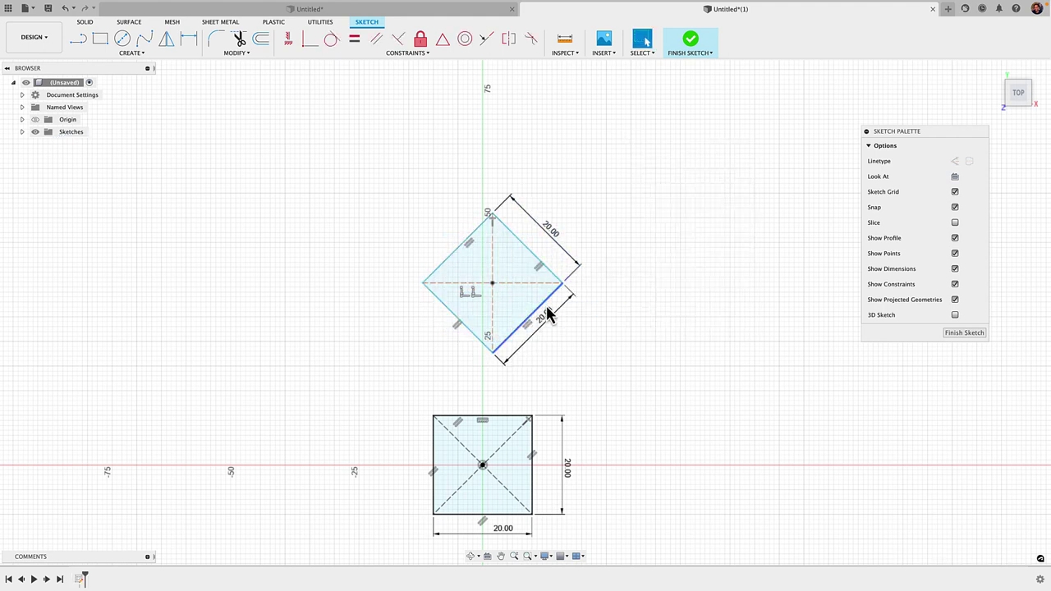
mouse_move(554, 219)
left_mouse_down()
mouse_move(548, 239)
mouse_move(488, 206)
mouse_move(448, 203)
mouse_move(493, 258)
mouse_move(545, 277)
mouse_move(541, 304)
mouse_move(556, 206)
mouse_move(604, 238)
left_mouse_up()
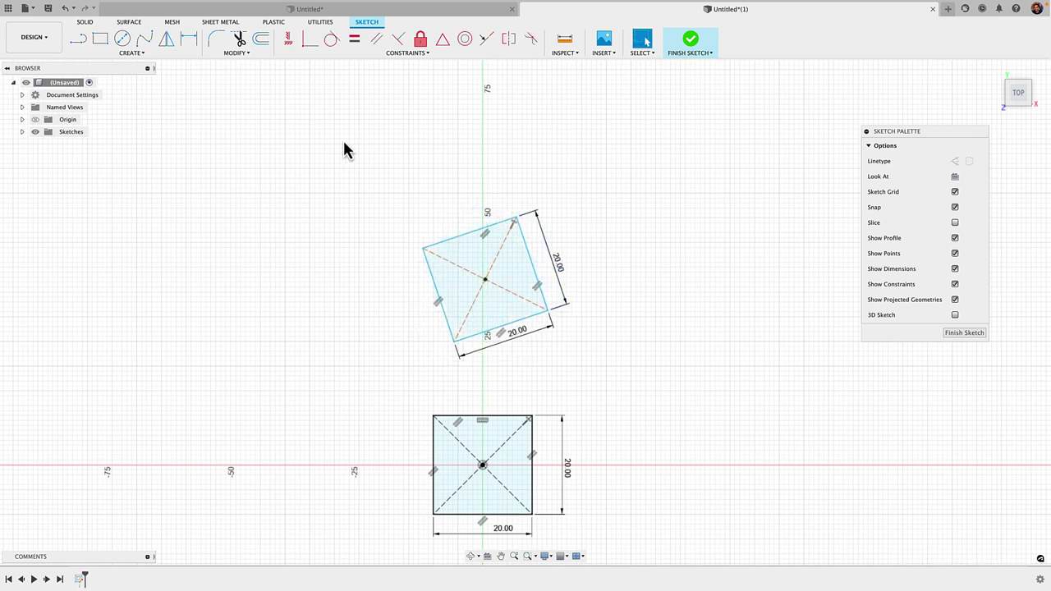
Constrain the tilted square's centre vertically in line with the bottom square's centre
left_click(288, 39)
left_click(515, 217)
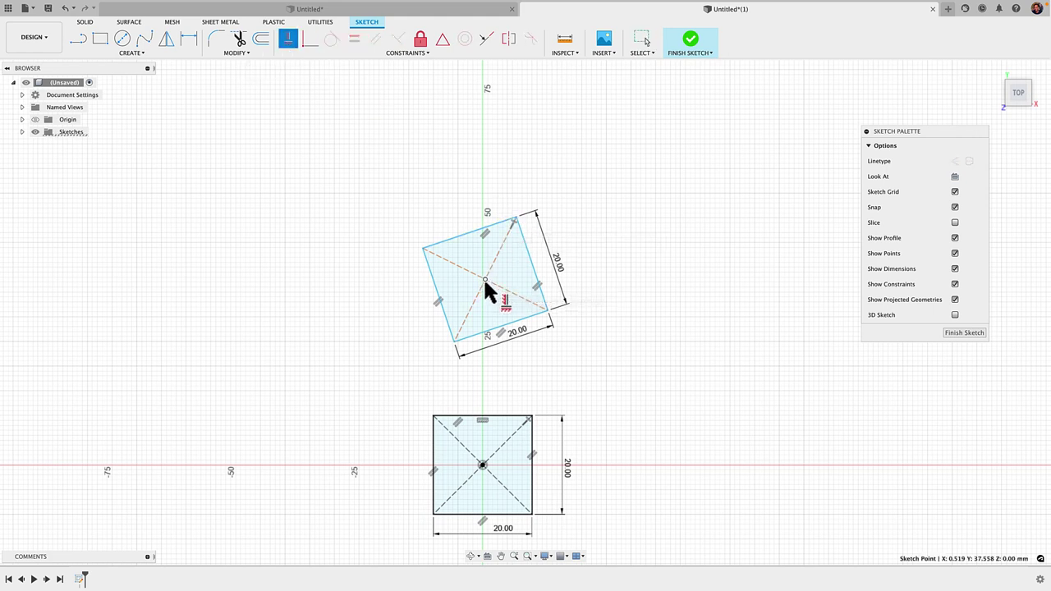
left_click(483, 465)
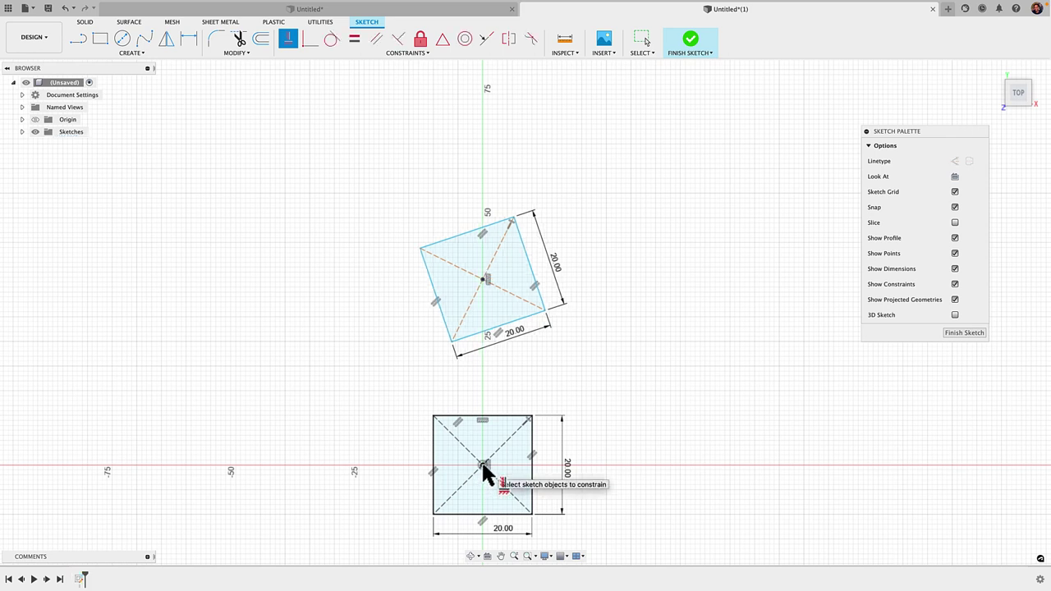
key("Escape")
Reposition the tilted square and make its diagonal vertical so it becomes a diamond
mouse_move(505, 218)
left_mouse_down()
mouse_move(476, 213)
mouse_move(505, 300)
mouse_move(523, 234)
left_mouse_up()
left_click_drag(539, 270, 540, 296)
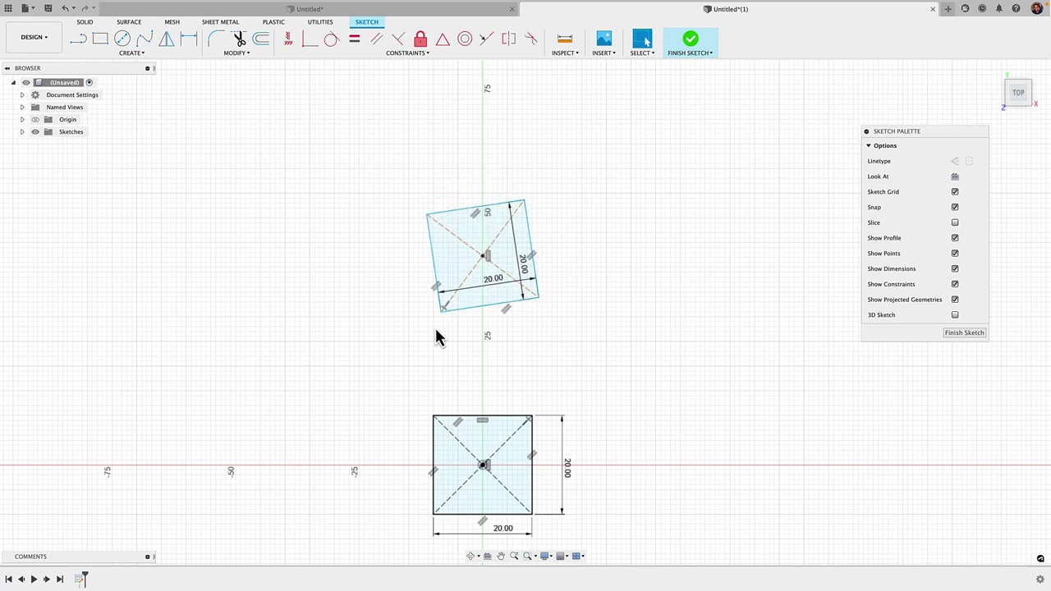
mouse_move(440, 312)
left_mouse_down()
mouse_move(458, 327)
mouse_move(461, 231)
mouse_move(469, 288)
mouse_move(484, 291)
left_mouse_up()
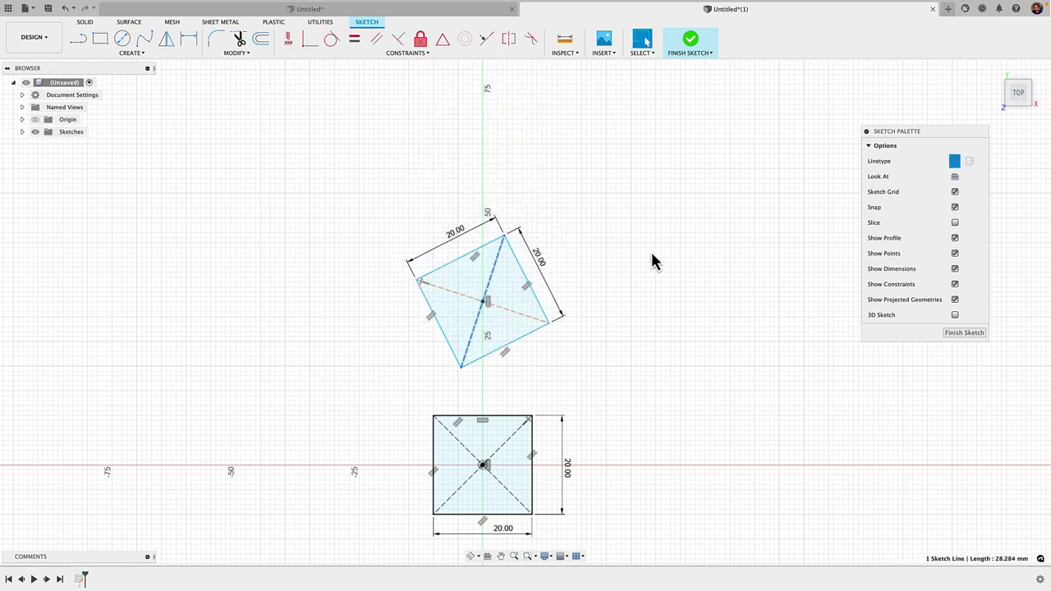
left_click(289, 39)
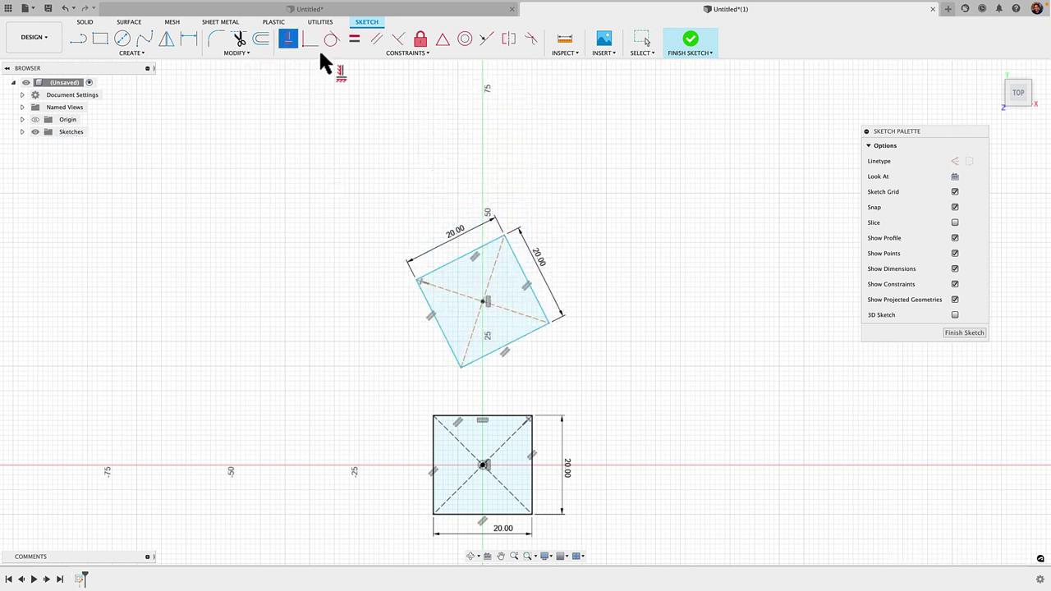
left_click(492, 269)
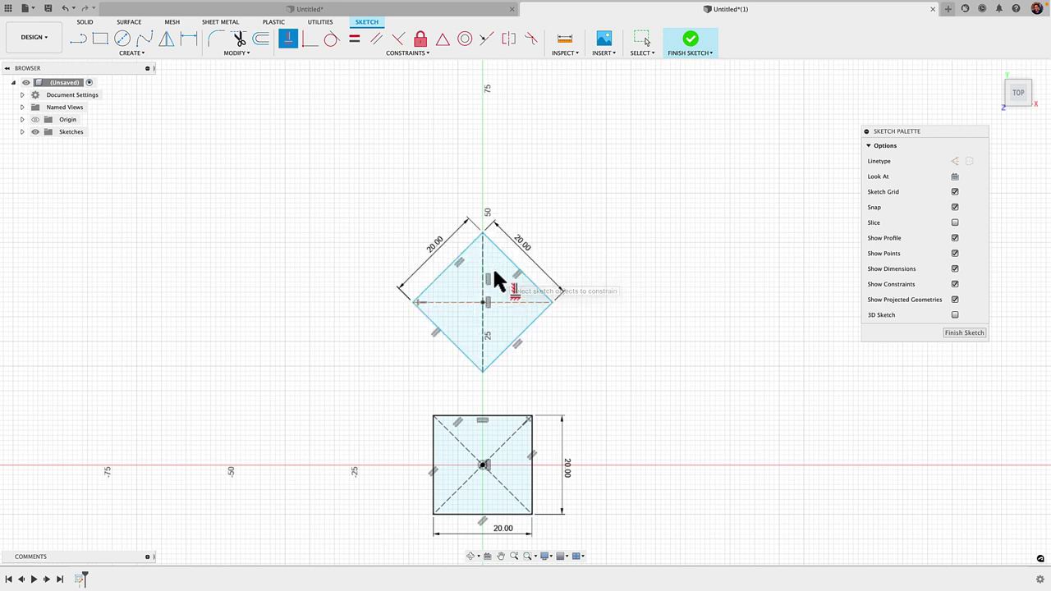
key("Escape")
Add a 36 mm vertical dimension between the square's centre and the diamond's centre
left_click(553, 303)
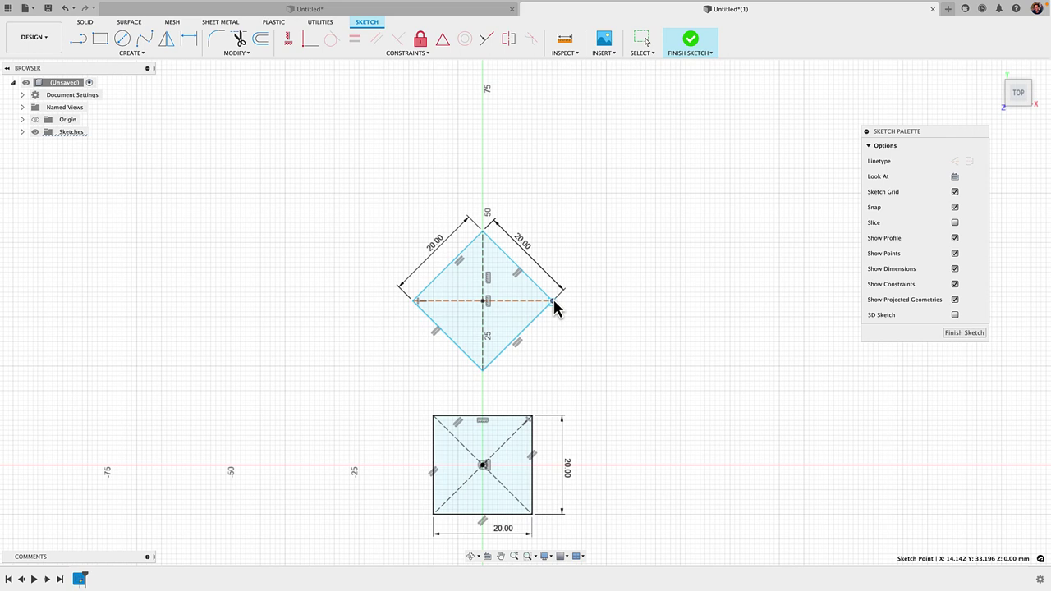
middle_click_drag(601, 379, 595, 308)
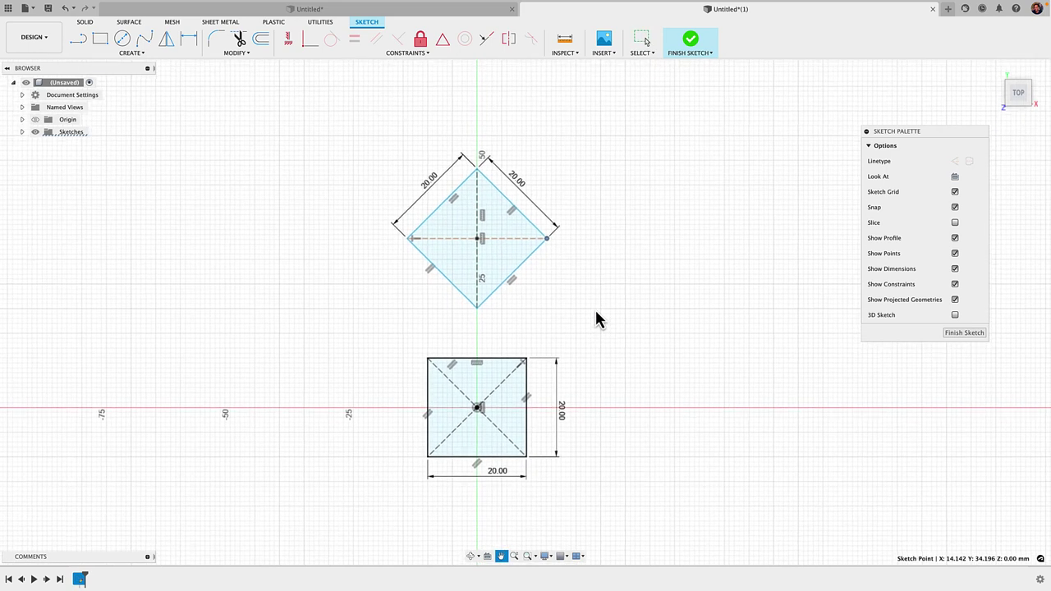
key("d")
left_click(473, 393)
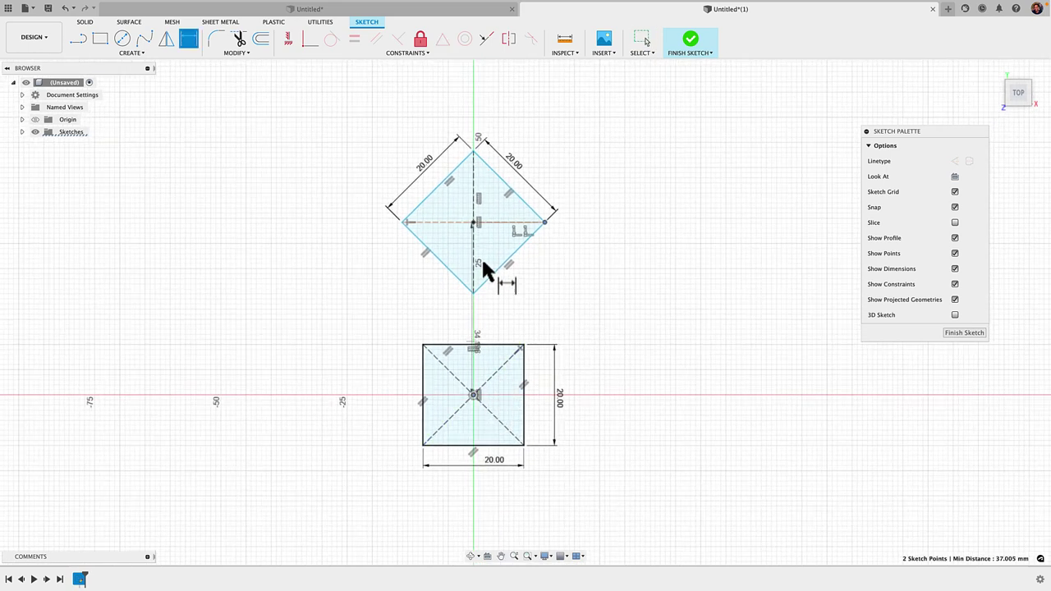
left_click(472, 220)
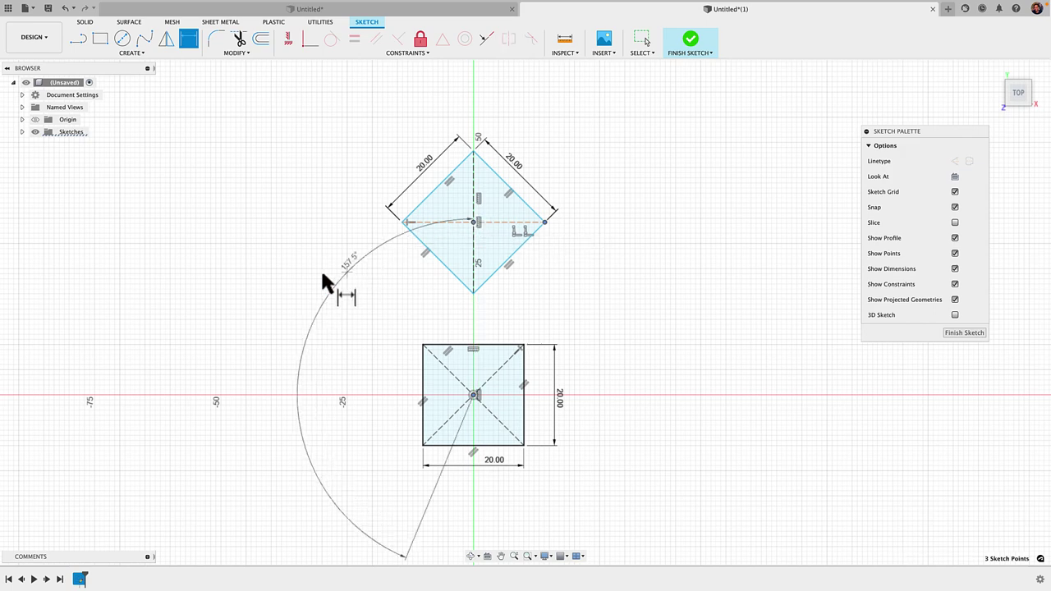
key("Escape")
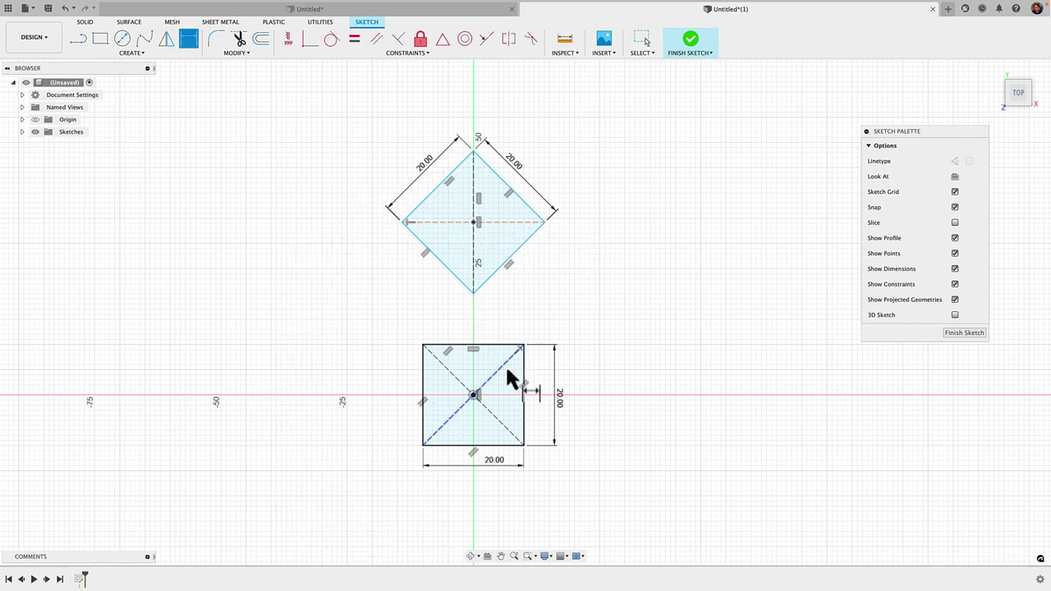
left_click(472, 393)
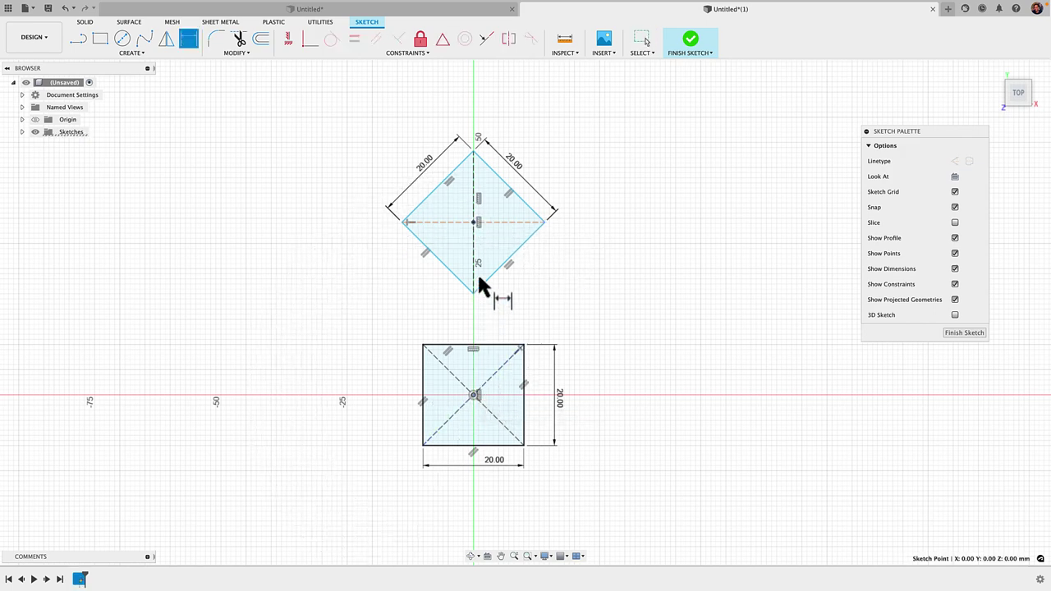
left_click(476, 224)
left_click(325, 232)
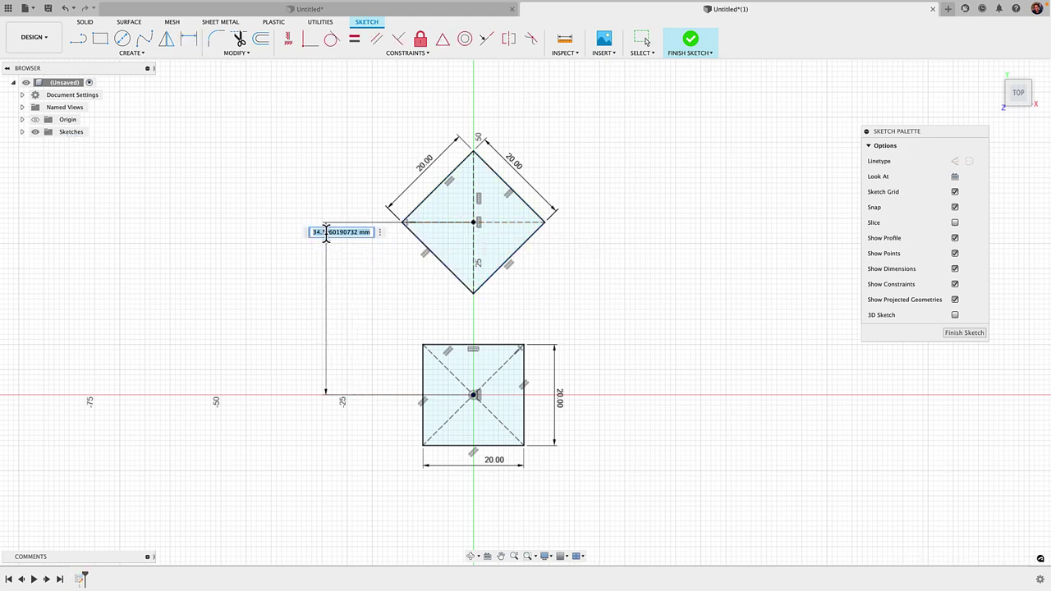
type("30")
key("Return")
middle_click_drag(331, 259, 327, 352)
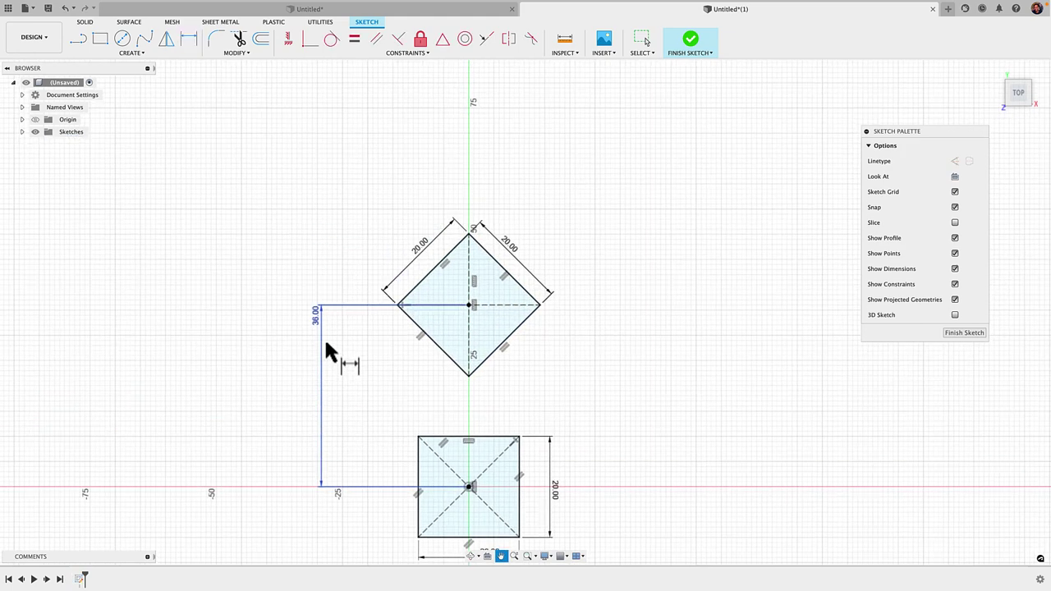
Draw a centre rectangle on the vertical axis above the diamond
key("Escape")
right_click(413, 209)
key("Escape")
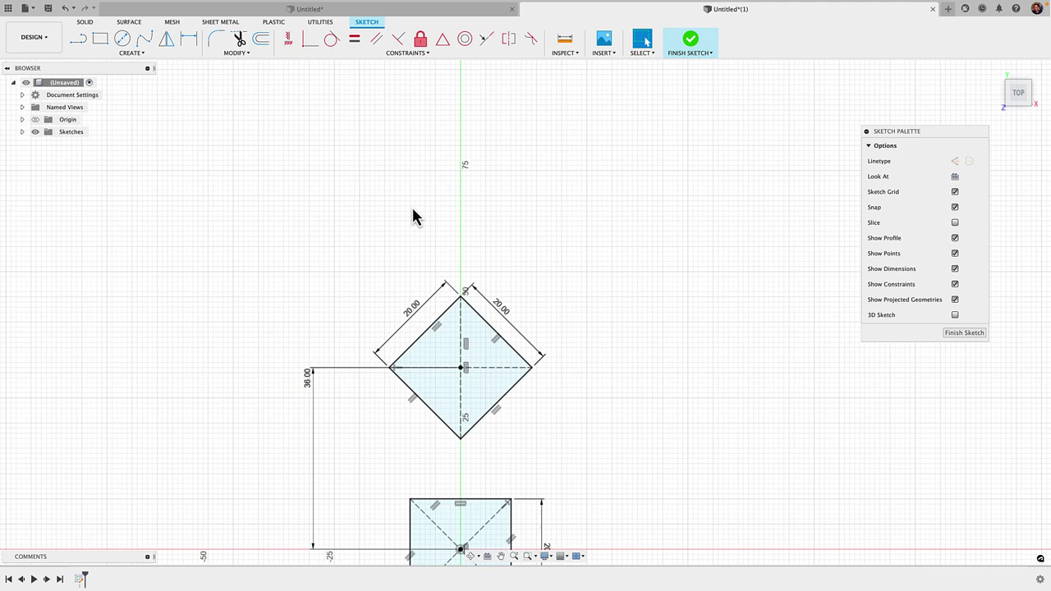
key("r")
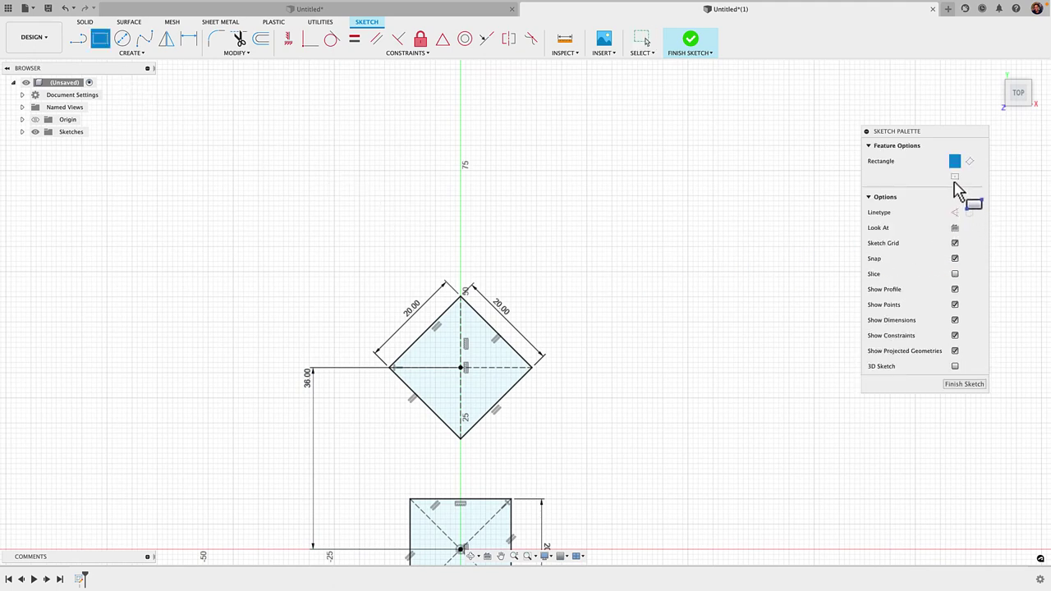
left_click(461, 210)
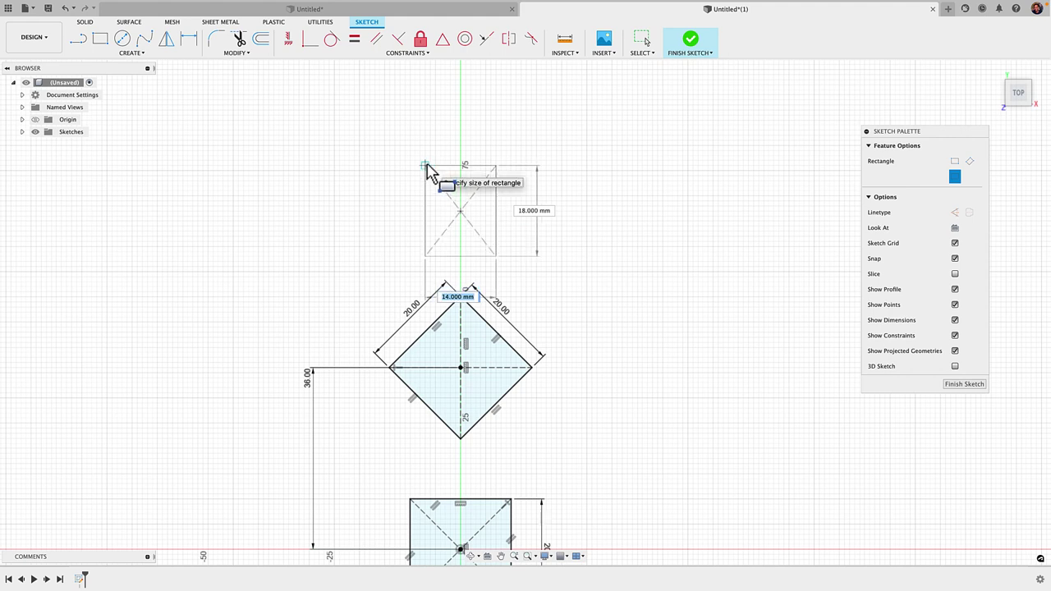
left_click(424, 166)
Dimension the rectangle's bottom edge to 20 mm and place a height dimension on its right edge
key("d")
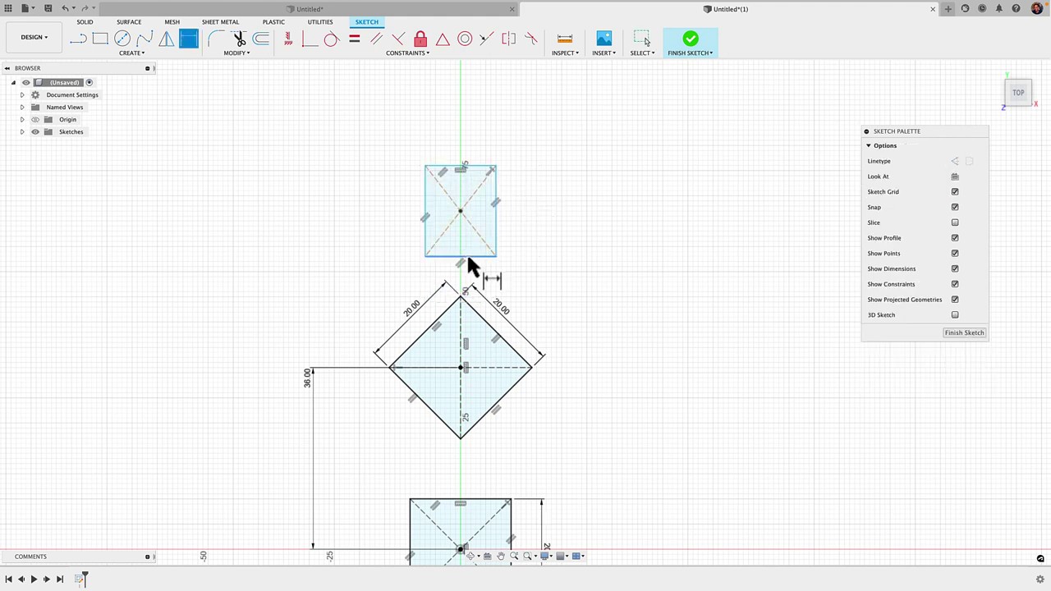
left_click(464, 255)
left_click(467, 267)
type("20")
key("Return")
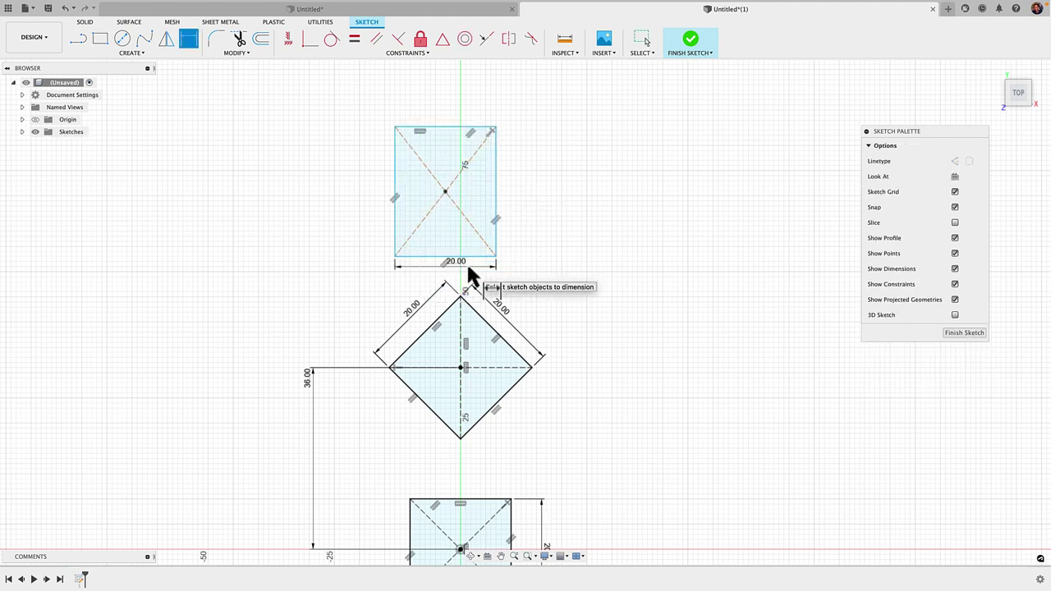
left_click(496, 212)
left_click(512, 207)
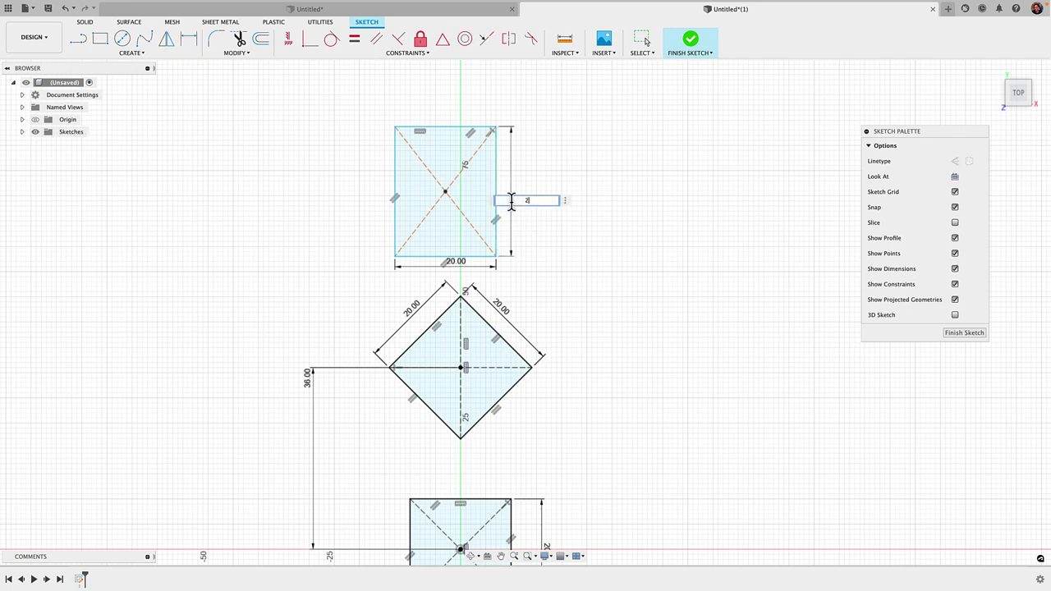
Set the rectangle's height to 20 mm and rotate the square 45° into a diamond
type("20")
key("Return")
key("Escape")
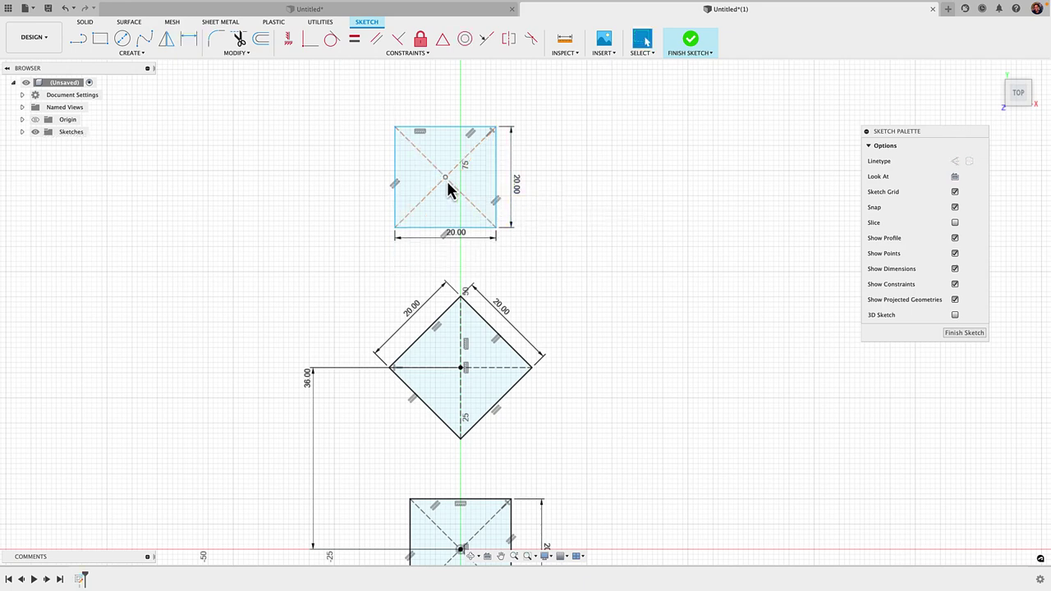
left_click(449, 188)
key("m")
left_click_drag(444, 127, 432, 133)
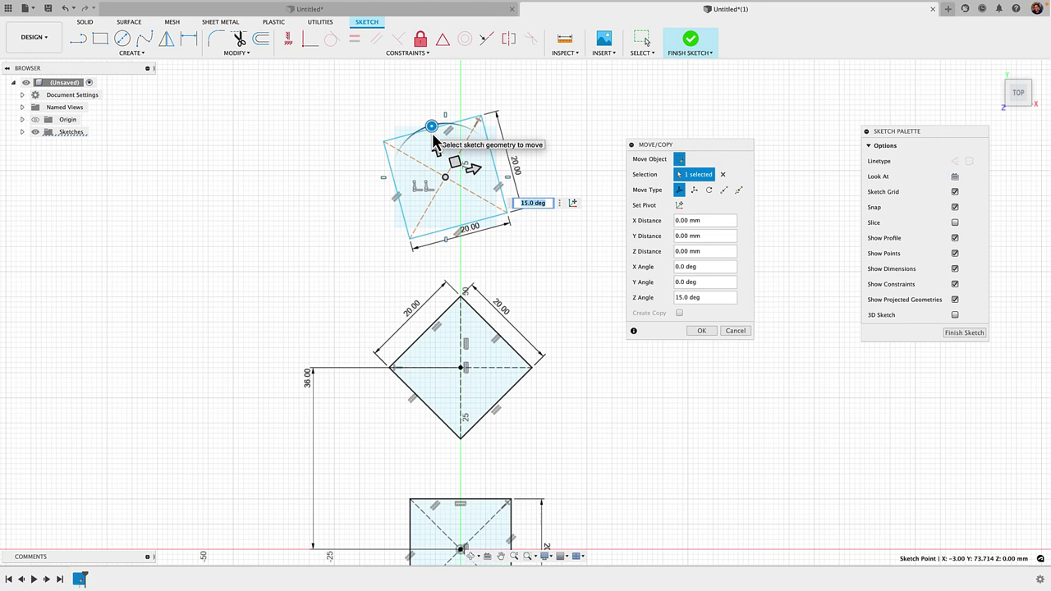
type("45")
key("Return")
Make the upper diamond's diagonal vertical
left_click(432, 132)
scroll(394, 172, "up", 3)
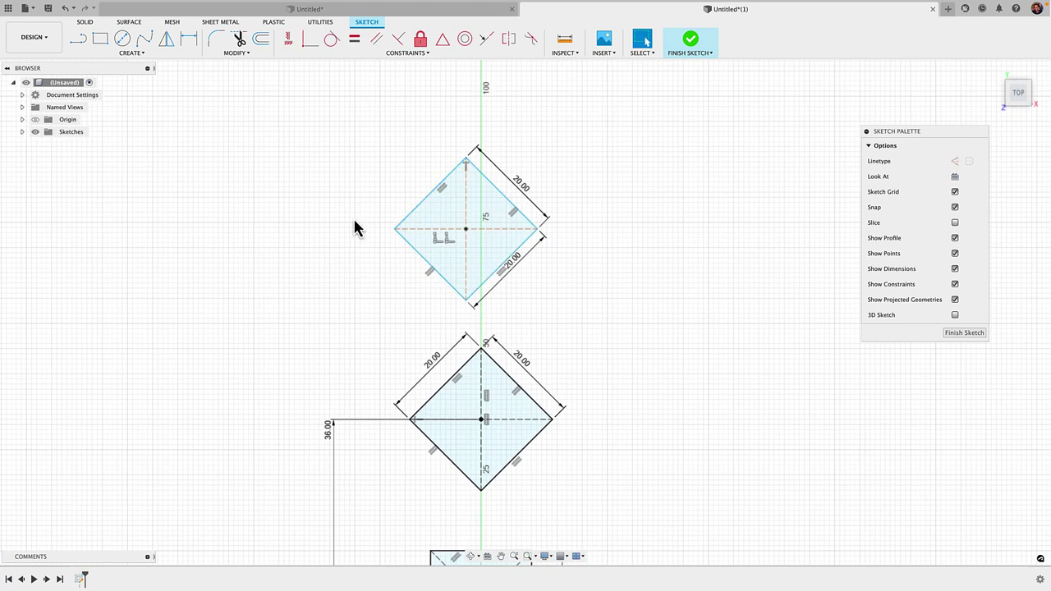
left_click(285, 43)
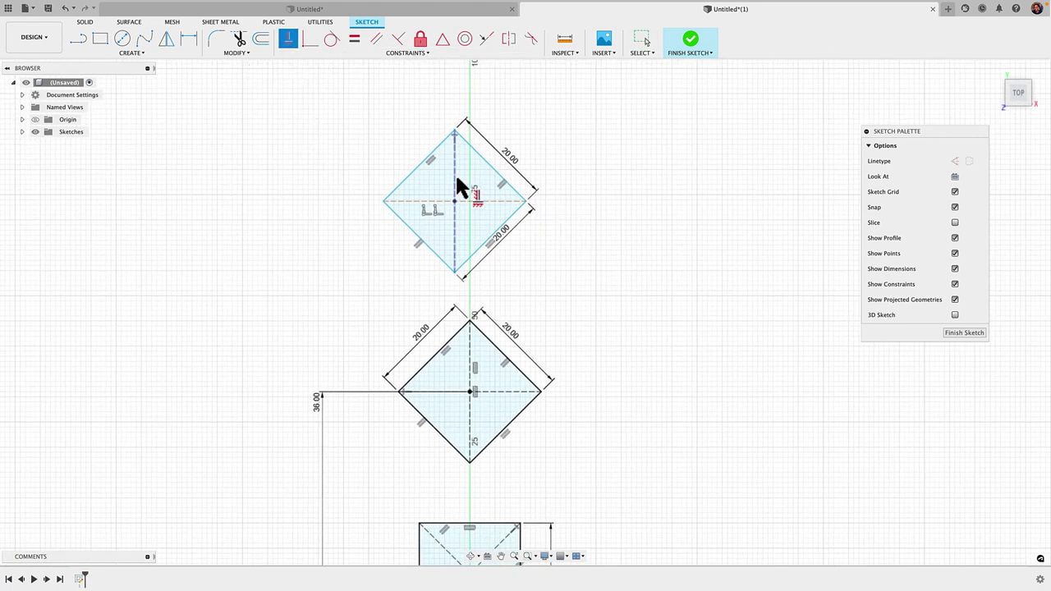
left_click(454, 173)
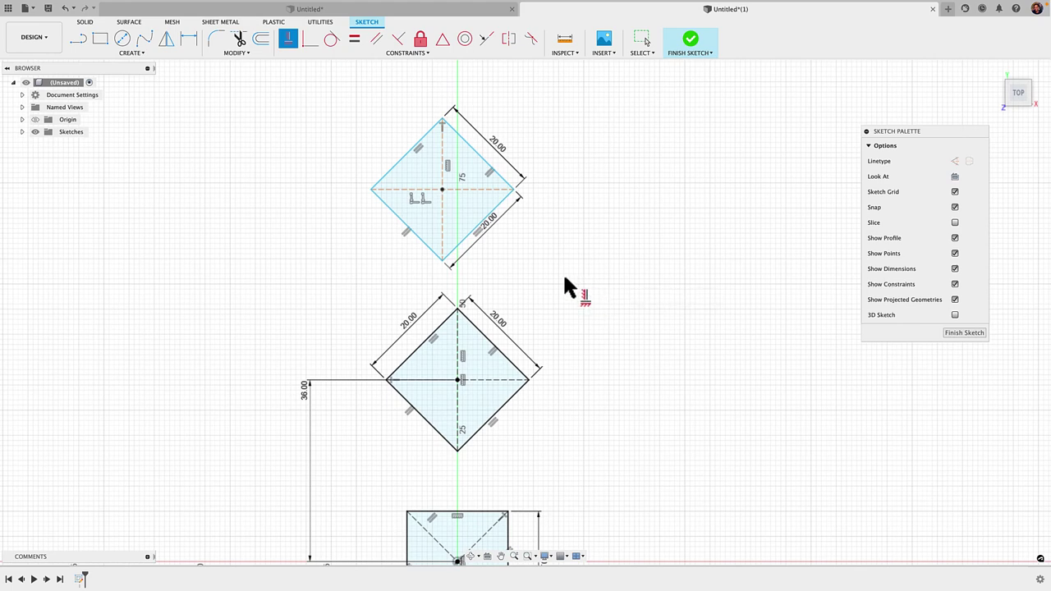
key("Escape")
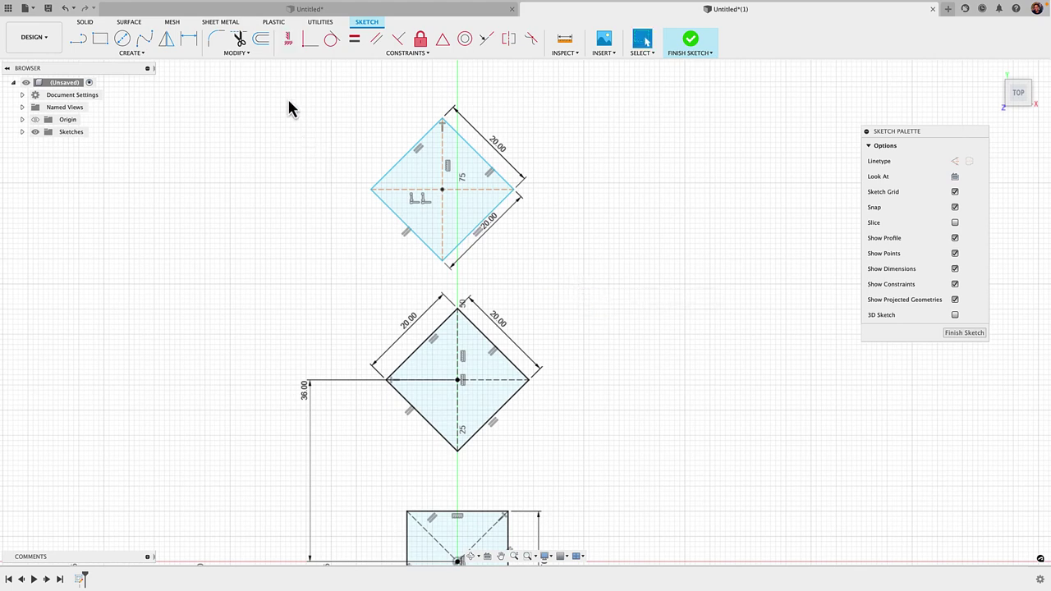
Make the upper diamond's centre coincident with the lower diamond's top corner
left_click(304, 46)
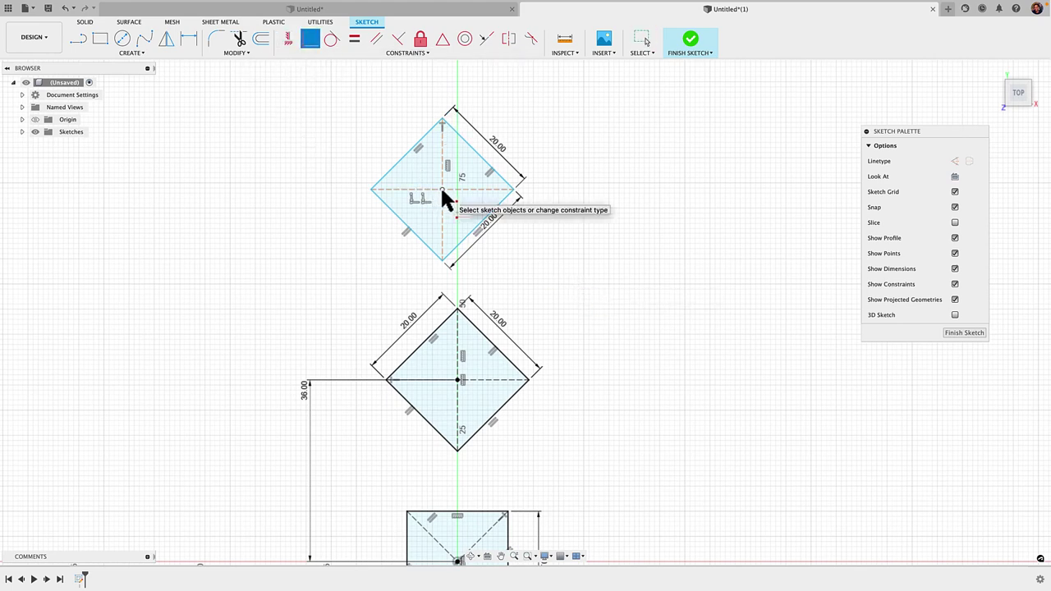
left_click(441, 190)
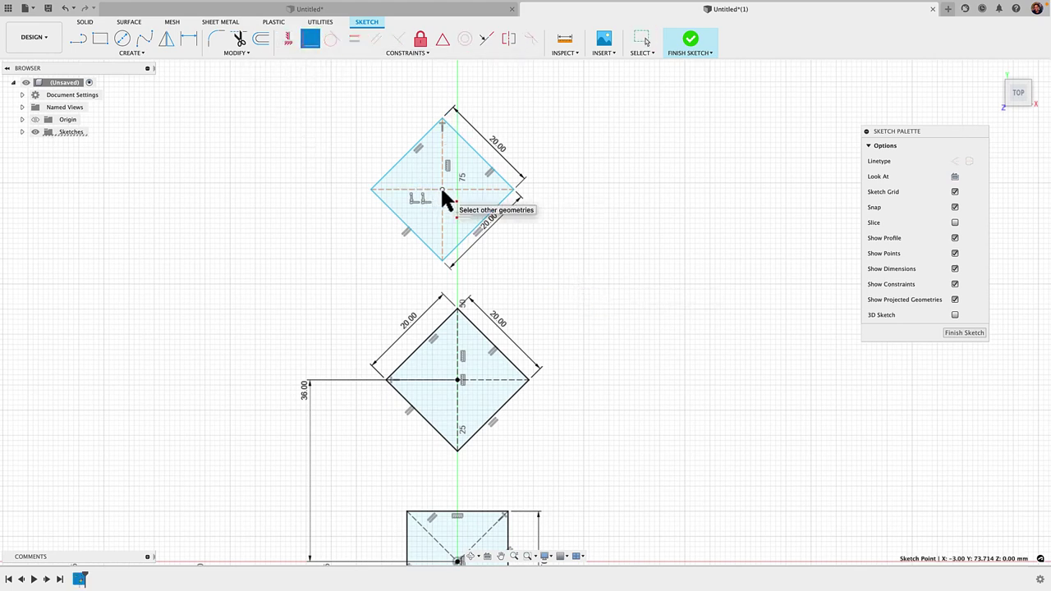
left_click(457, 309)
key("Escape")
scroll(505, 316, "up", 3)
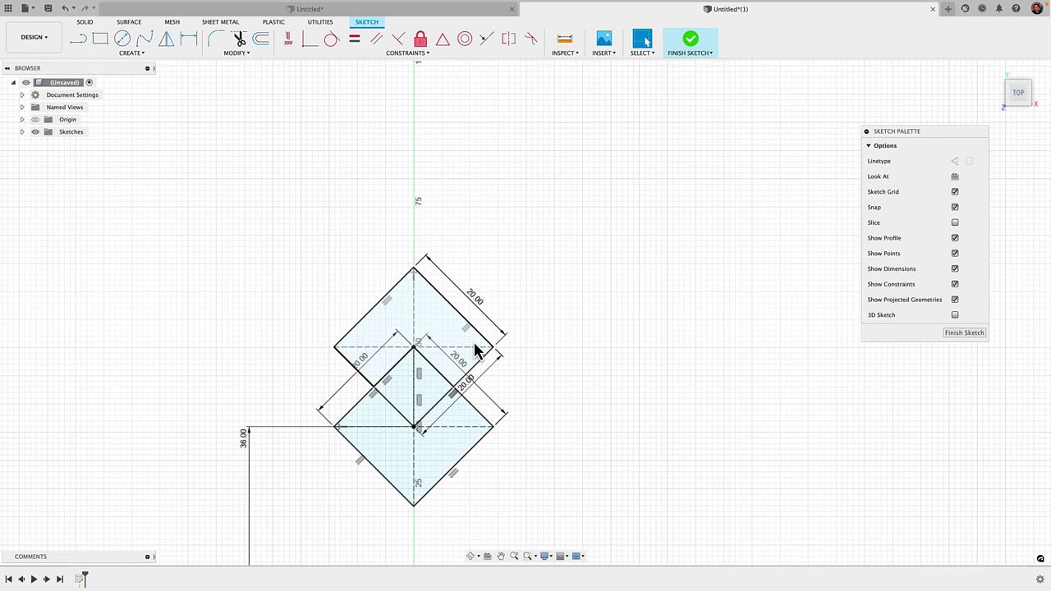
scroll(399, 320, "up", 1)
scroll(398, 320, "up", 2)
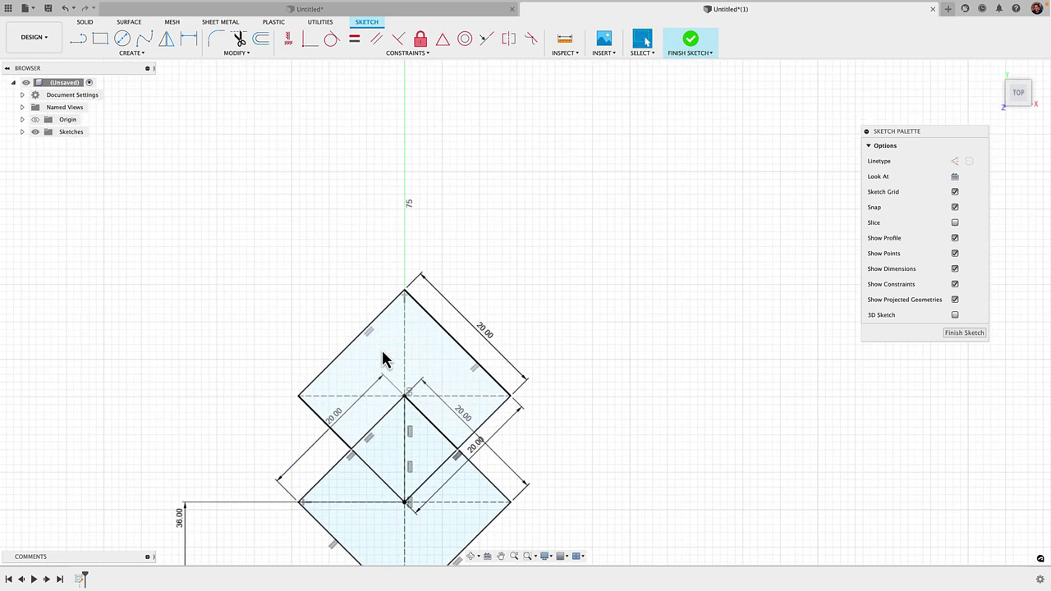
Draw two joined lines forming a V above the diamonds
key("l")
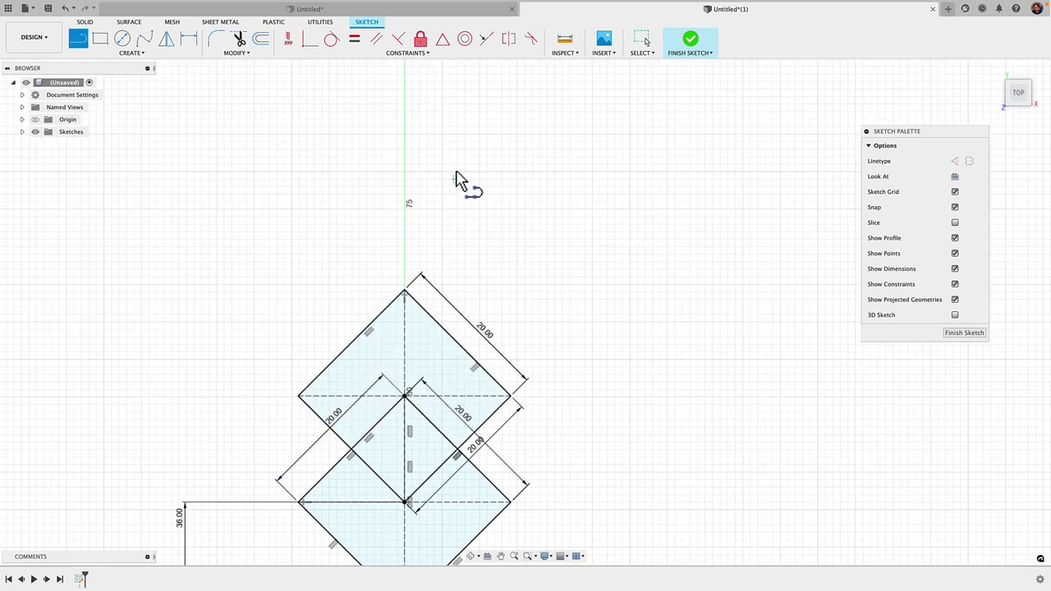
left_click(524, 239)
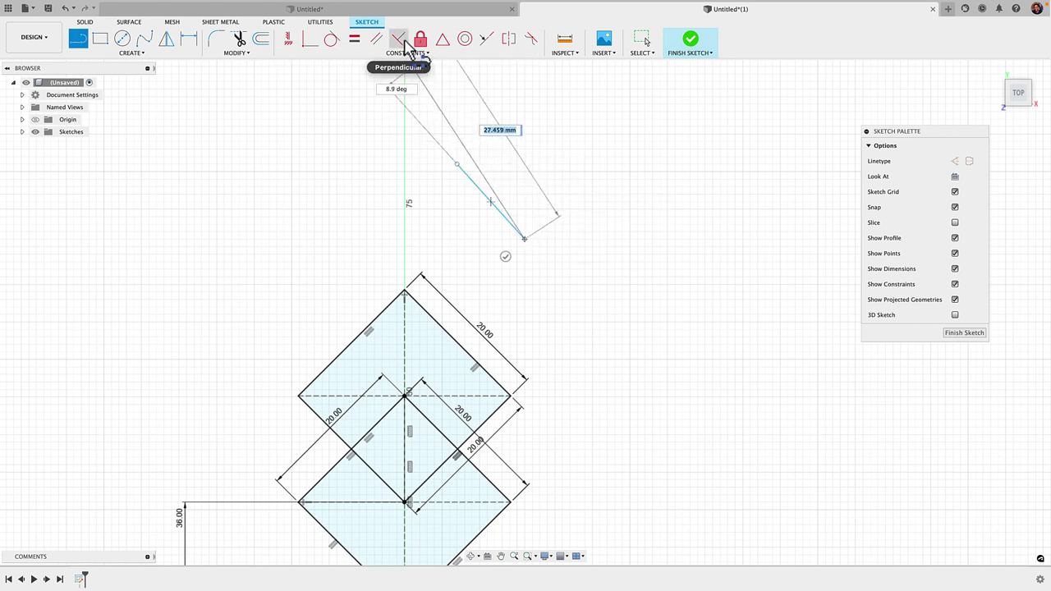
left_click(597, 182)
key("Escape")
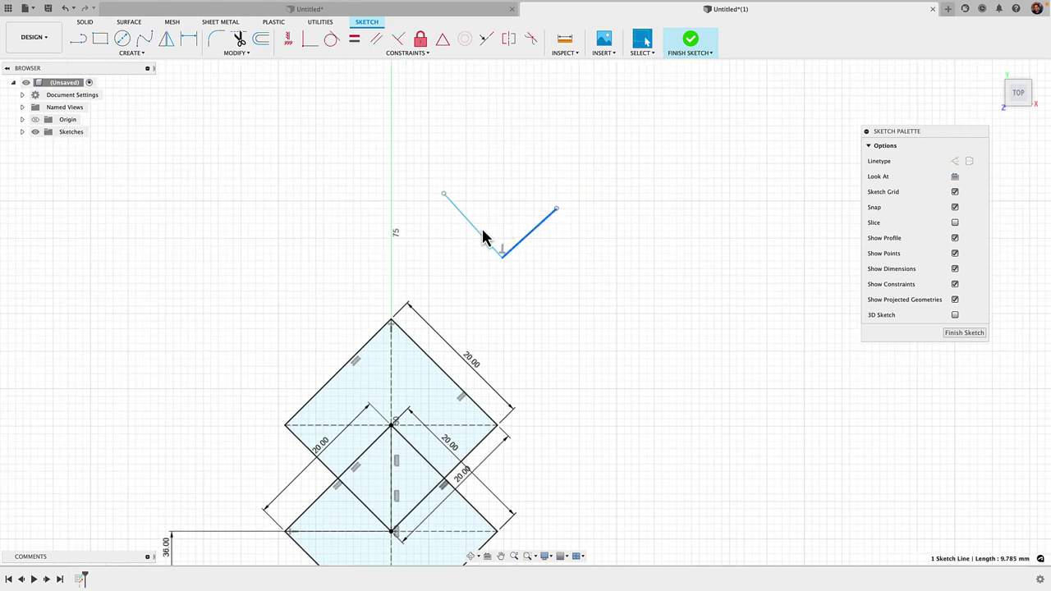
Make the two V arms equal in length and stretch them longer
left_click(354, 41)
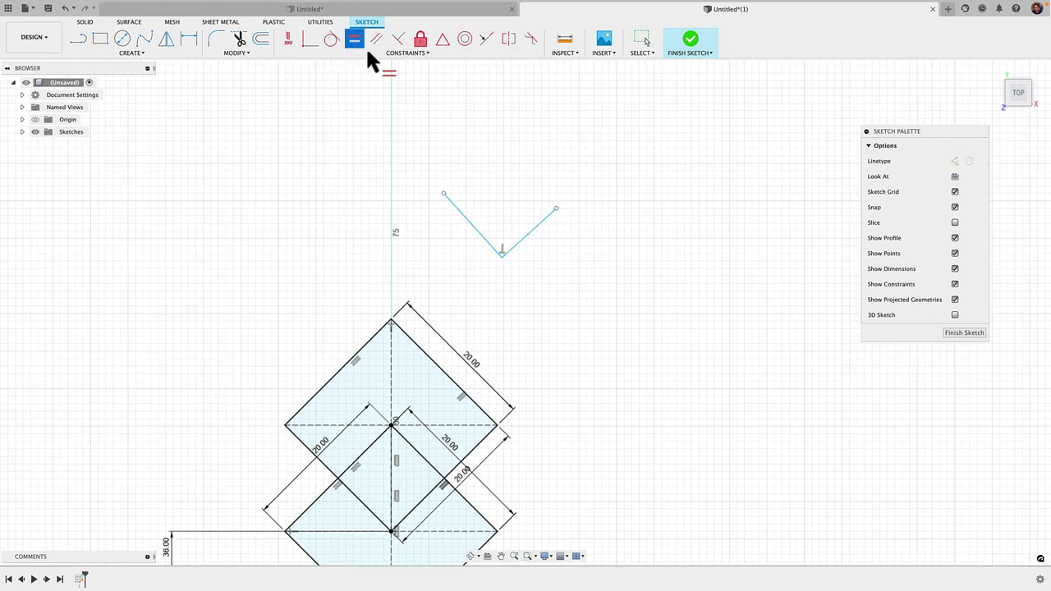
left_click(530, 236)
key("Escape")
left_click_drag(565, 205, 543, 218)
left_click_drag(499, 251, 482, 245)
left_click_drag(522, 214, 525, 220)
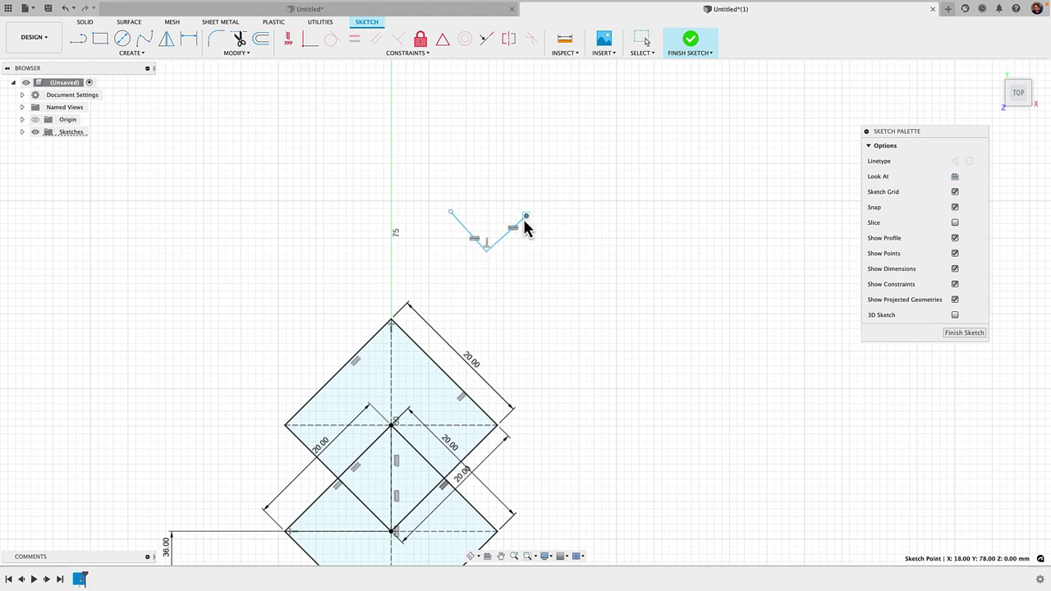
scroll(497, 254, "up", 3)
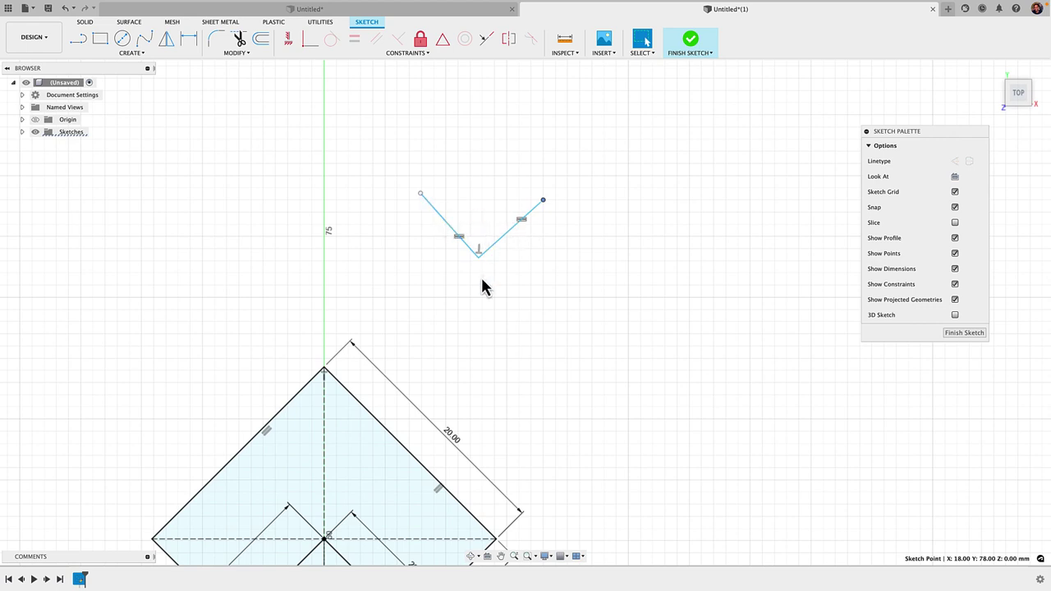
Draw a line joining the V's two tips and convert it to construction geometry
key("l")
left_click(542, 199)
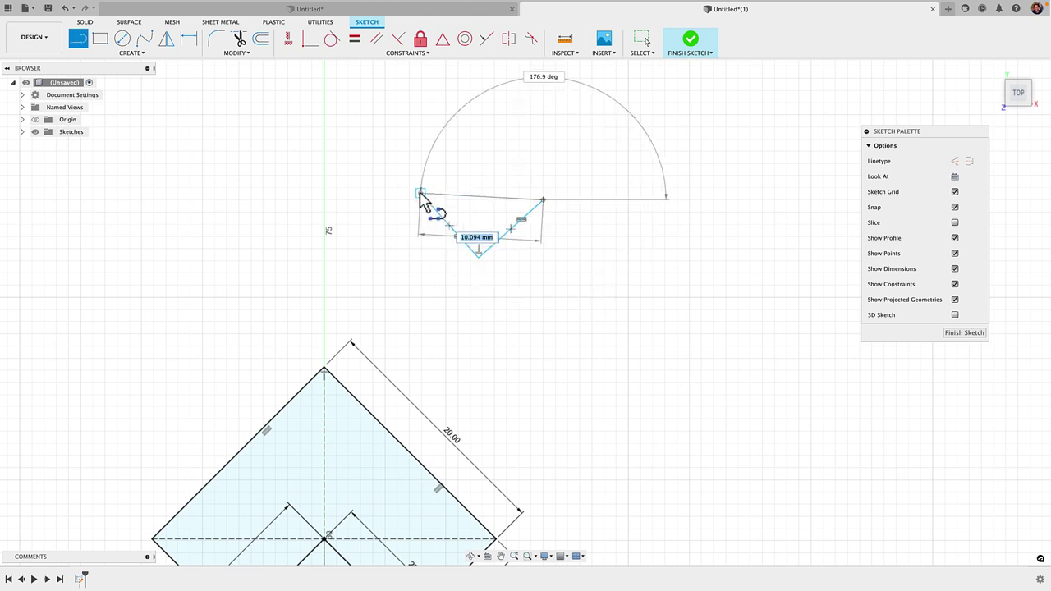
left_click(419, 195)
key("Escape")
left_click(455, 197)
key("x")
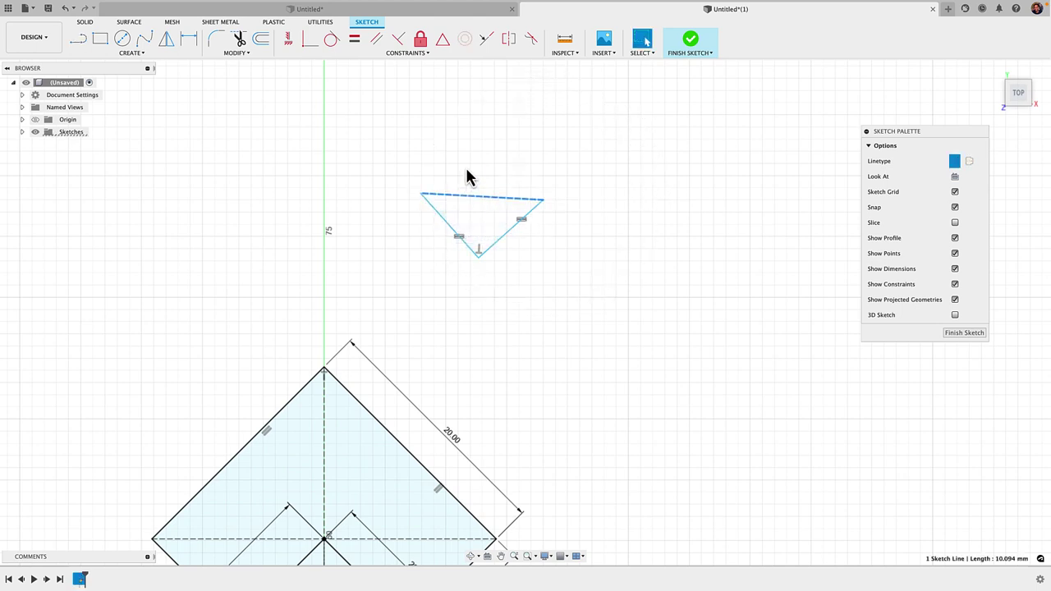
left_click(466, 173)
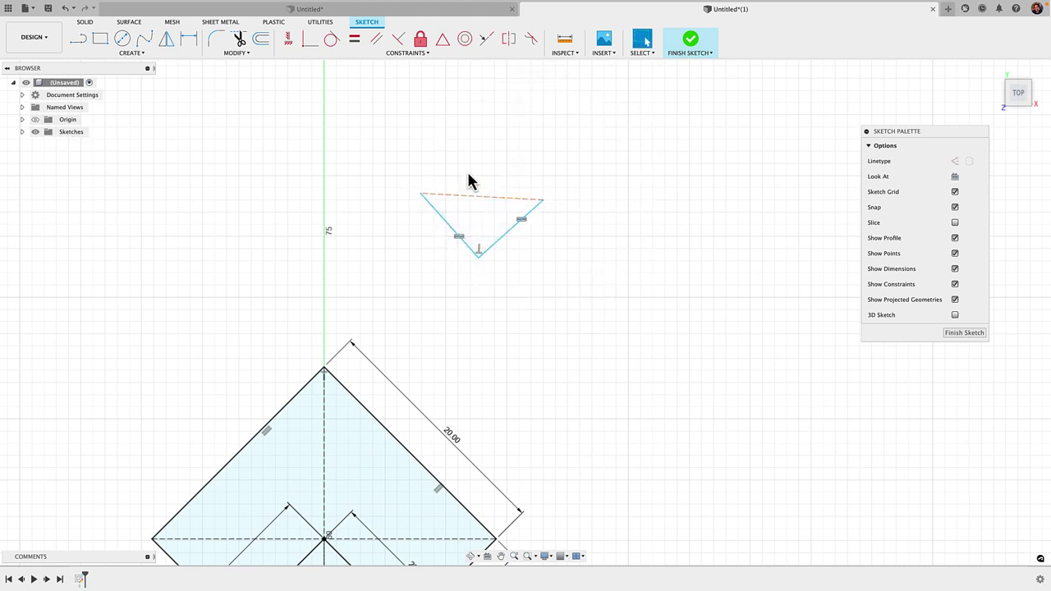
Constrain the top construction line to be horizontal
left_click(291, 44)
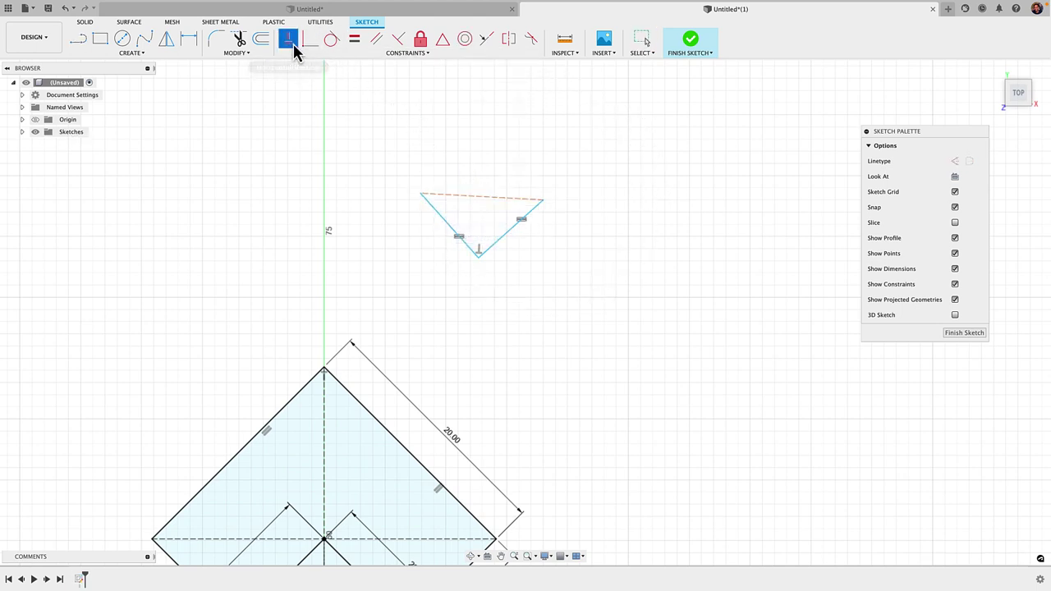
left_click(499, 197)
scroll(383, 195, "left", 3)
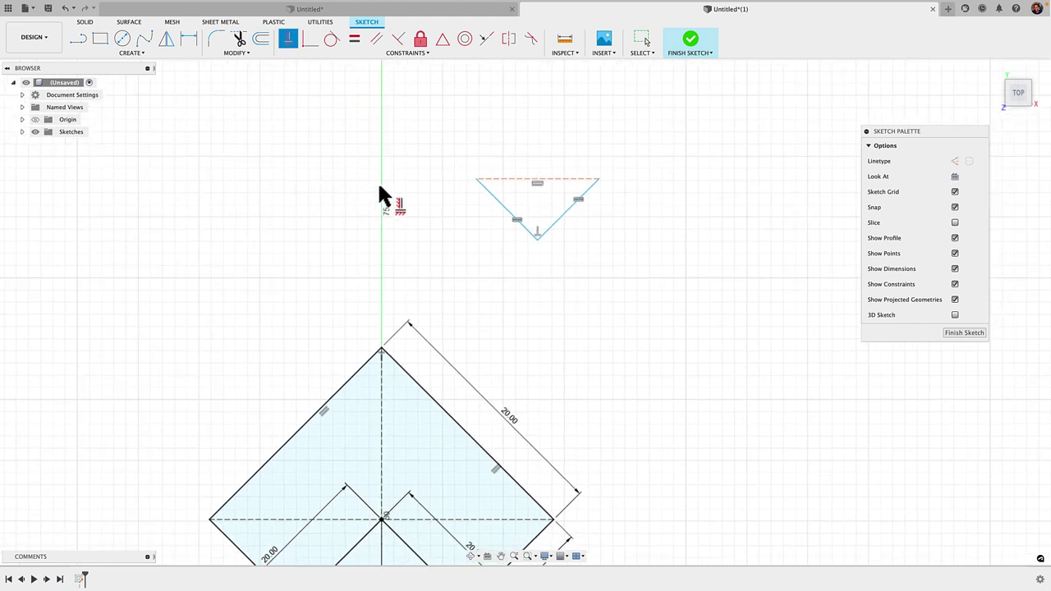
key("Escape")
Move the V's bottom point onto the vertical axis and constrain it there
left_click_drag(538, 246, 369, 284)
scroll(378, 275, "down", 3)
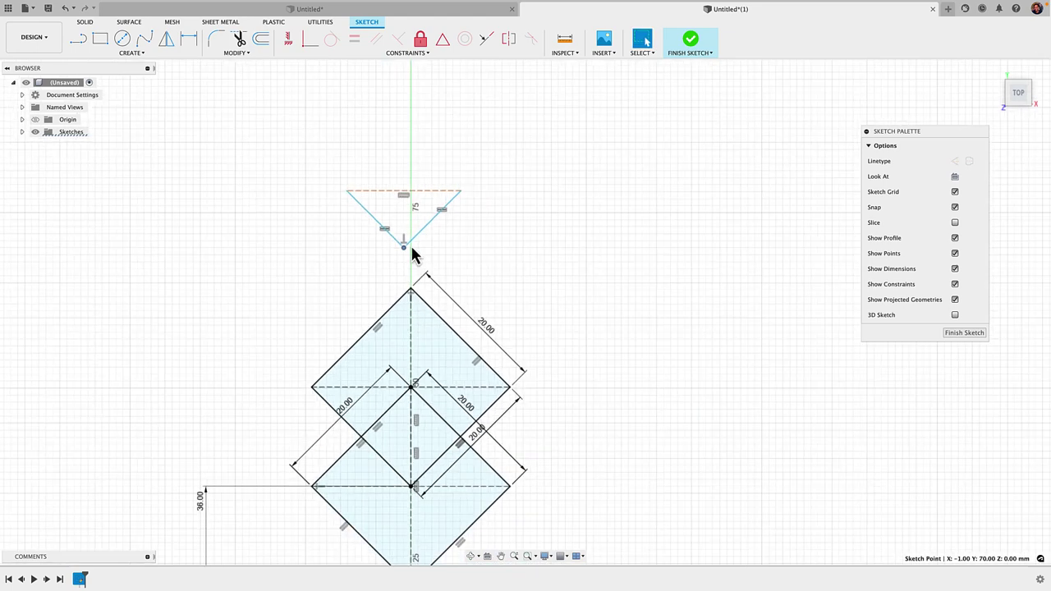
middle_click_drag(406, 258, 403, 222)
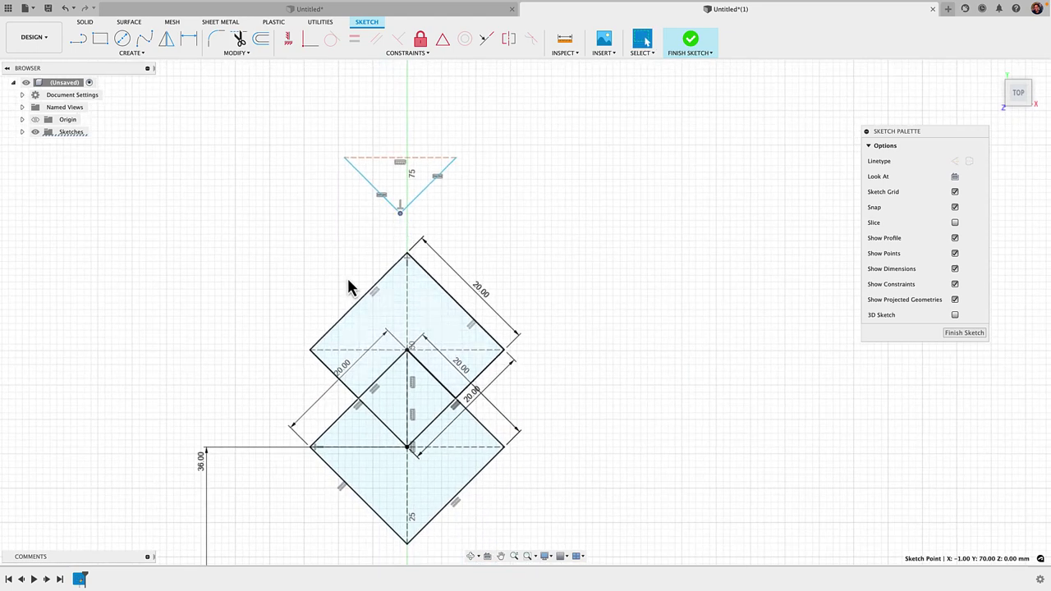
middle_click_drag(312, 327, 316, 265)
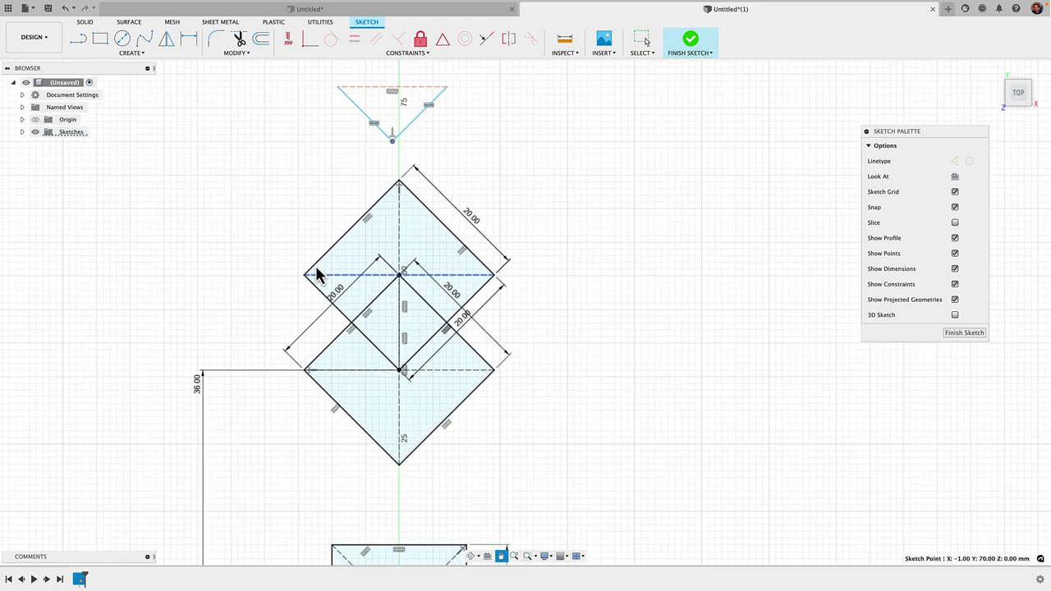
left_click(288, 39)
left_click(393, 123)
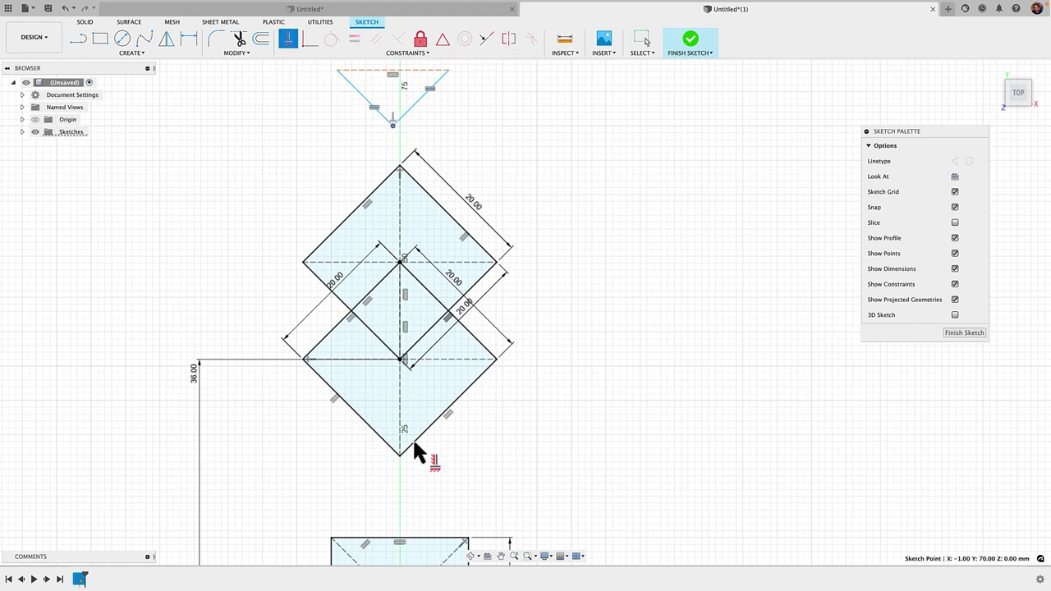
middle_click_drag(412, 437, 434, 375)
scroll(431, 385, "down", 5)
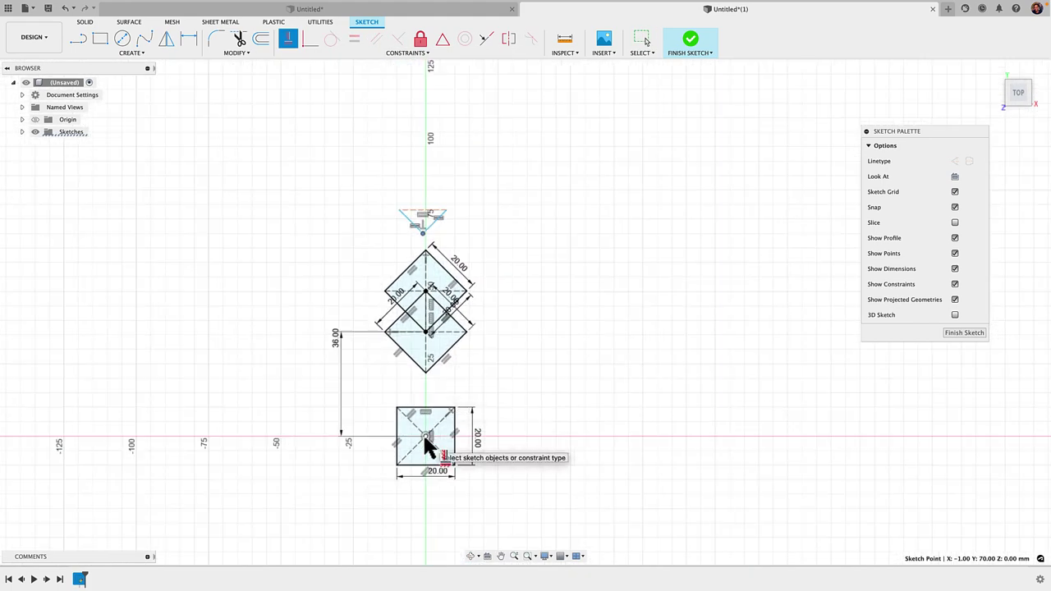
key("Escape")
scroll(429, 258, "up", 5)
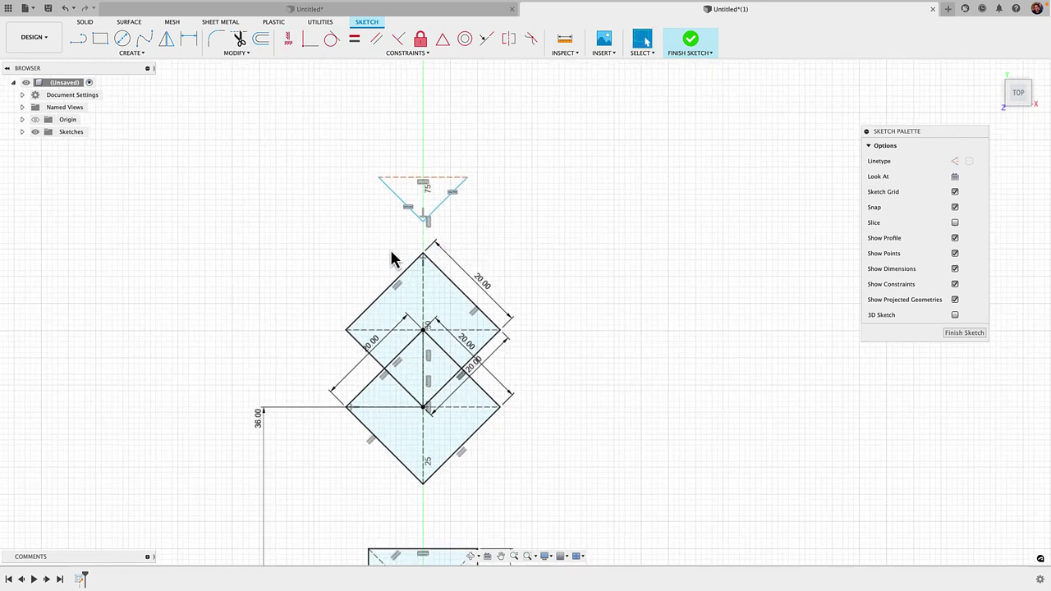
Dimension the V's bottom point 56 mm above the centre square's centre
key("d")
scroll(393, 318, "down", 5)
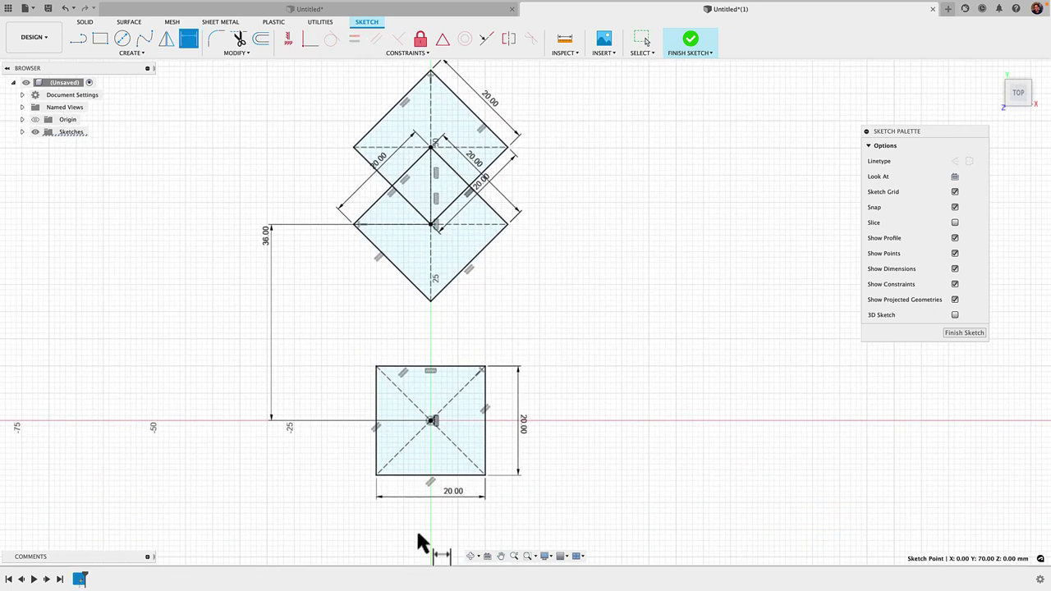
left_click(432, 420)
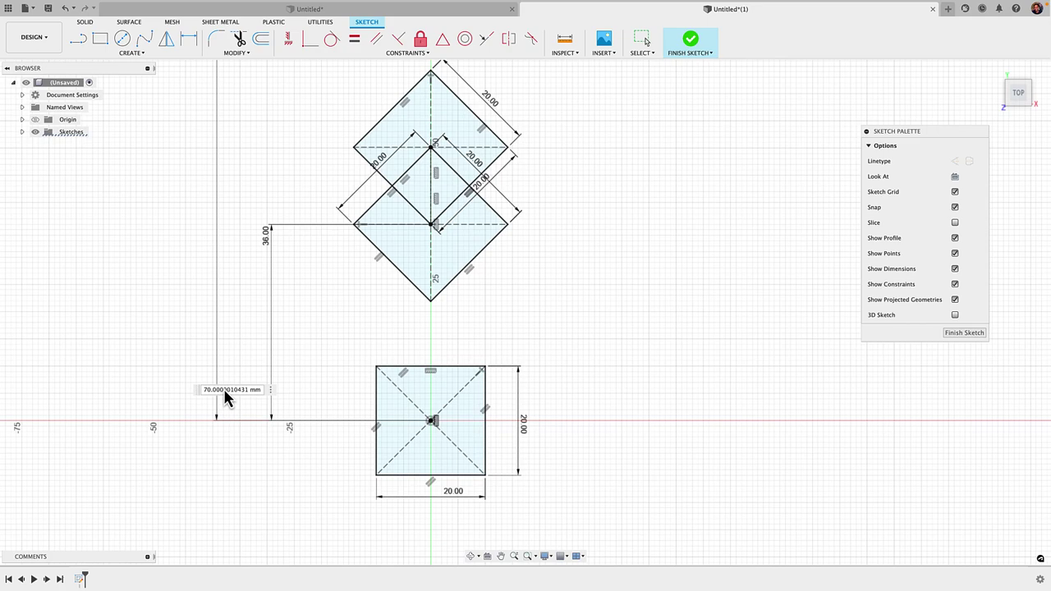
scroll(235, 348, "down", 3)
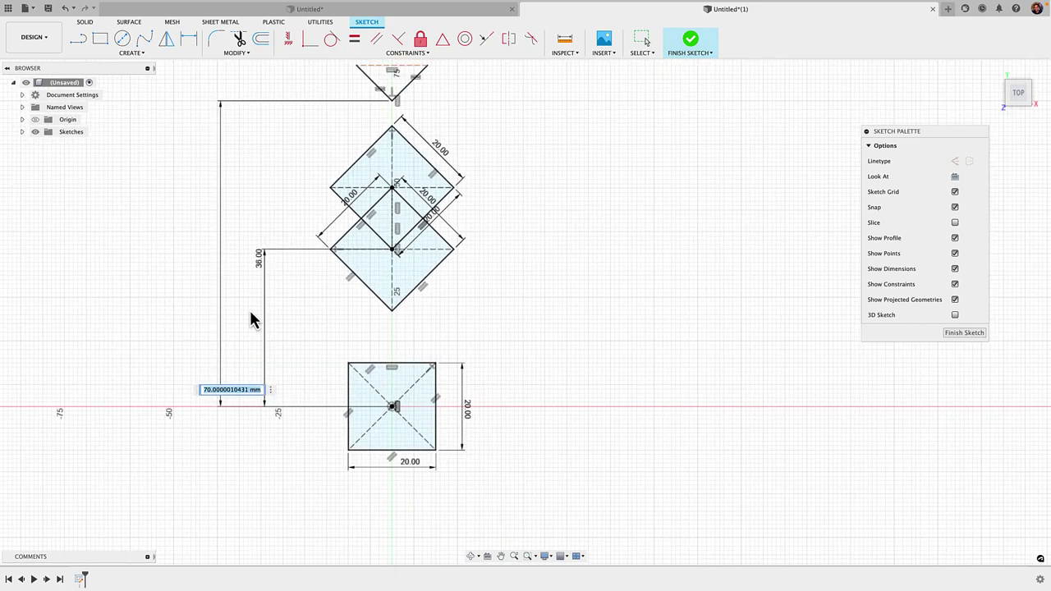
scroll(251, 317, "down", 1)
type("56")
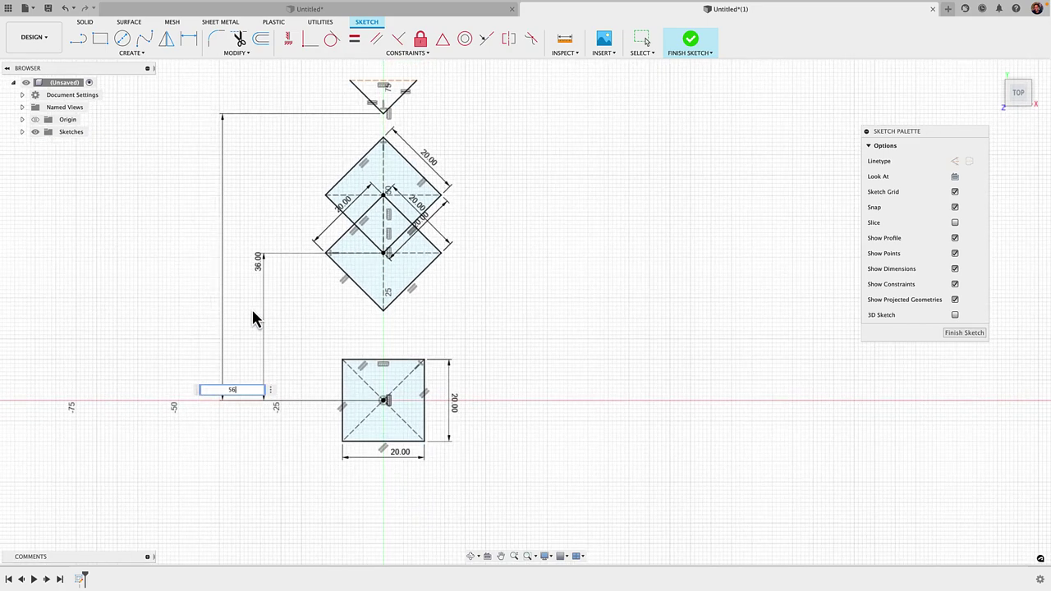
key("Return")
scroll(435, 136, "up", 5)
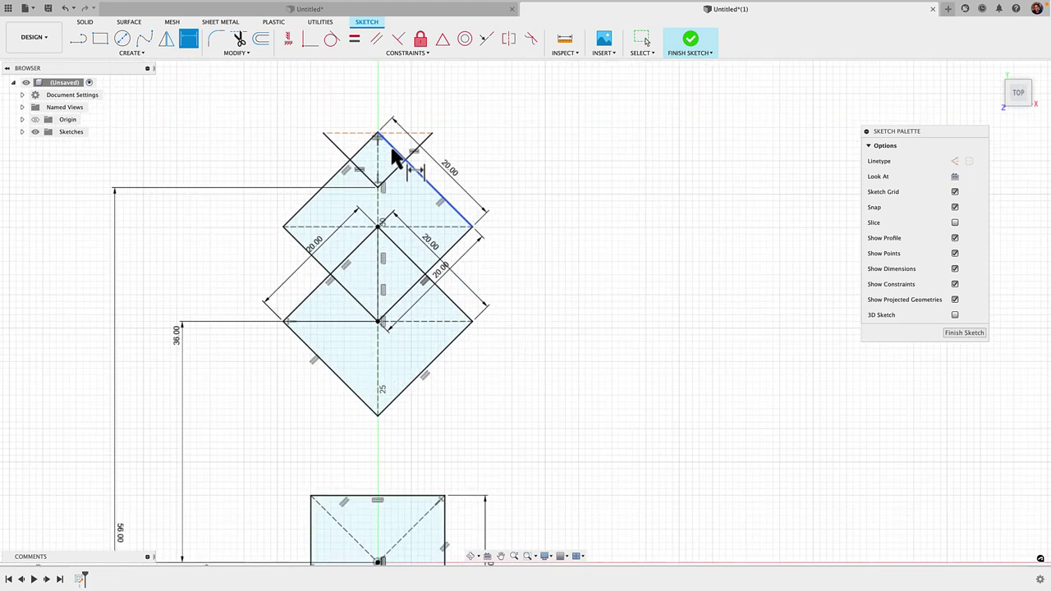
key("Escape")
Dimension one V arm to 20 mm long
left_click(454, 120)
key("d")
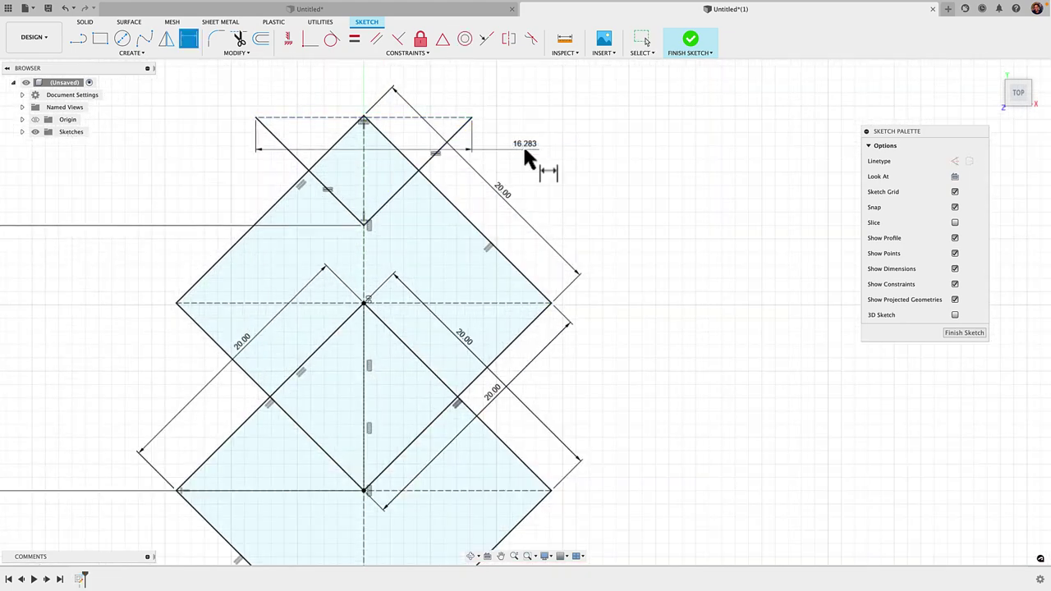
key("Escape")
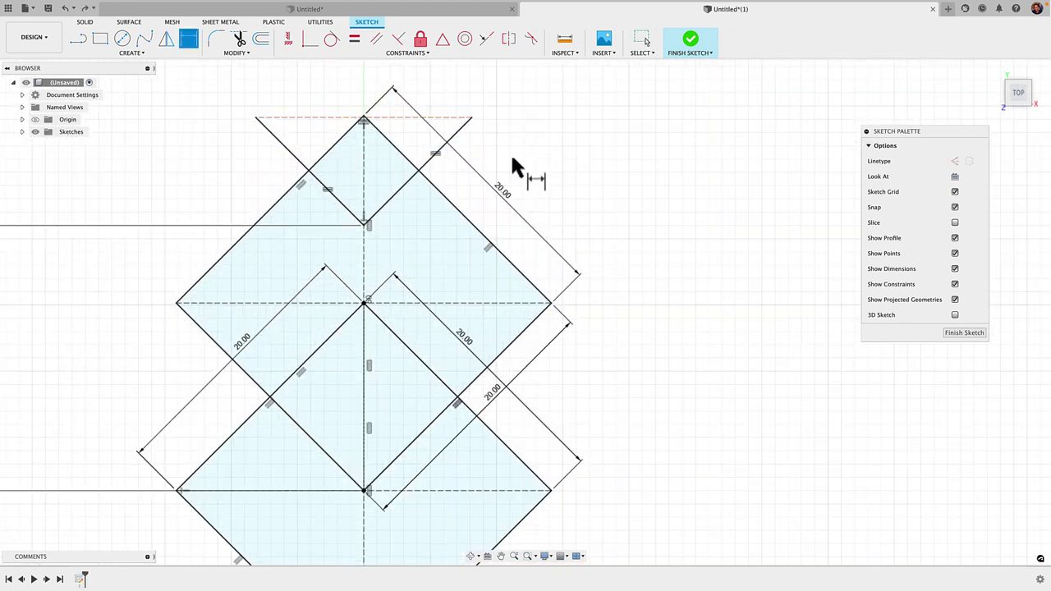
left_click(424, 165)
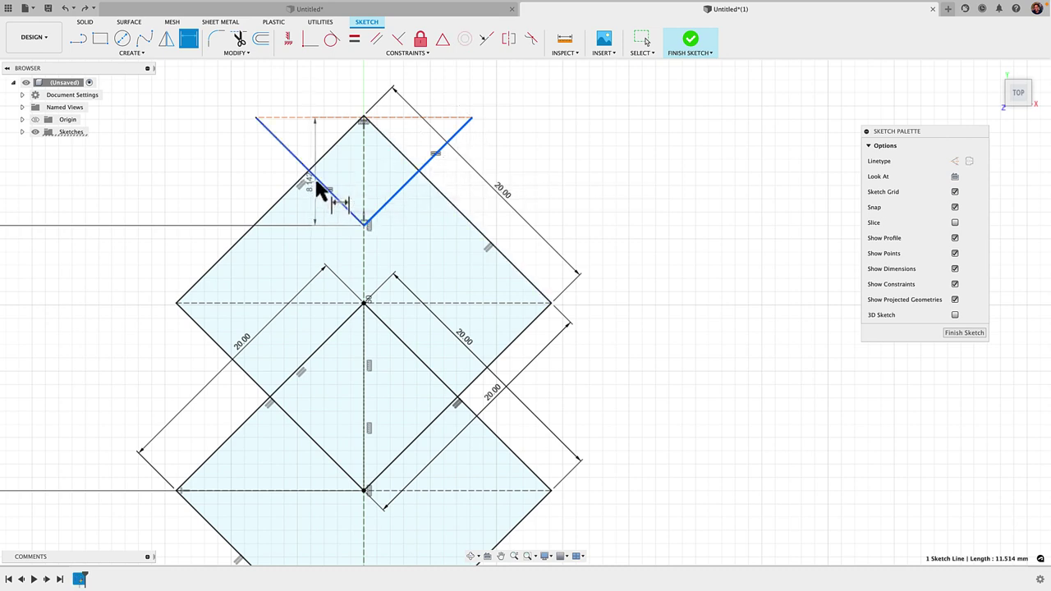
left_click(444, 170)
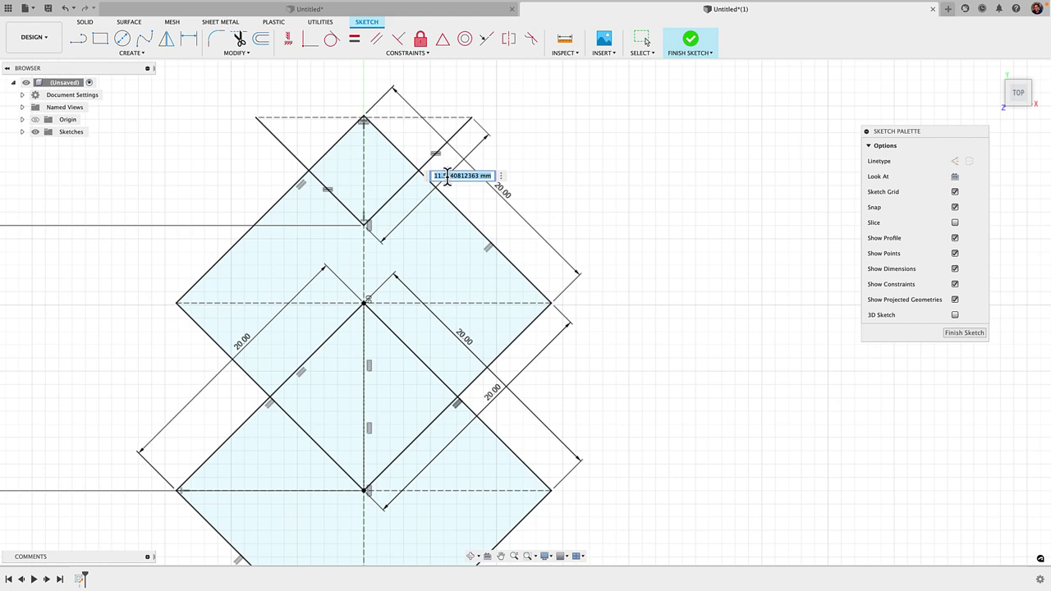
type("20")
key("Return")
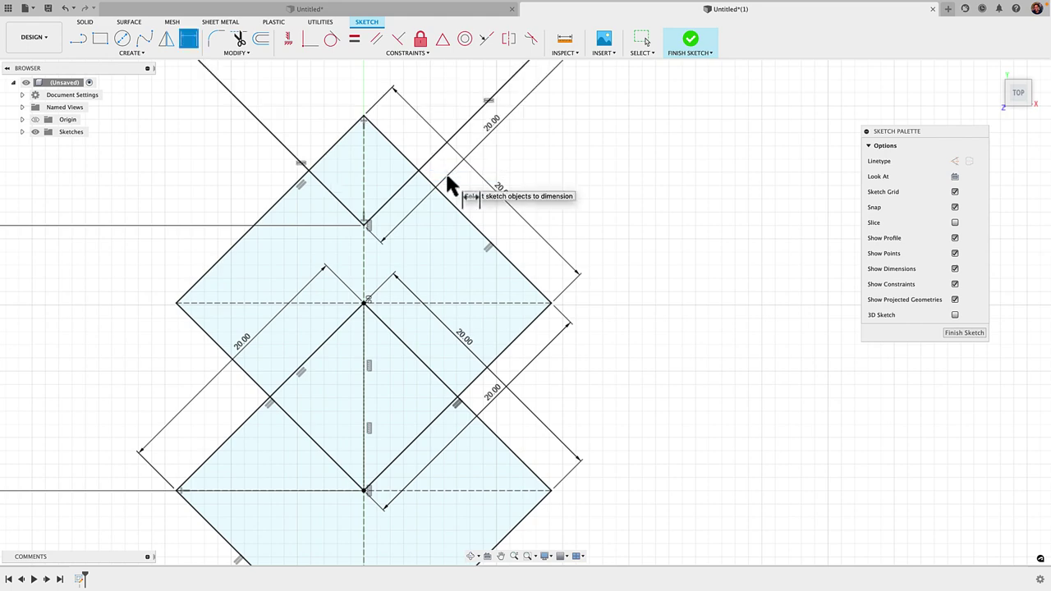
scroll(445, 170, "down", 5)
key("Escape")
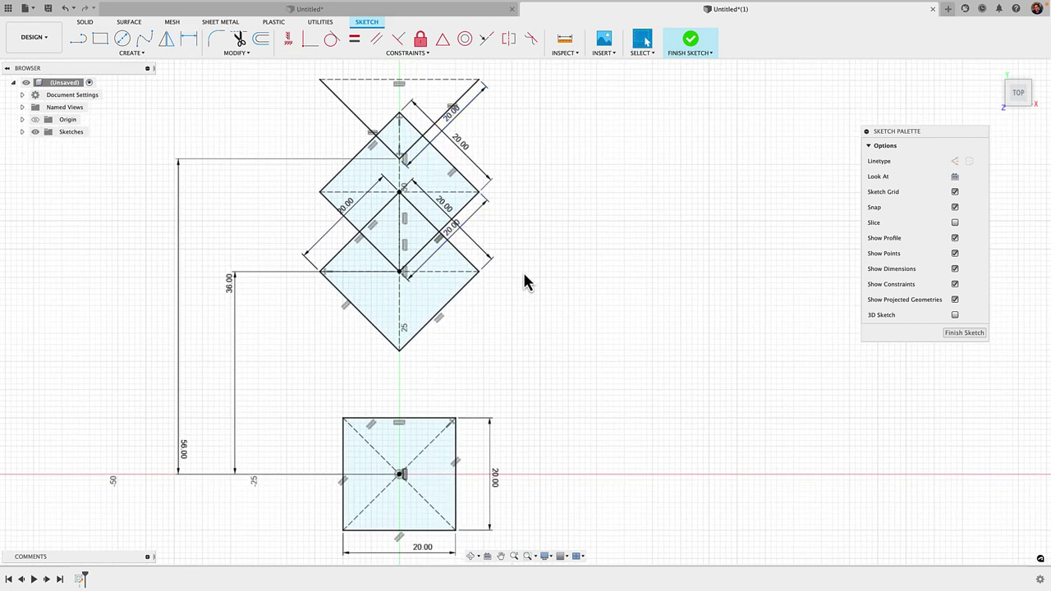
Draw a vertical line from the centre square's top midpoint to the lower diamond's bottom point
scroll(420, 413, "down", 2)
key("l")
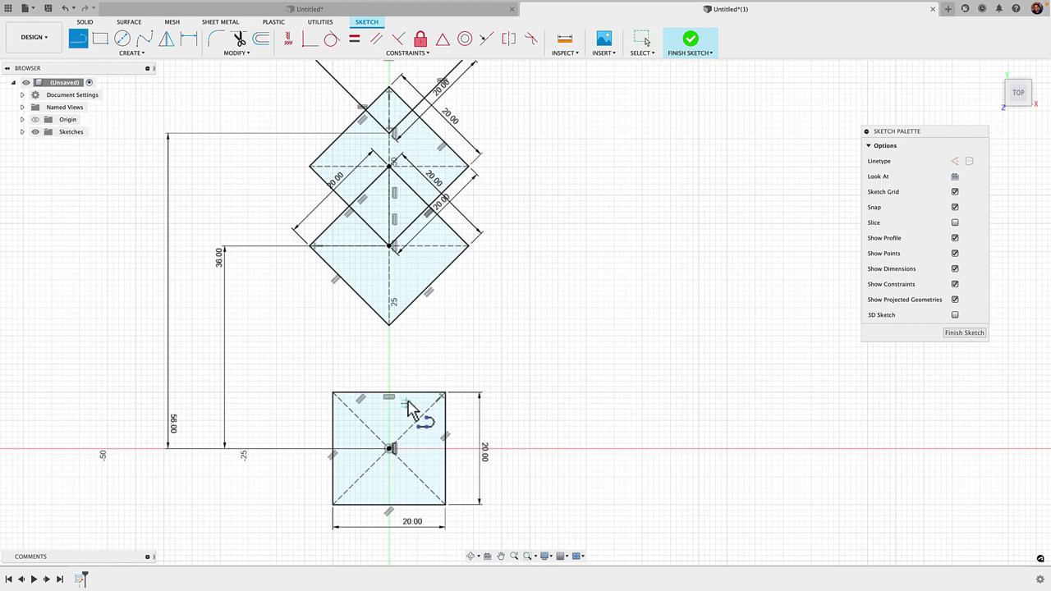
left_click(389, 393)
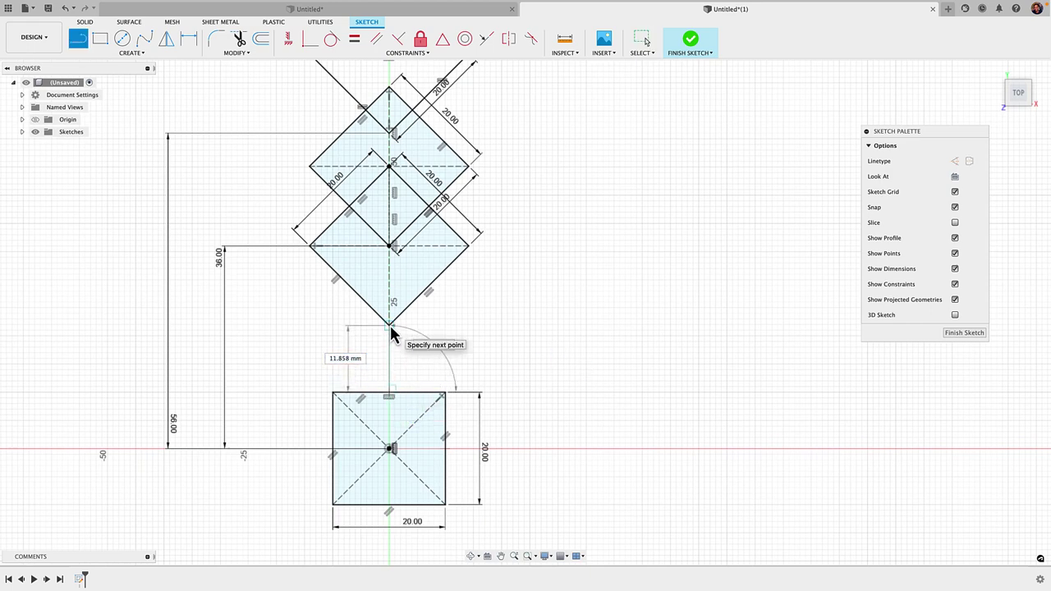
left_click(389, 326)
key("Escape")
scroll(441, 347, "down", 3)
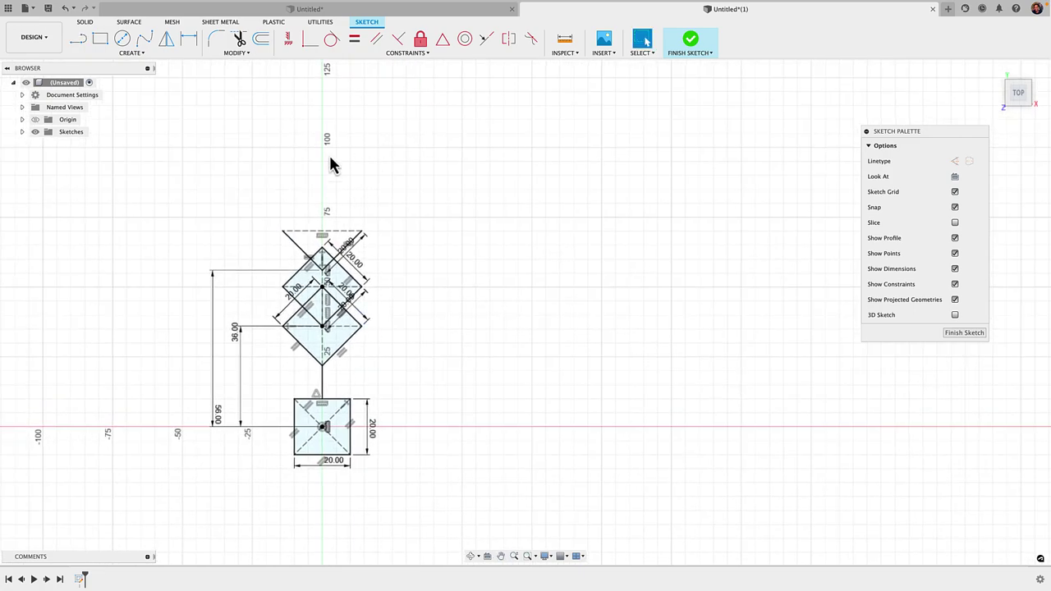
Draw a 45° diagonal line outward from the centre square's top-right corner
scroll(260, 376, "up", 5)
scroll(507, 298, "down", 5)
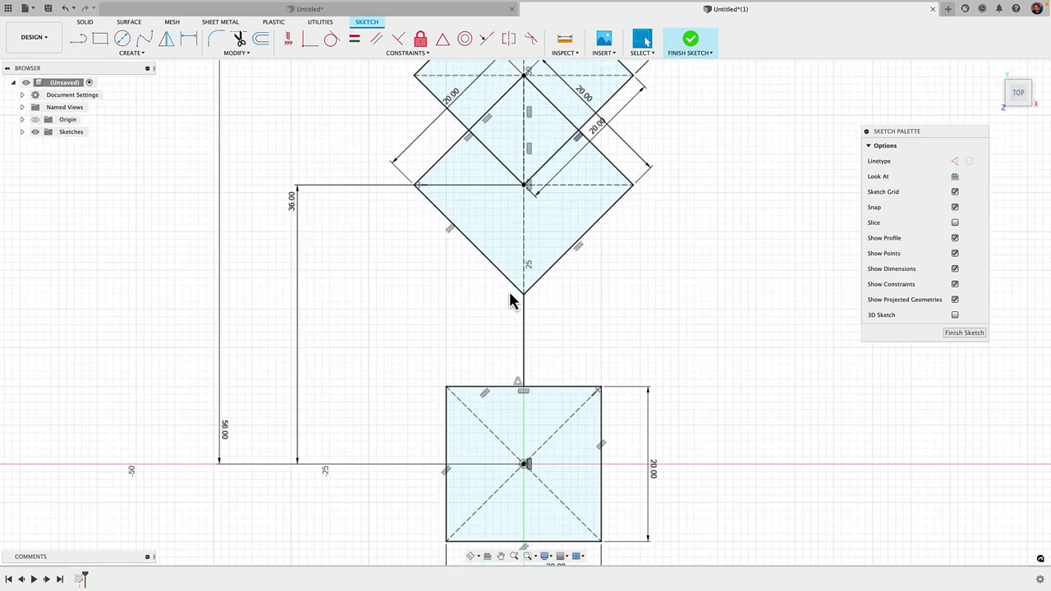
middle_click_drag(455, 315, 323, 291)
scroll(322, 394, "down", 2)
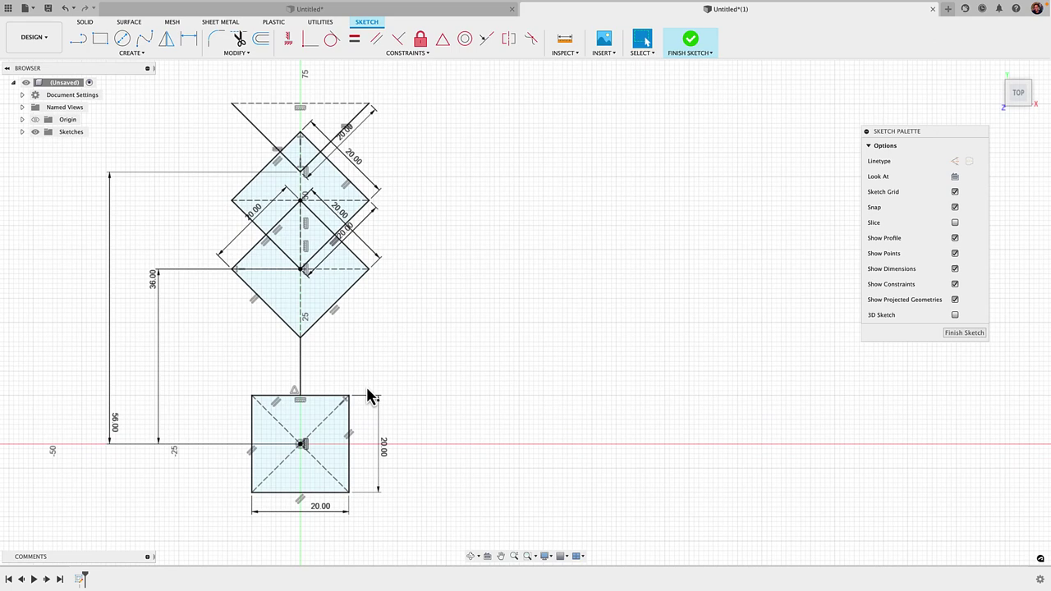
key("l")
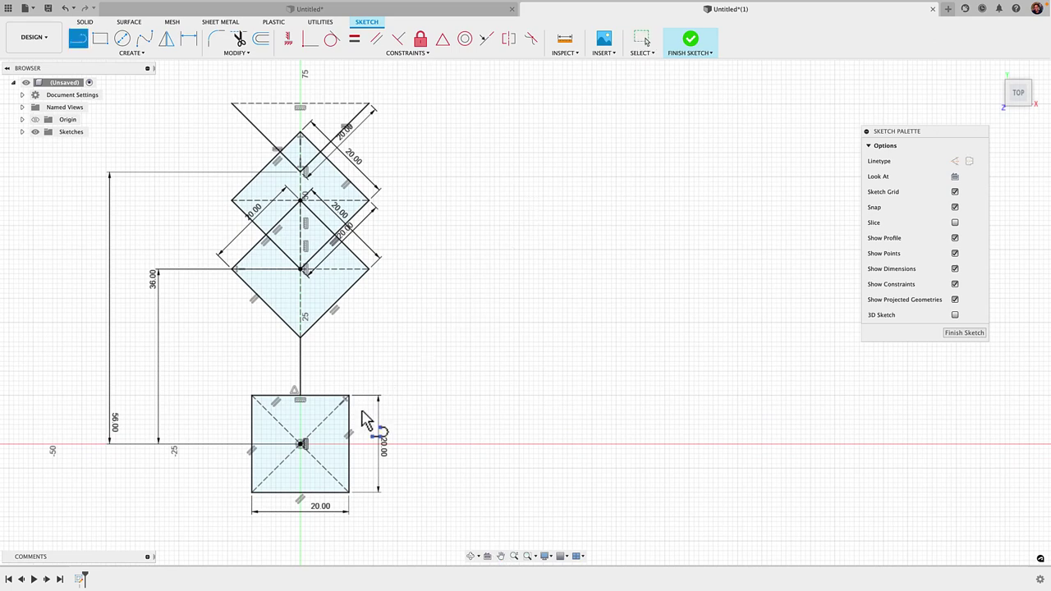
left_click(349, 397)
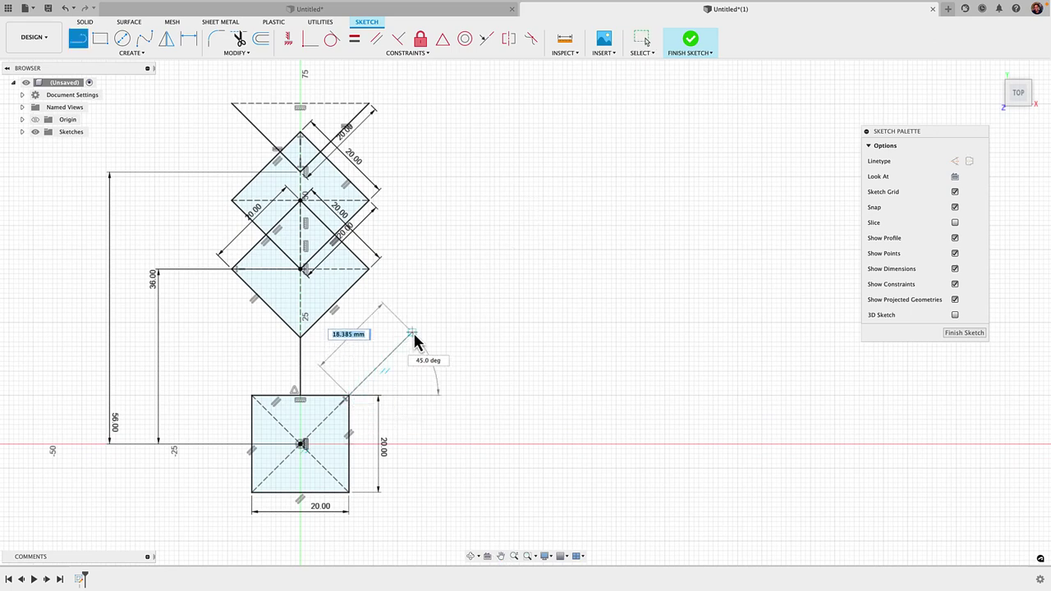
scroll(403, 345, "up", 1)
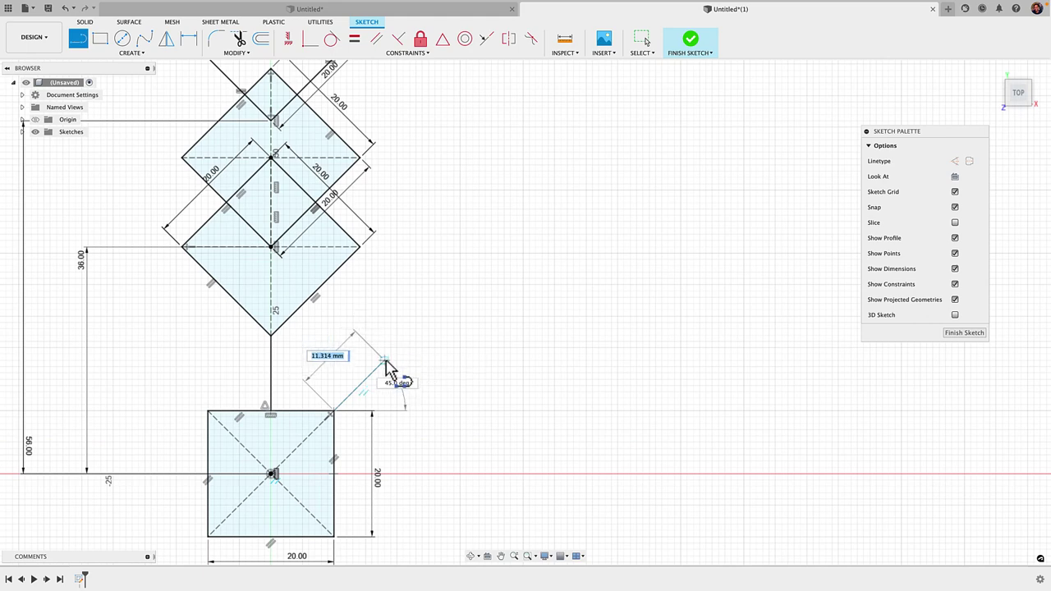
scroll(408, 339, "up", 1)
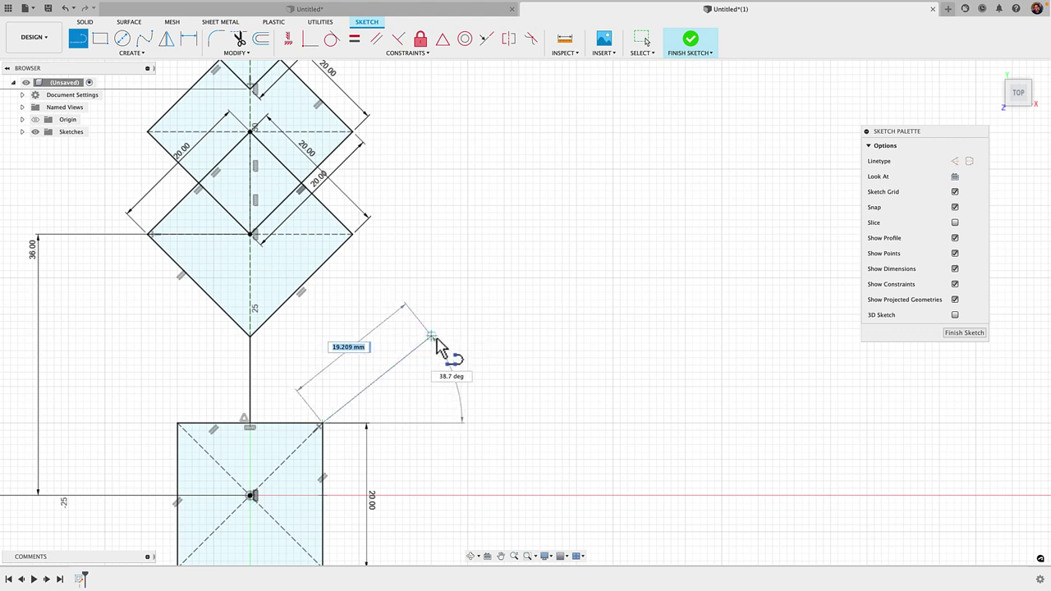
left_click(447, 344)
scroll(449, 348, "down", 2)
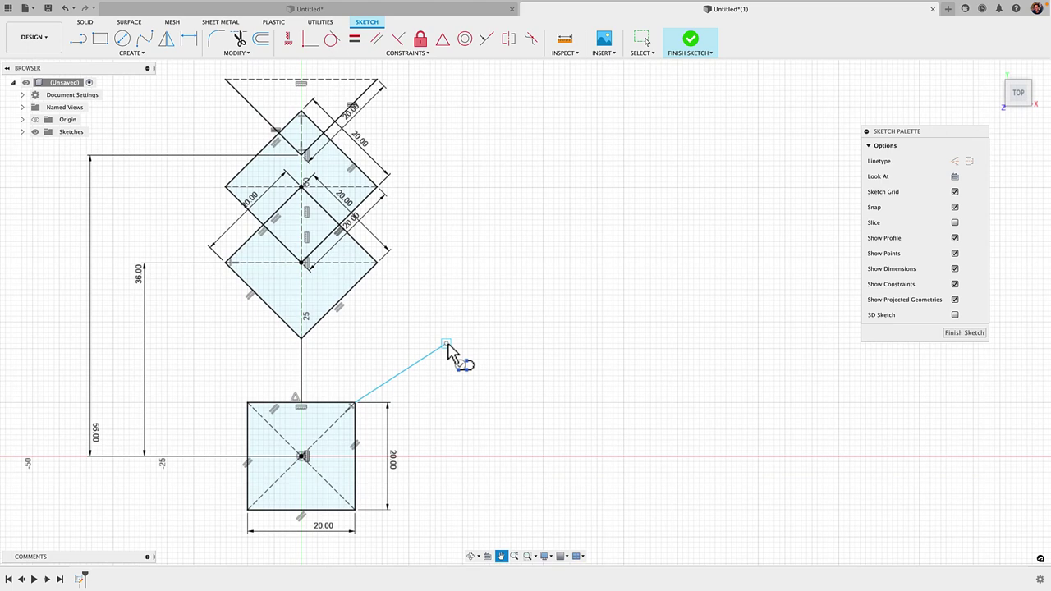
key("Escape")
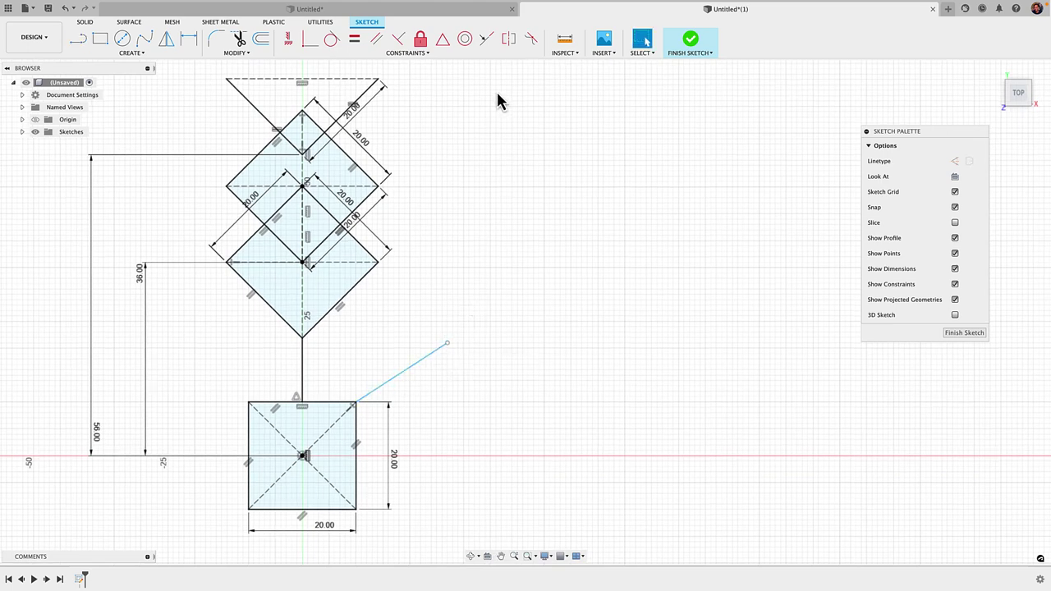
Constrain the new diagonal line collinear with the square's dashed diagonal
left_click(488, 39)
scroll(351, 451, "up", 2)
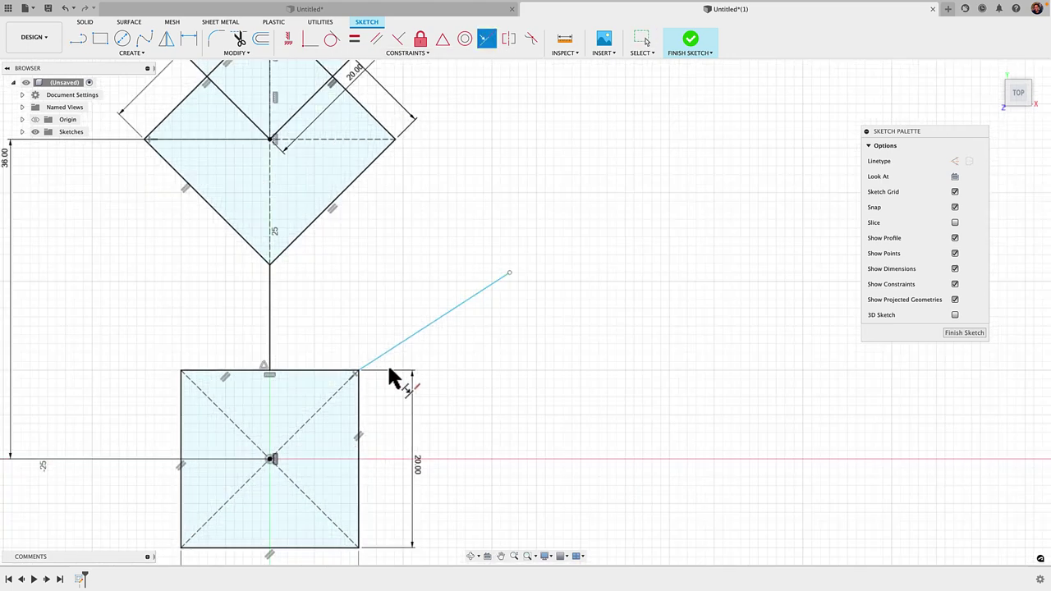
left_click(436, 317)
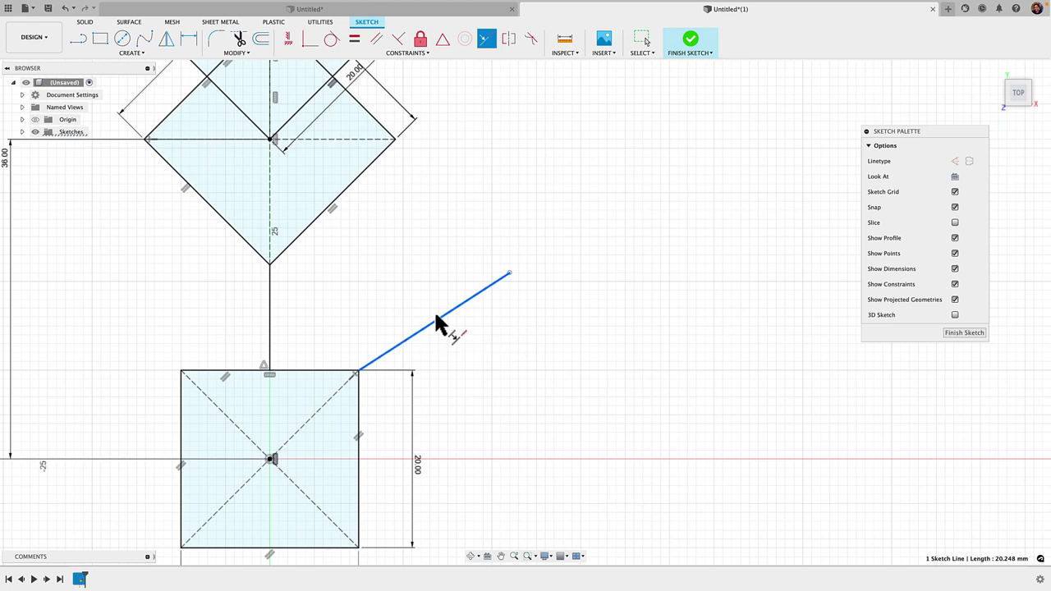
left_click(326, 413)
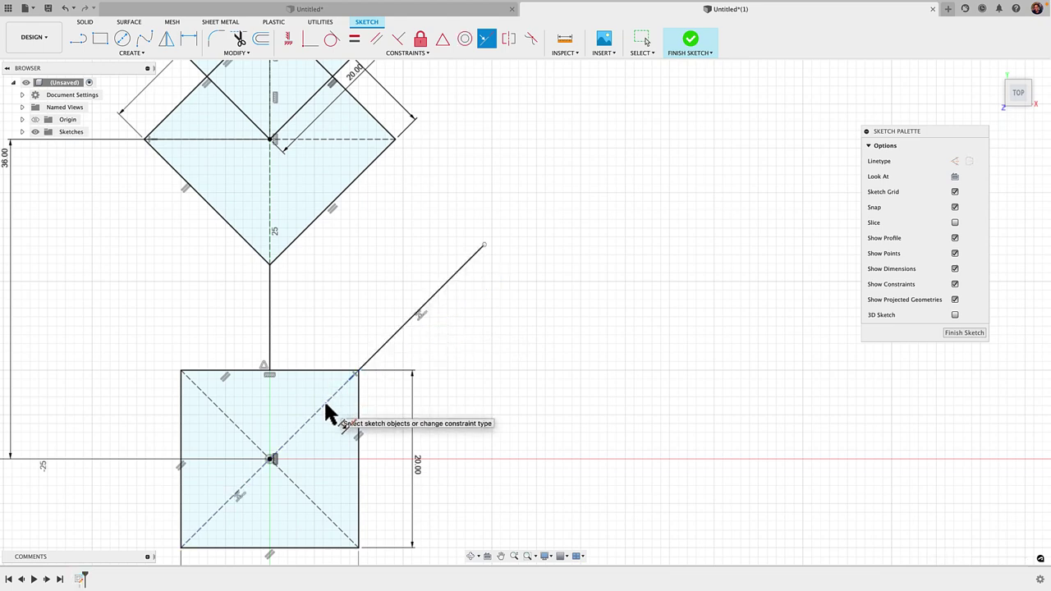
scroll(387, 337, "up", 5)
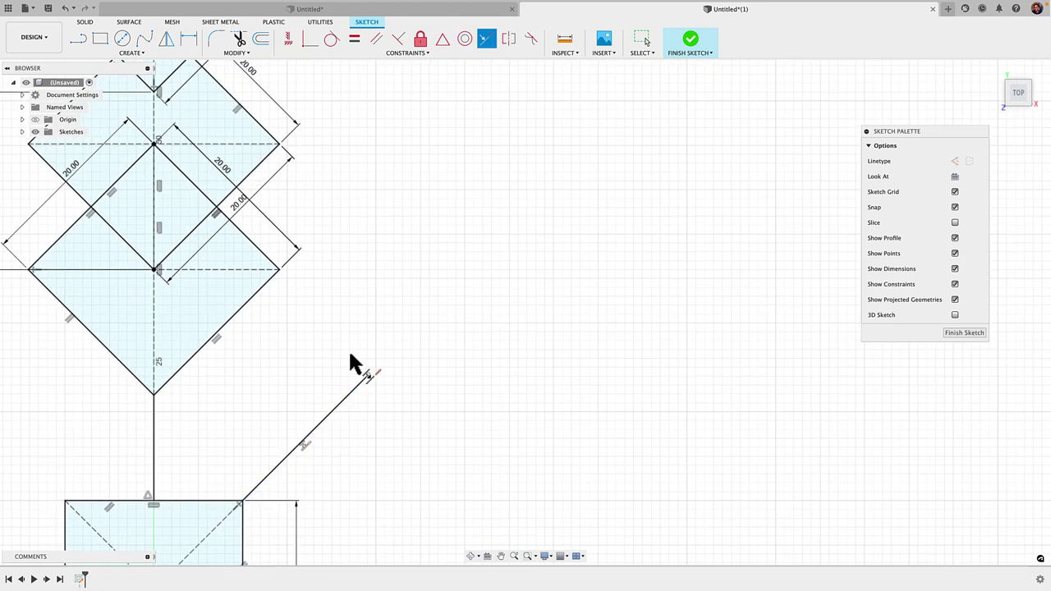
scroll(342, 378, "down", 4)
middle_click_drag(343, 382, 422, 329)
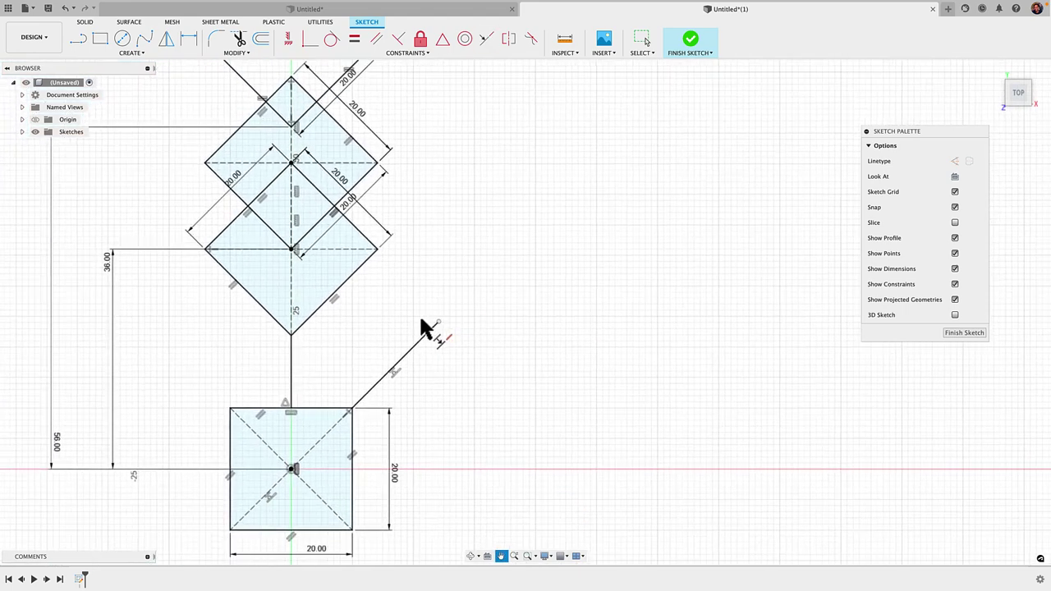
scroll(427, 326, "down", 3)
Draw a 20 × 20 centre-rectangle square with its bottom-left corner coincident with the diagonal line's end
key("r")
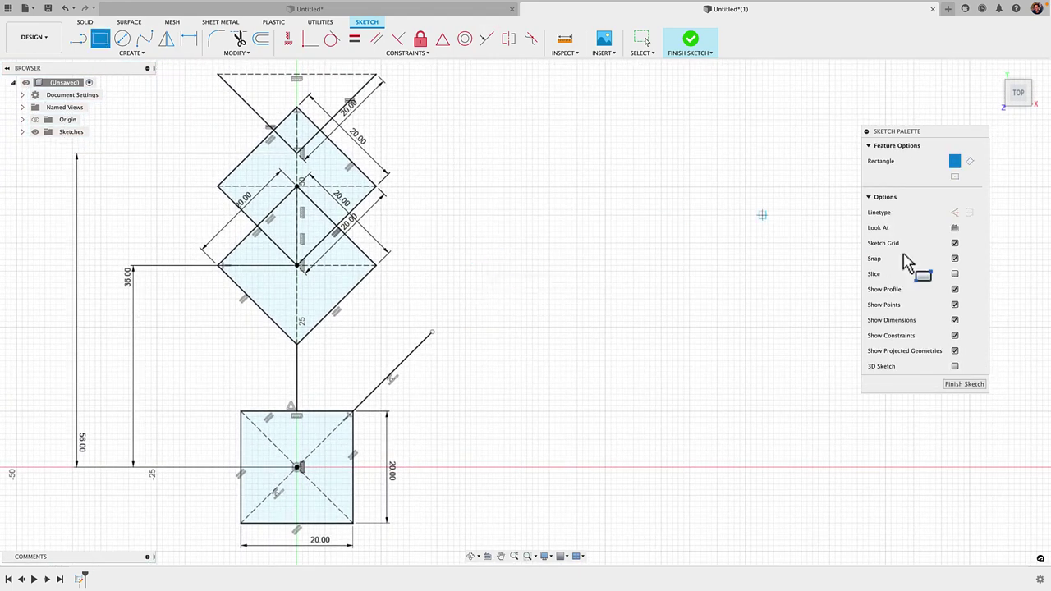
left_click(955, 179)
left_click(476, 231)
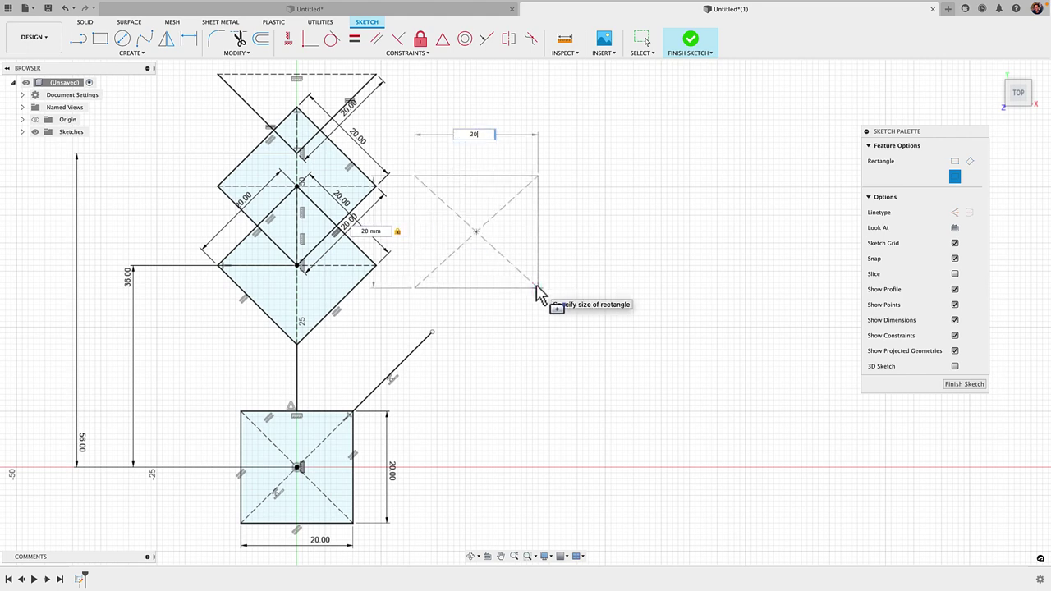
key("Return")
key("Escape")
scroll(452, 310, "up", 5)
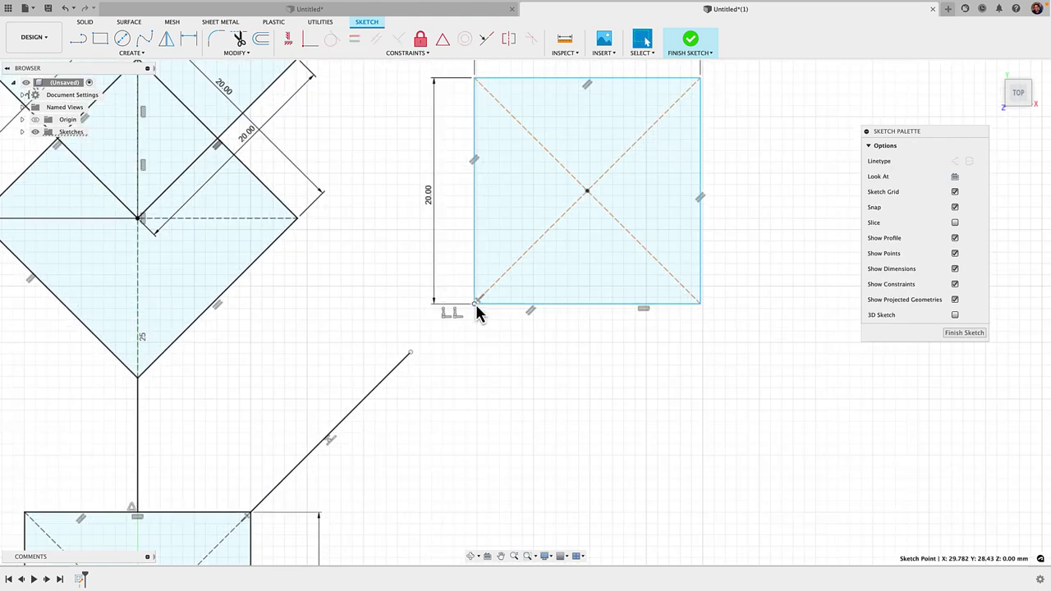
left_click(474, 366)
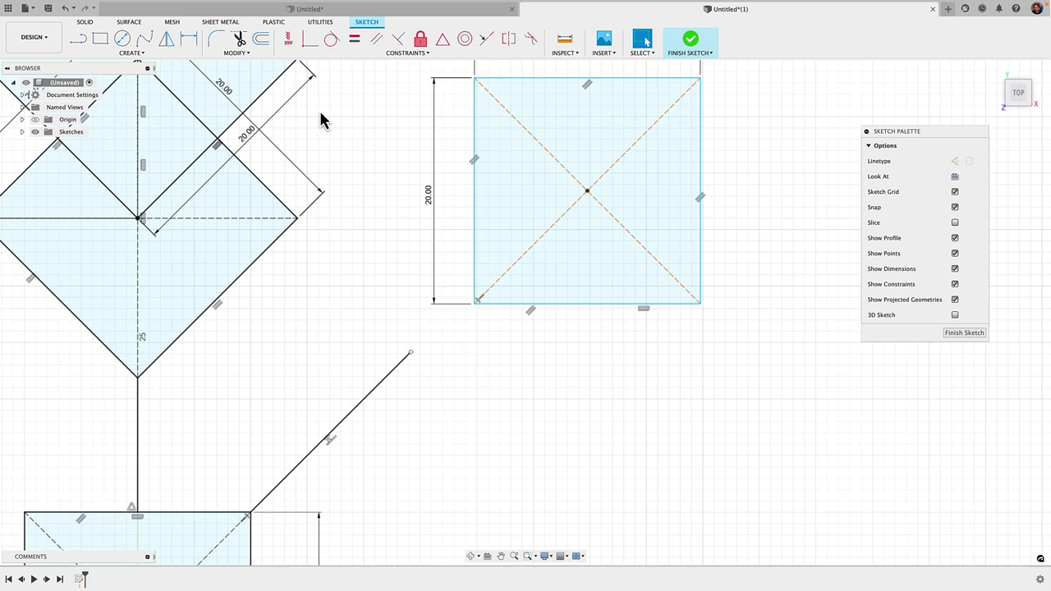
left_click(473, 302)
left_click(410, 355)
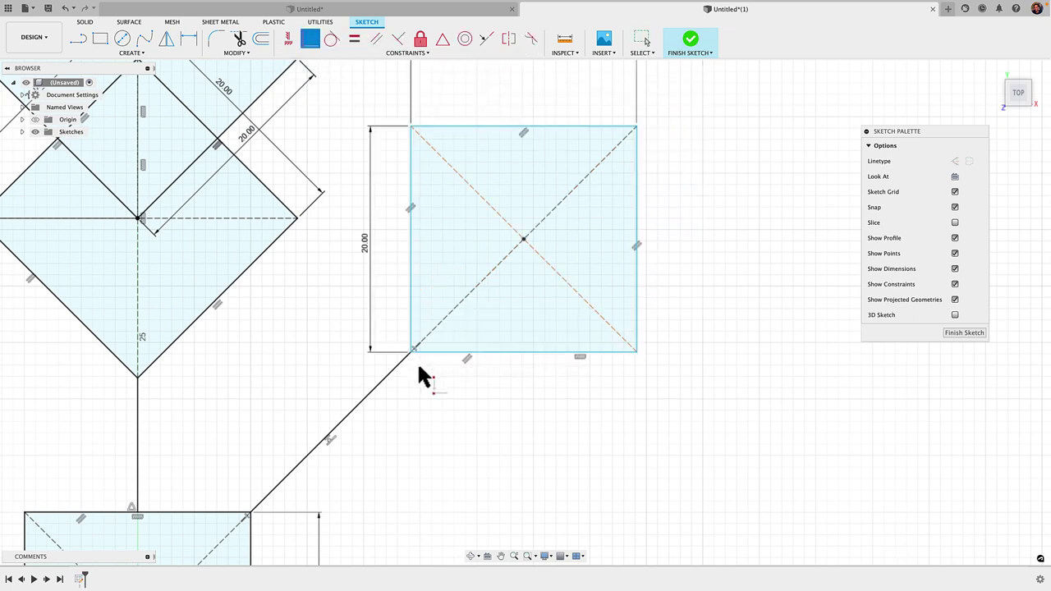
scroll(431, 353, "down", 5)
Dimension the diagonal branch line to 20 mm
key("d")
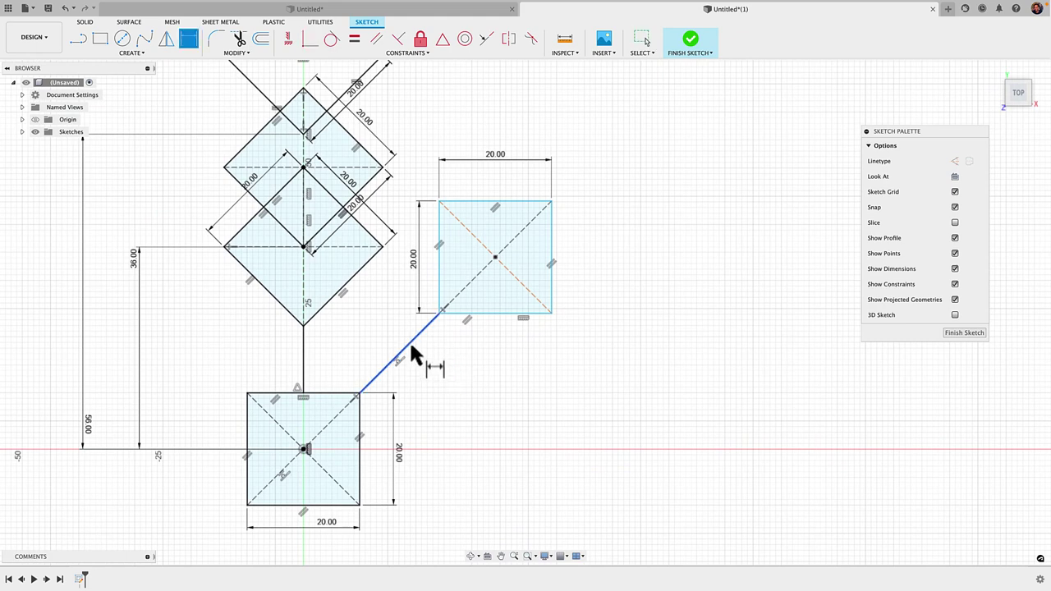
left_click(411, 345)
left_click(417, 357)
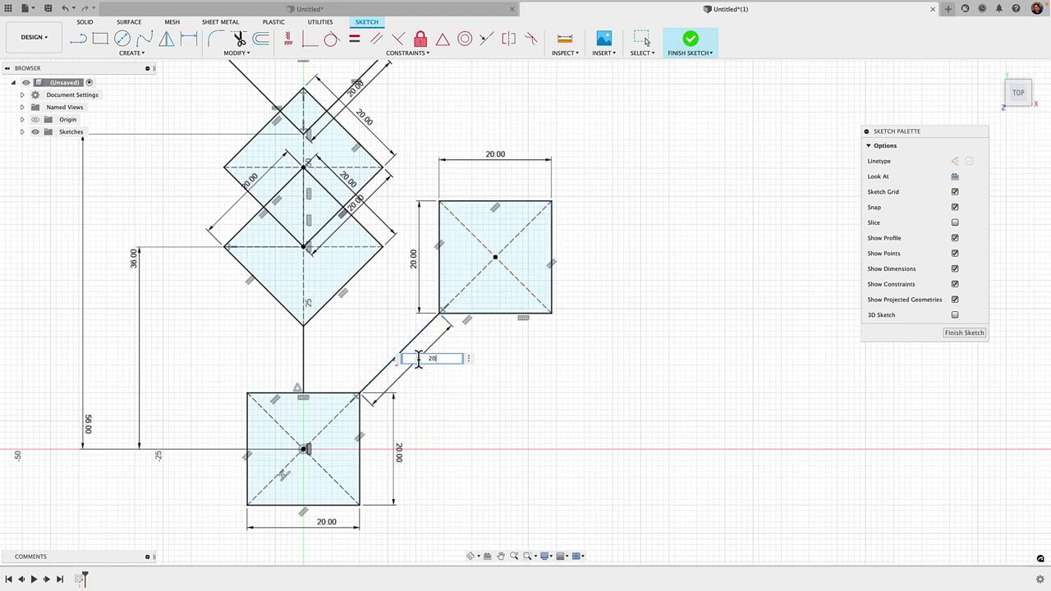
key("Return")
key("Escape")
scroll(498, 275, "right", 3)
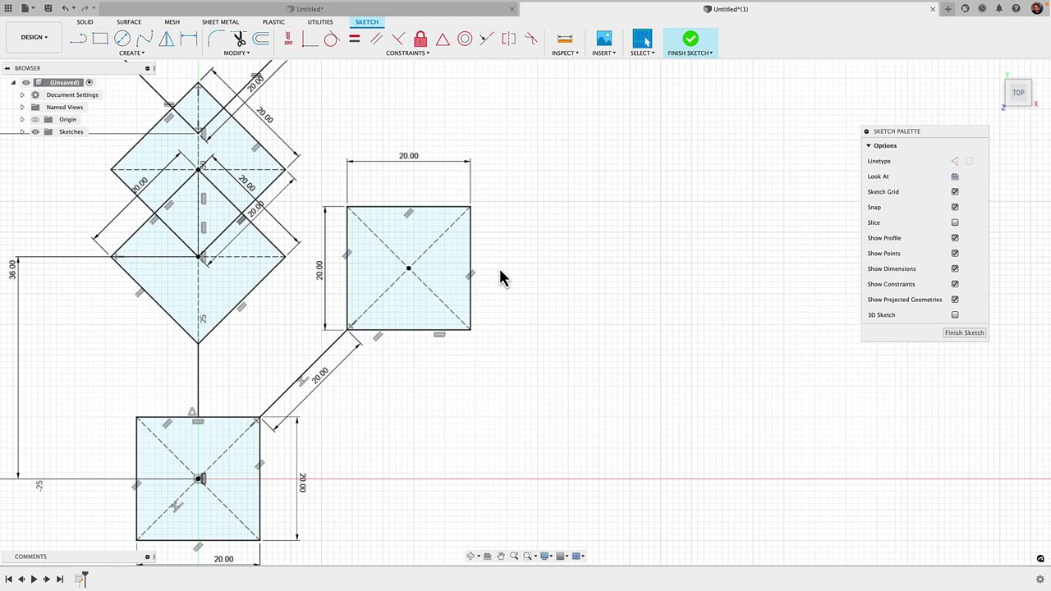
Draw two lines from the fourth square's centre, one to its top edge and one to its right edge
key("l")
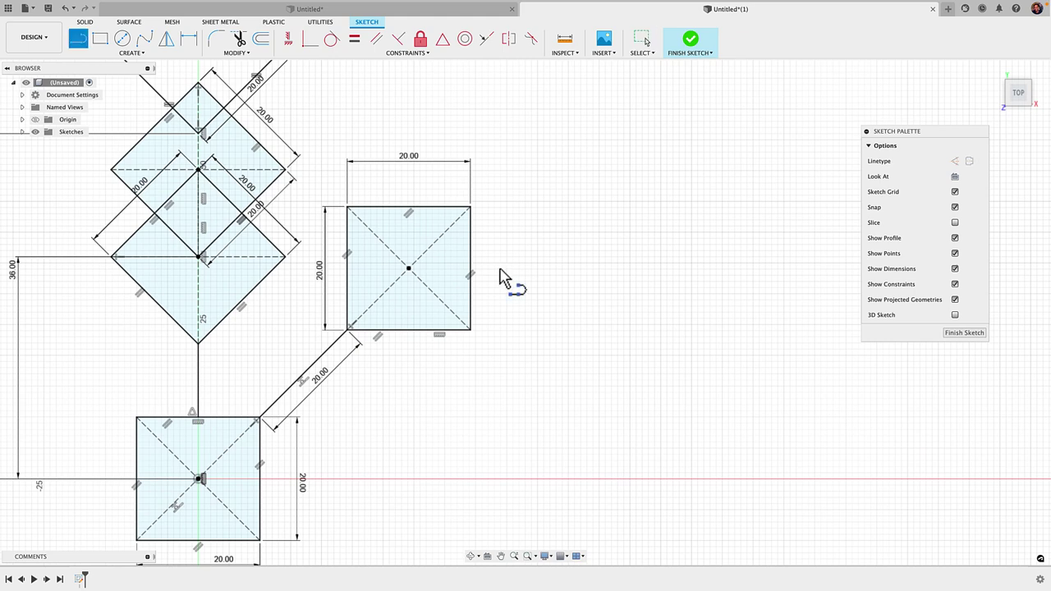
left_click(408, 269)
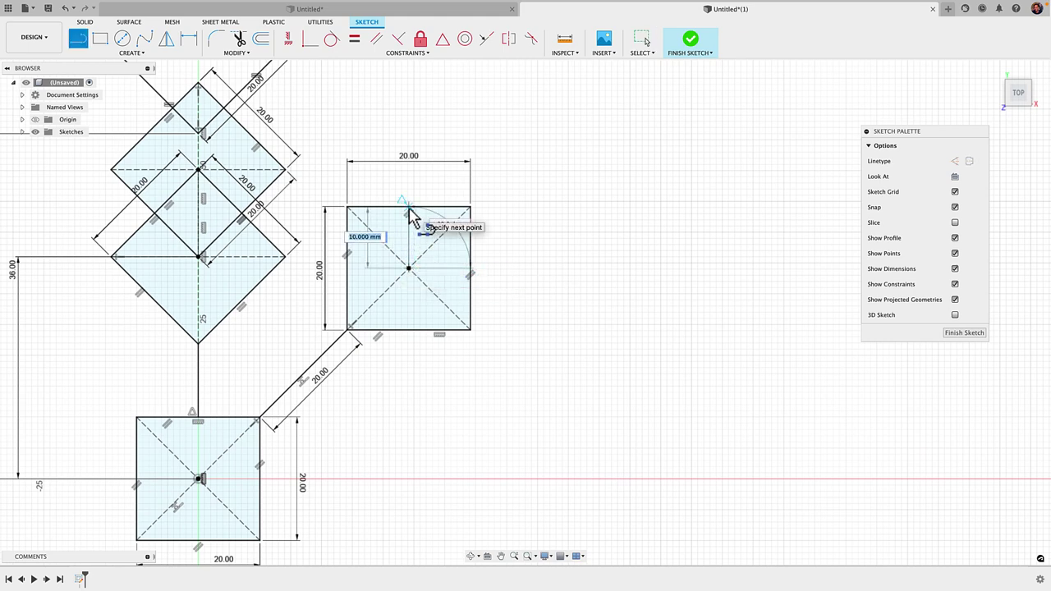
left_click(408, 208)
left_click(408, 268)
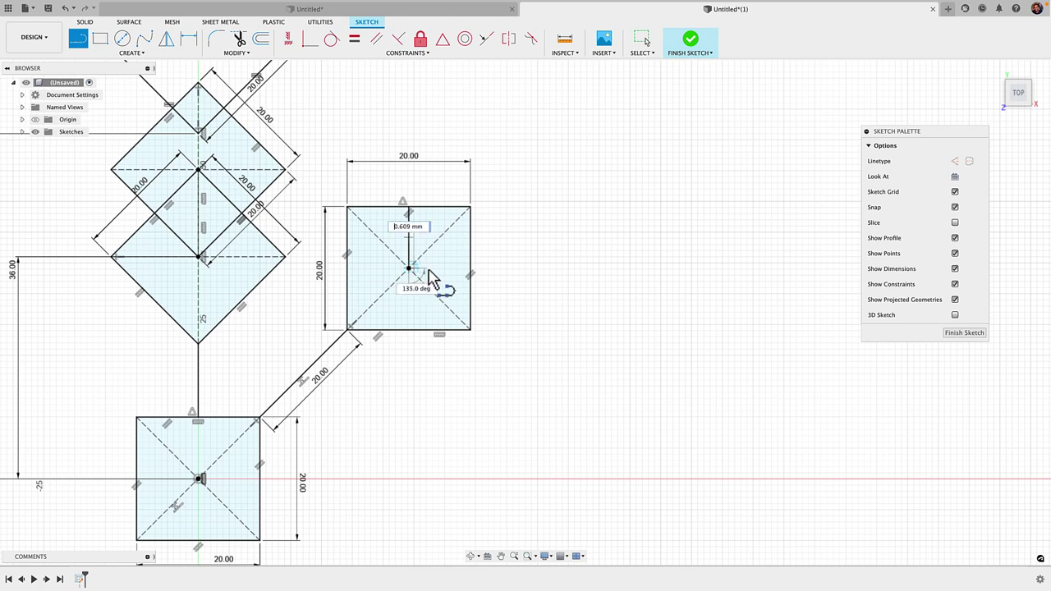
left_click(473, 270)
scroll(481, 283, "down", 2)
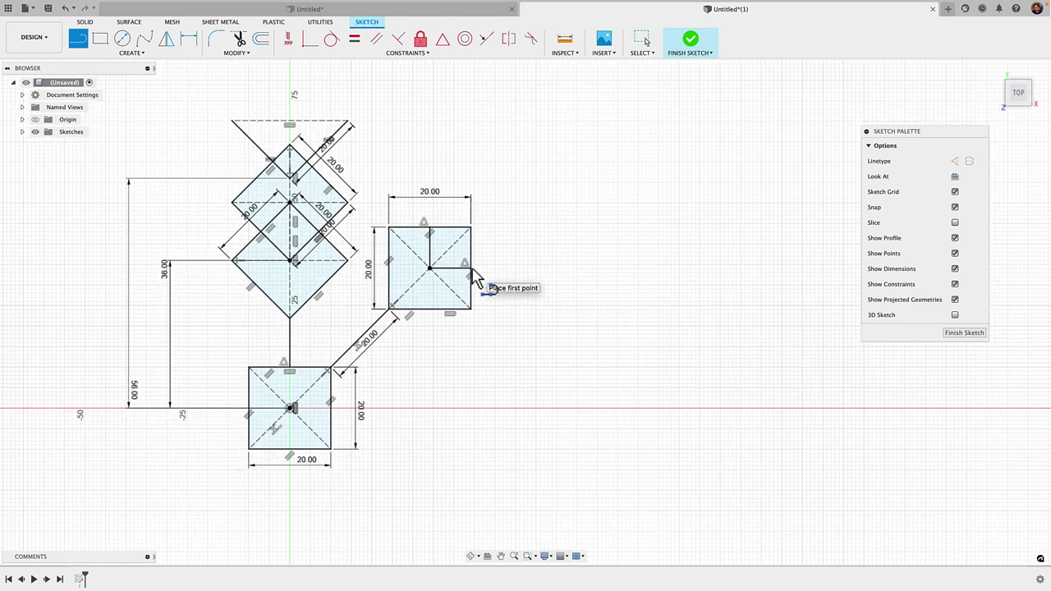
key("Escape")
scroll(506, 279, "down", 2)
mouse_move(505, 279)
middle_mouse_down()
mouse_move(531, 286)
mouse_move(496, 339)
middle_mouse_up()
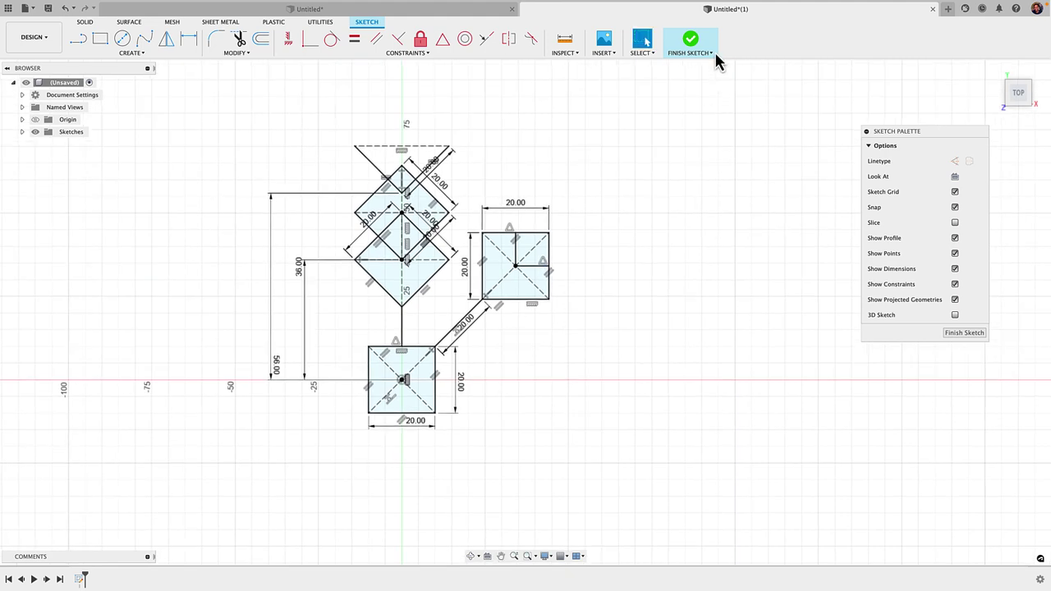
Finish the sketch and select both diamonds, the triangle, the square and the connecting line for a thin extrude
left_click(694, 39)
key("e")
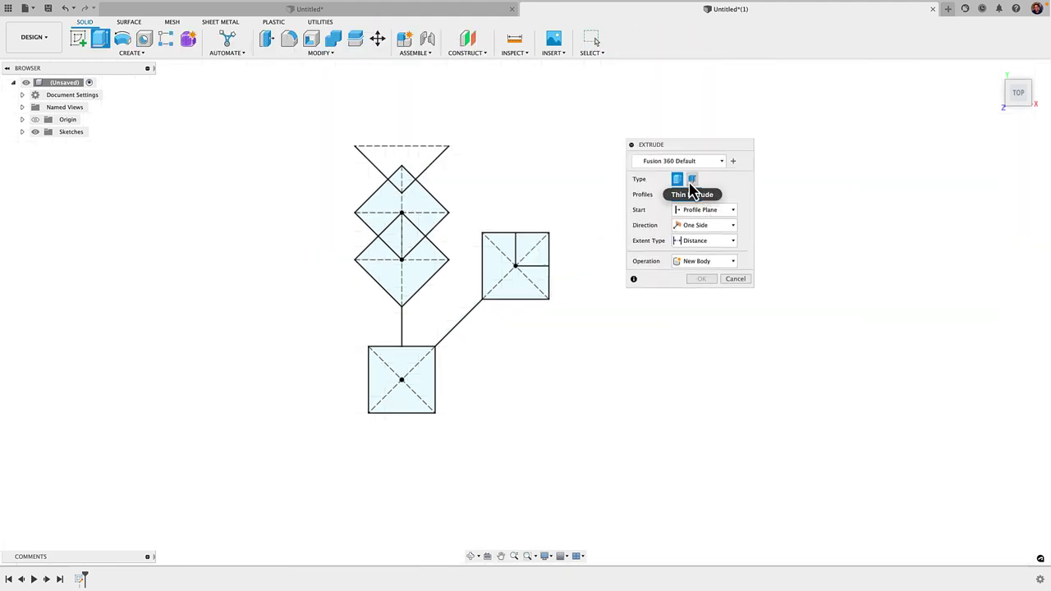
left_click(692, 182)
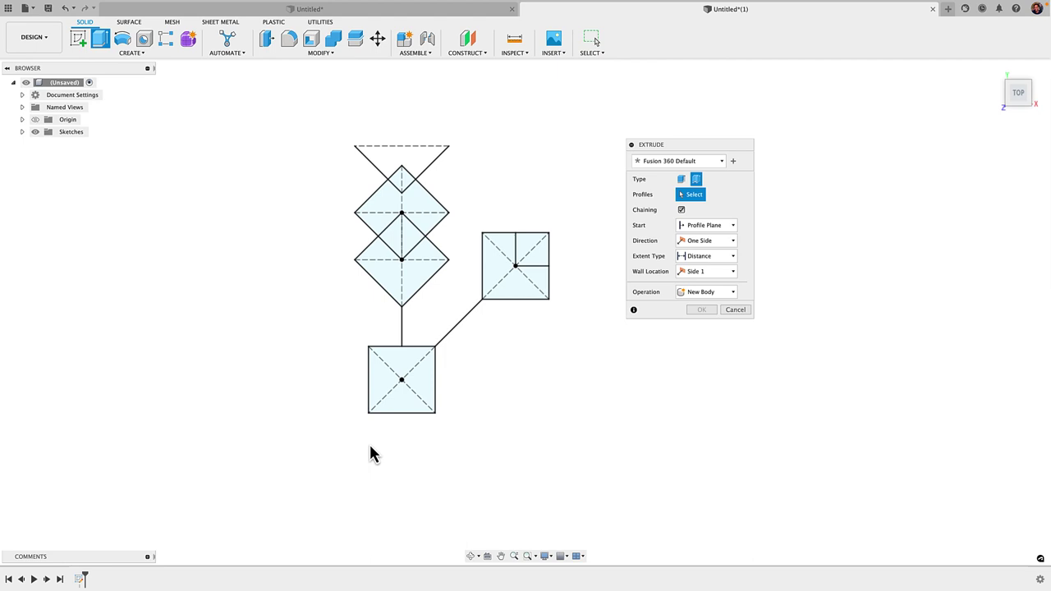
left_click(413, 297)
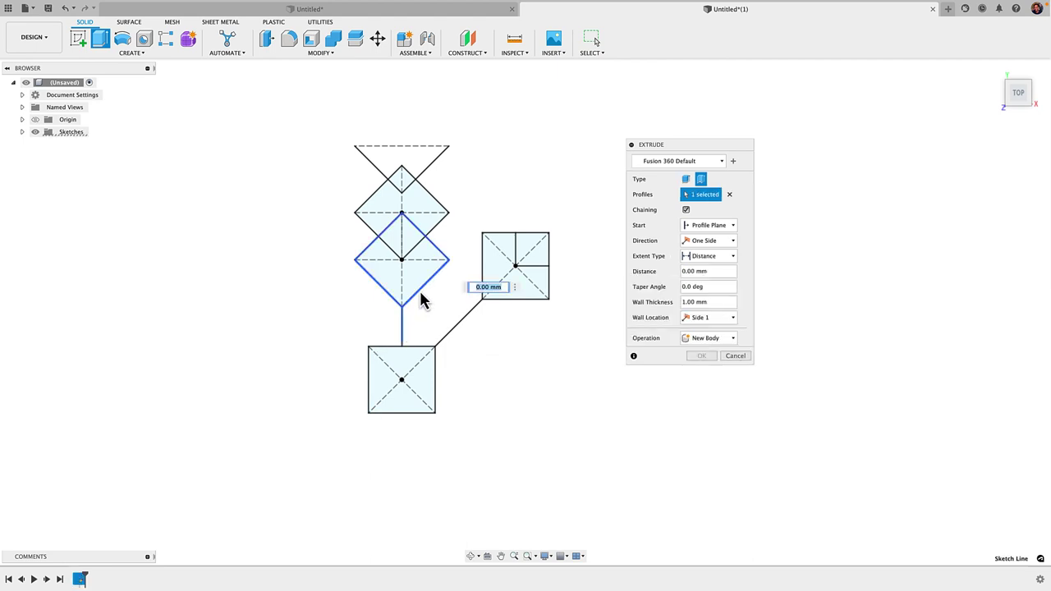
left_click(423, 251)
left_click(441, 156)
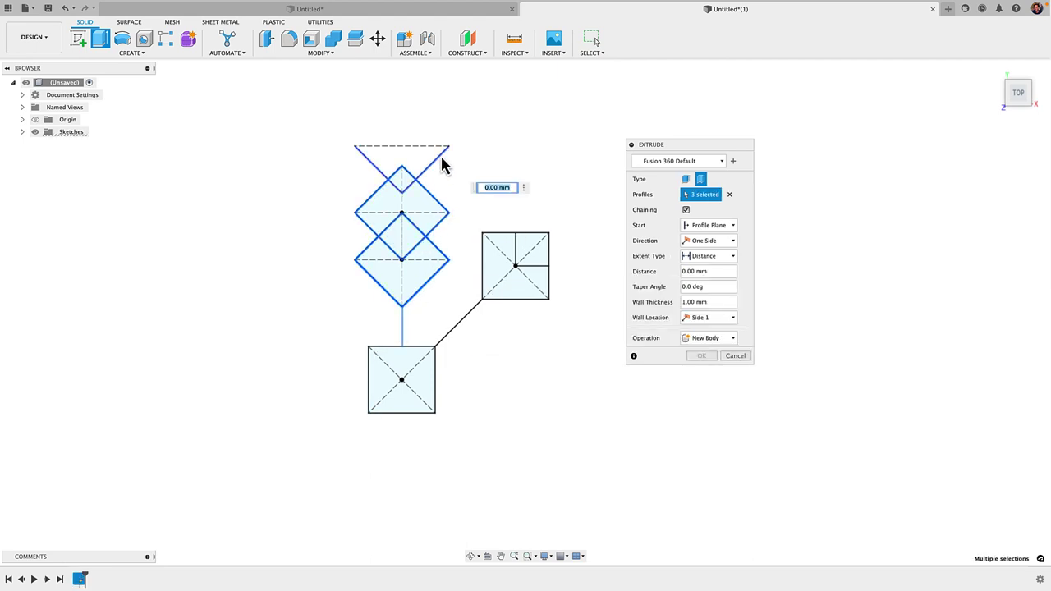
left_click(519, 287)
left_click(520, 286)
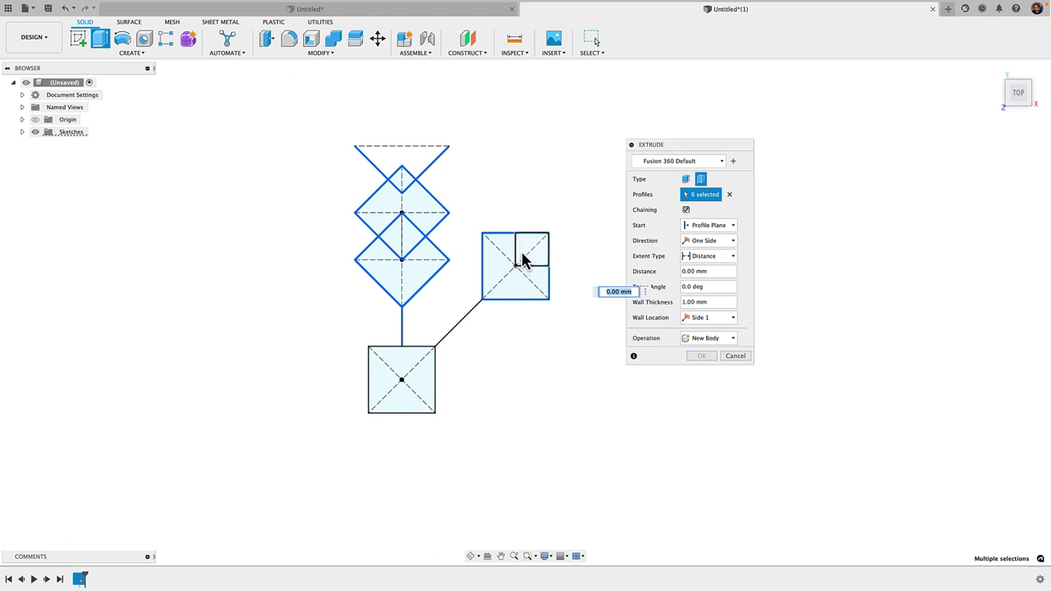
left_click(468, 321)
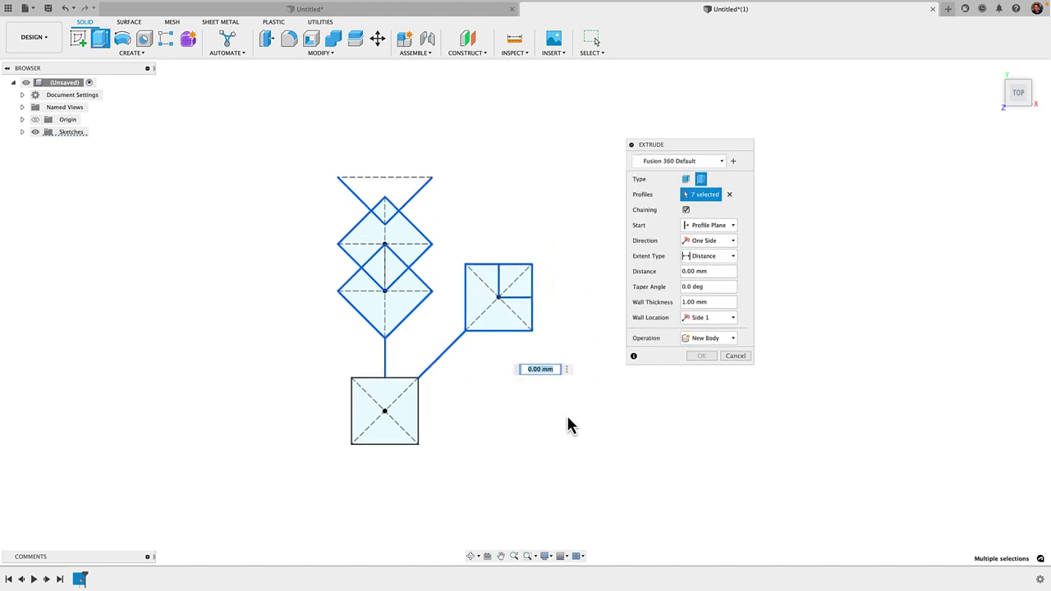
Set wall thickness 3, distance 3, wall location Center, and confirm the thin extrusion
left_click(717, 303)
type("3")
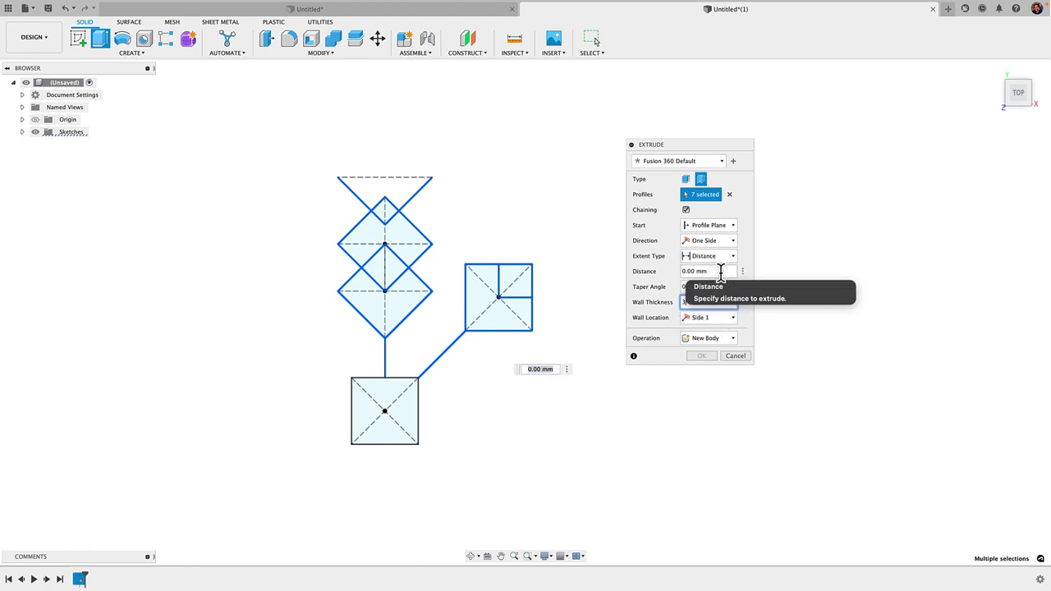
left_click(719, 272)
type("3")
left_click(692, 317)
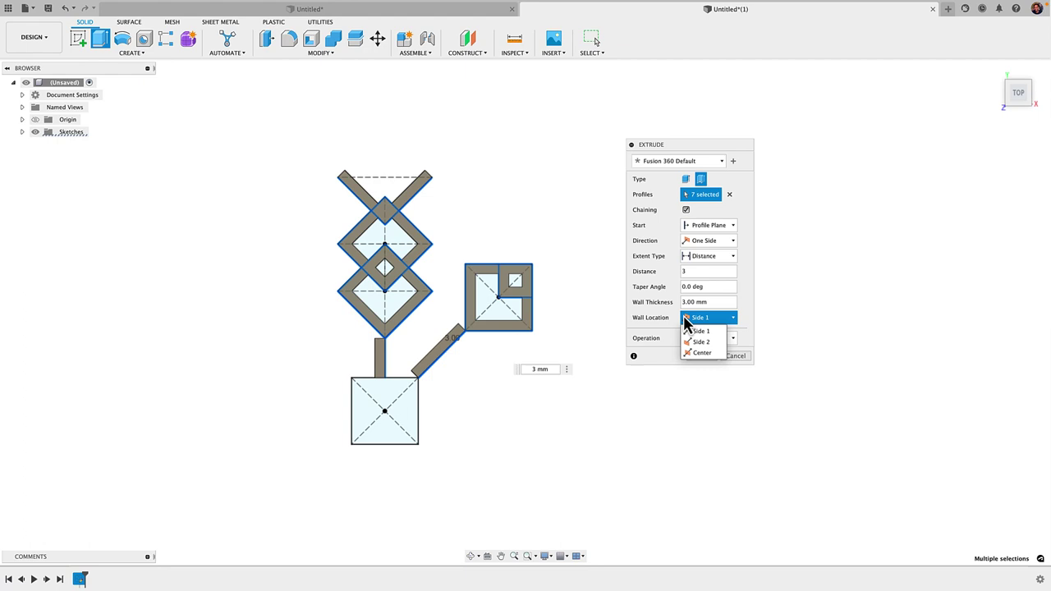
left_click(678, 322)
left_click(708, 320)
left_click(702, 353)
scroll(421, 364, "up", 2)
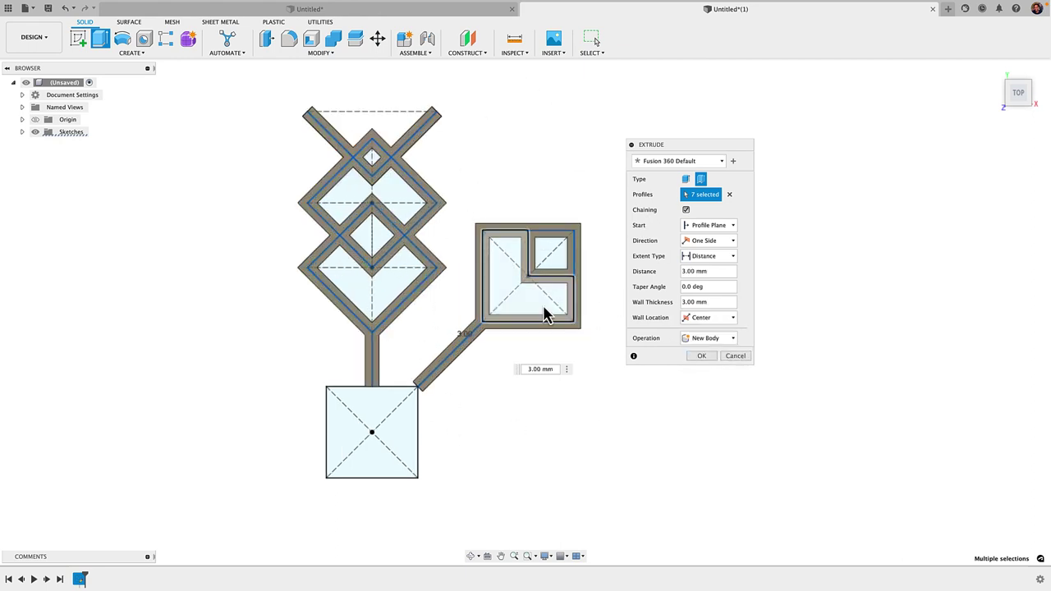
left_click(700, 356)
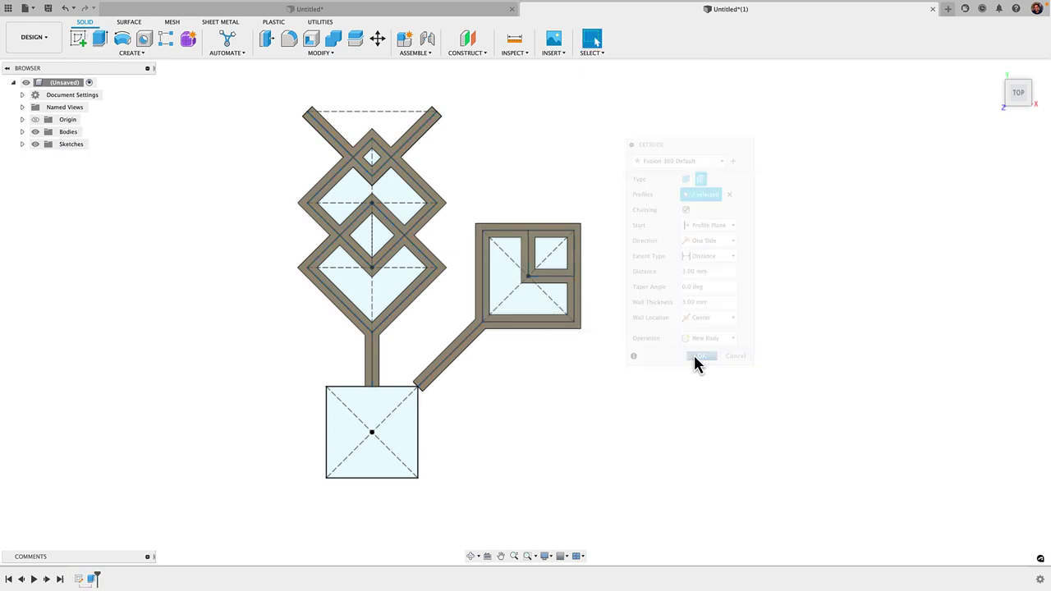
Hide the sketches and start a circular pattern of the diamond and square arm bodies
left_click(36, 146)
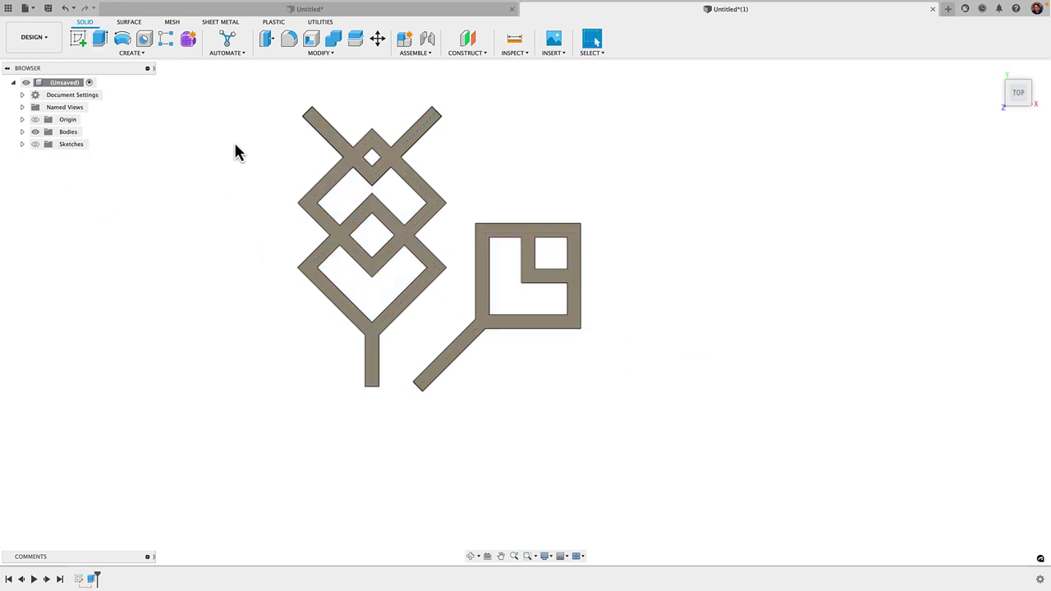
left_click(163, 54)
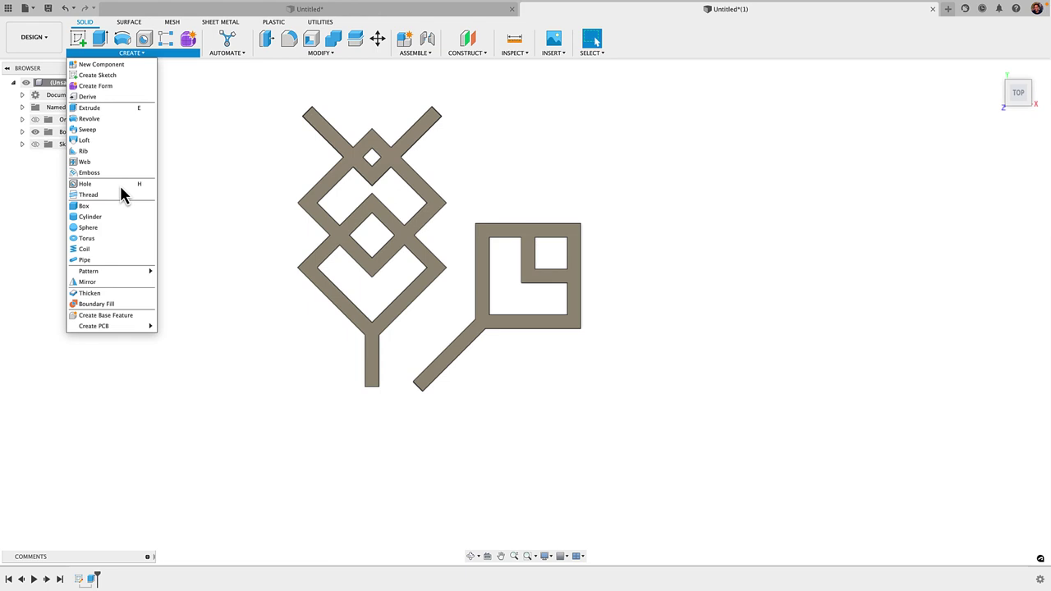
mouse_move(107, 271)
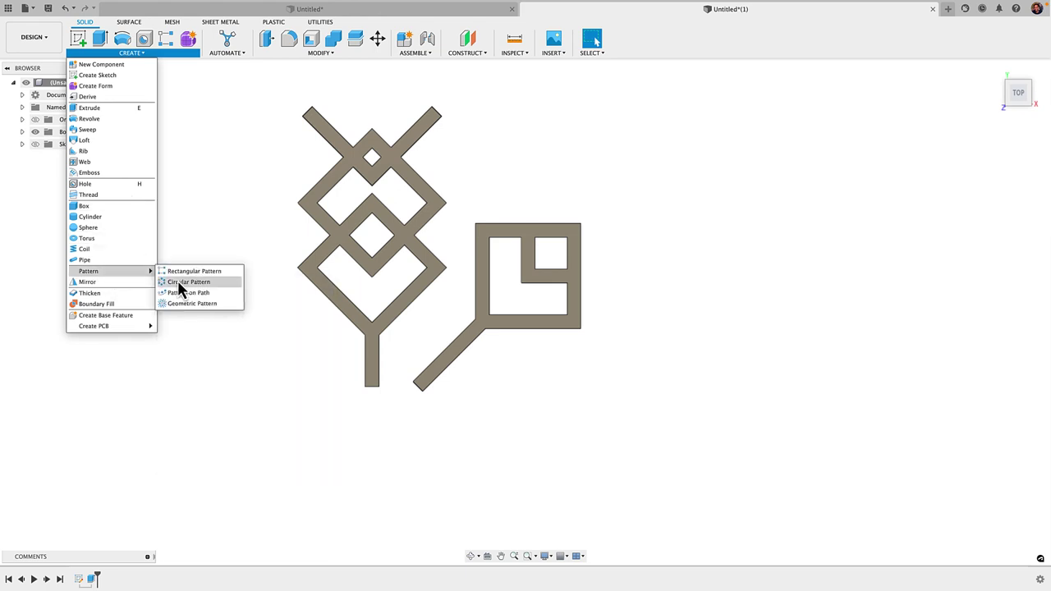
left_click(199, 281)
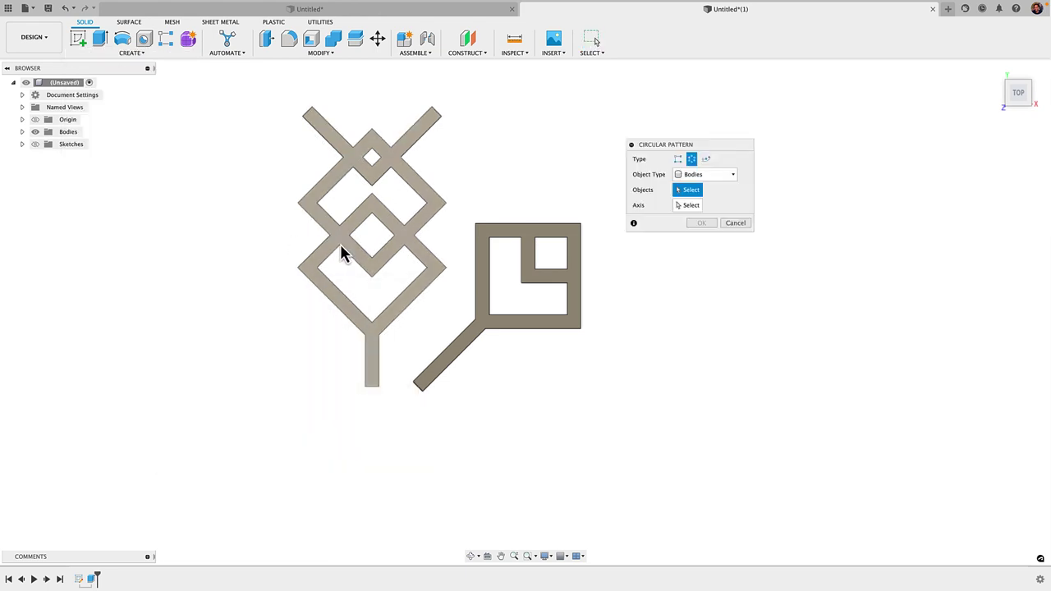
left_click(344, 254)
left_click(512, 232)
Pattern the two arm bodies around the Z axis with quantity 4
left_click(690, 206)
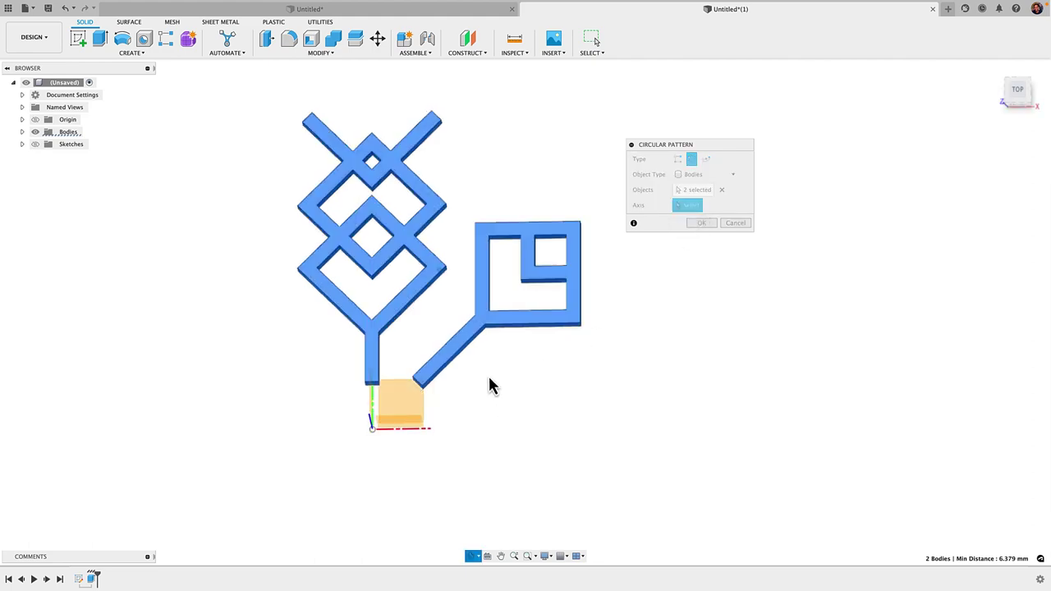
middle_click_drag(491, 386, 279, 391, "shift")
left_click(323, 371)
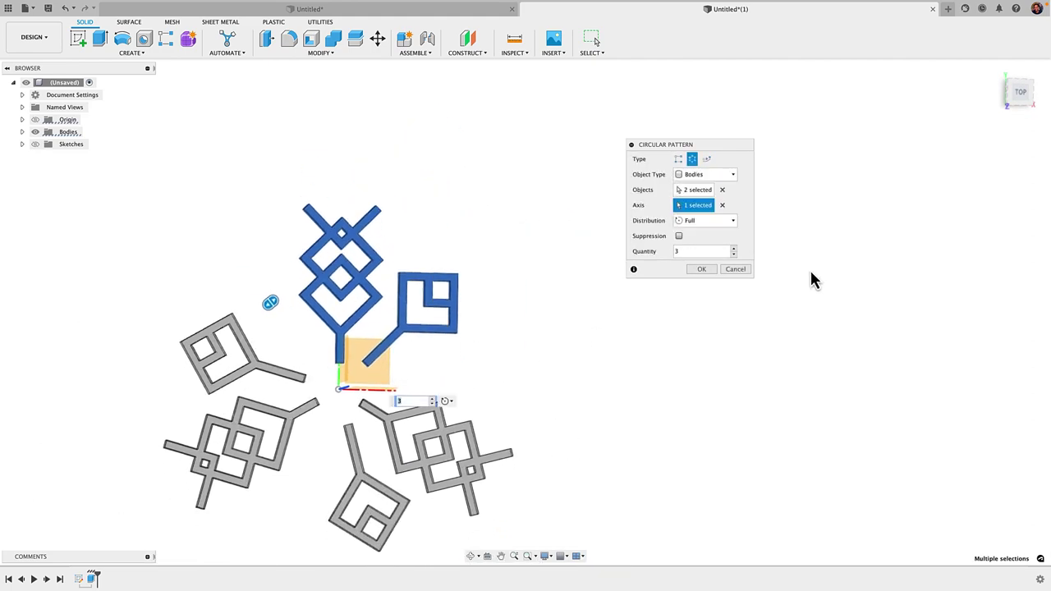
left_click(733, 248)
middle_click_drag(476, 446, 563, 345)
left_click(703, 271)
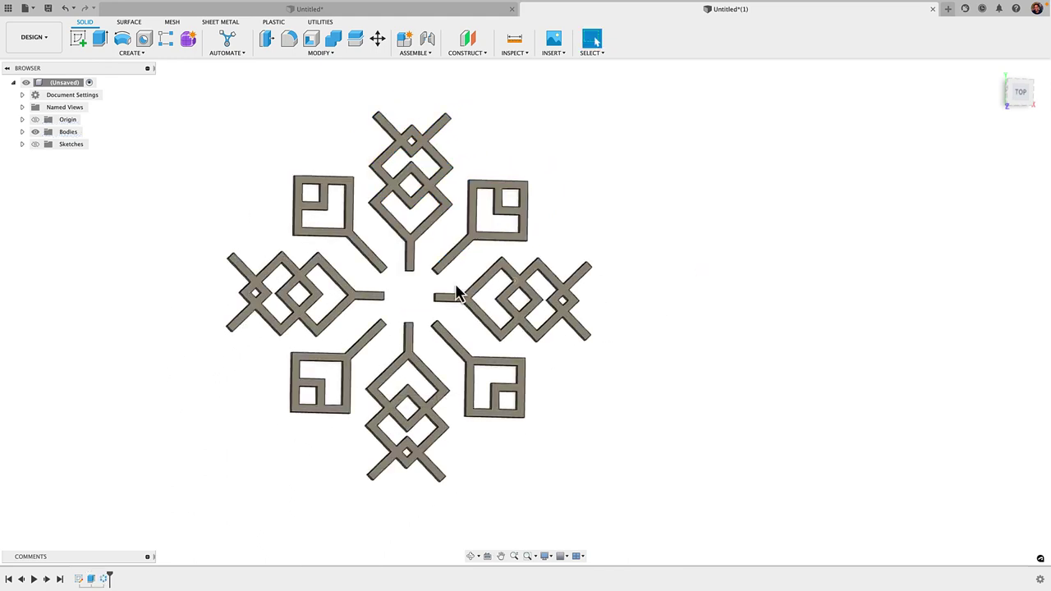
Show the sketches and start a thin extrude of the centre square profile
left_click(36, 145)
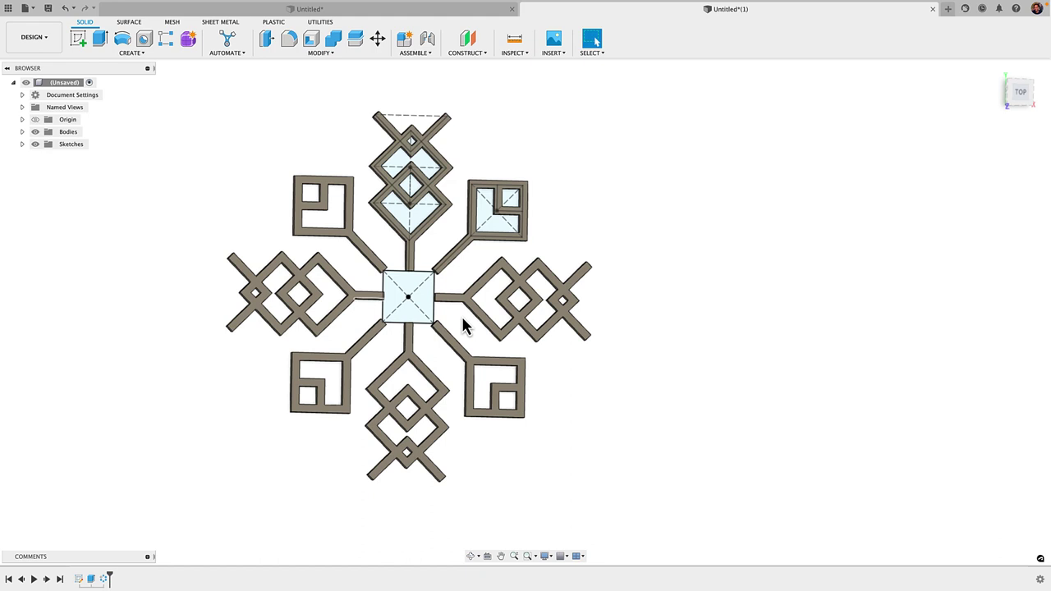
scroll(462, 323, "up", 5)
key("e")
middle_click_drag(403, 277, 612, 277)
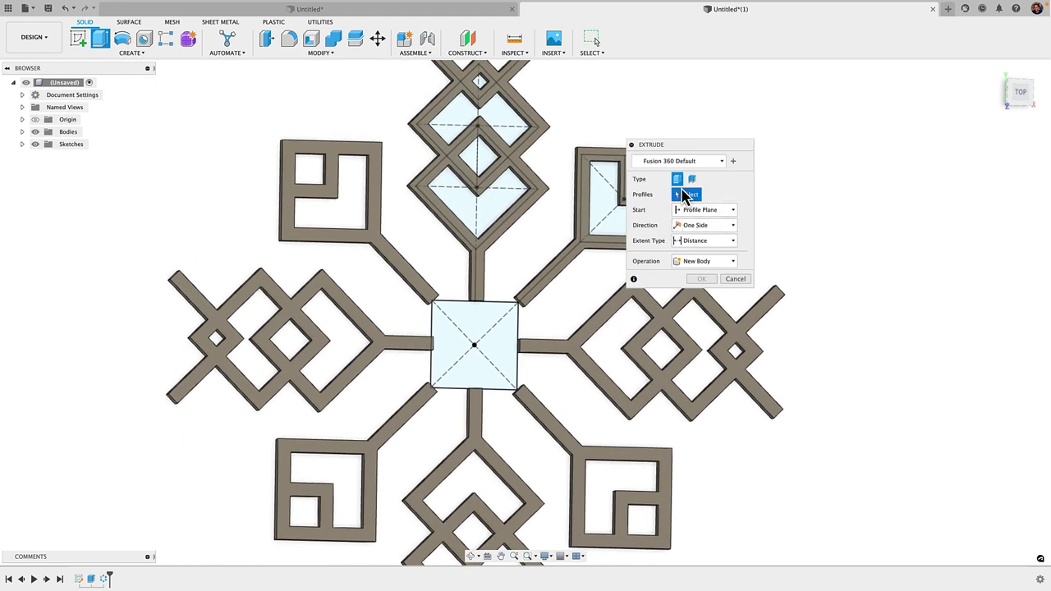
left_click(692, 179)
left_click(505, 310)
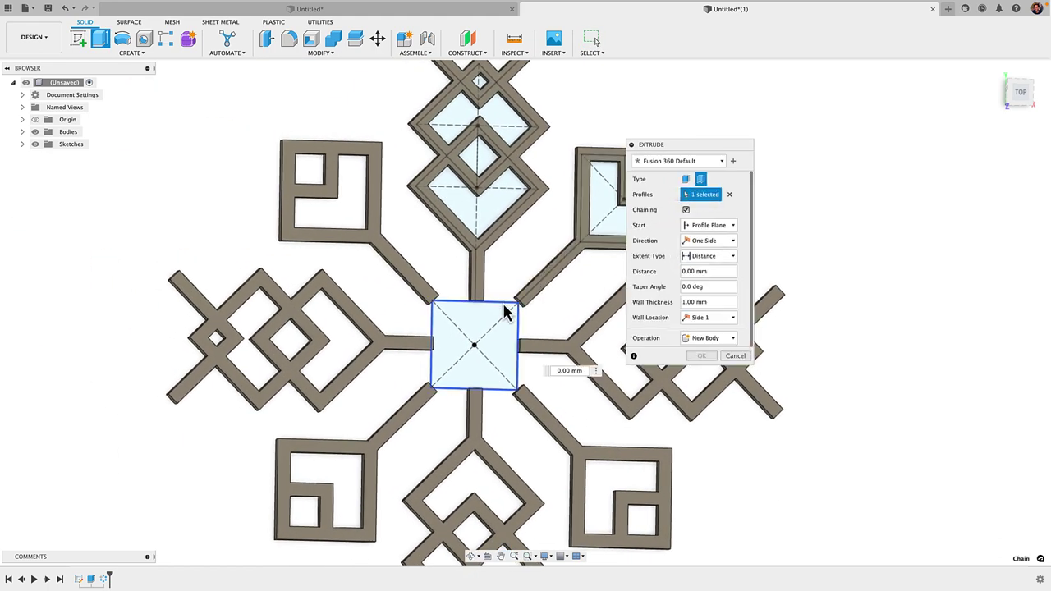
Give the centre square 3 mm walls, distance 3, Center location and Join operation, then confirm
left_click(684, 302)
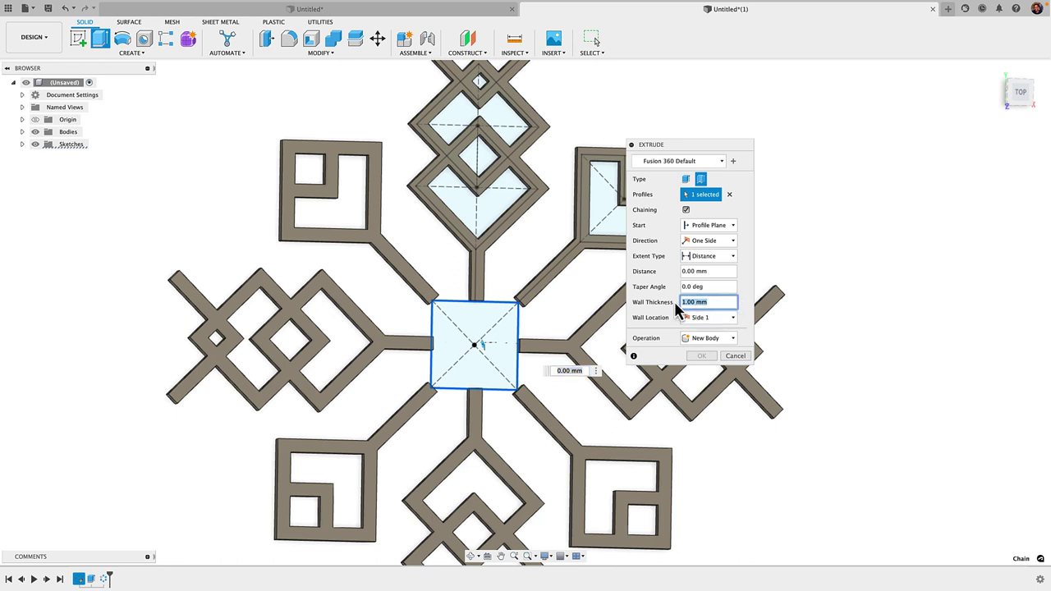
type("3")
left_click(713, 271)
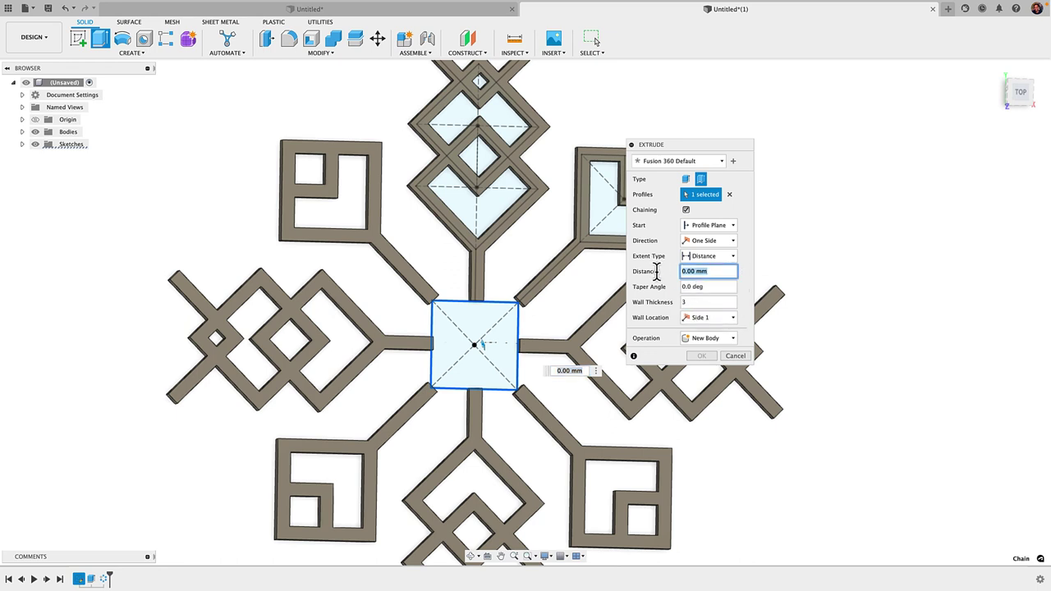
left_click(721, 317)
left_click(706, 352)
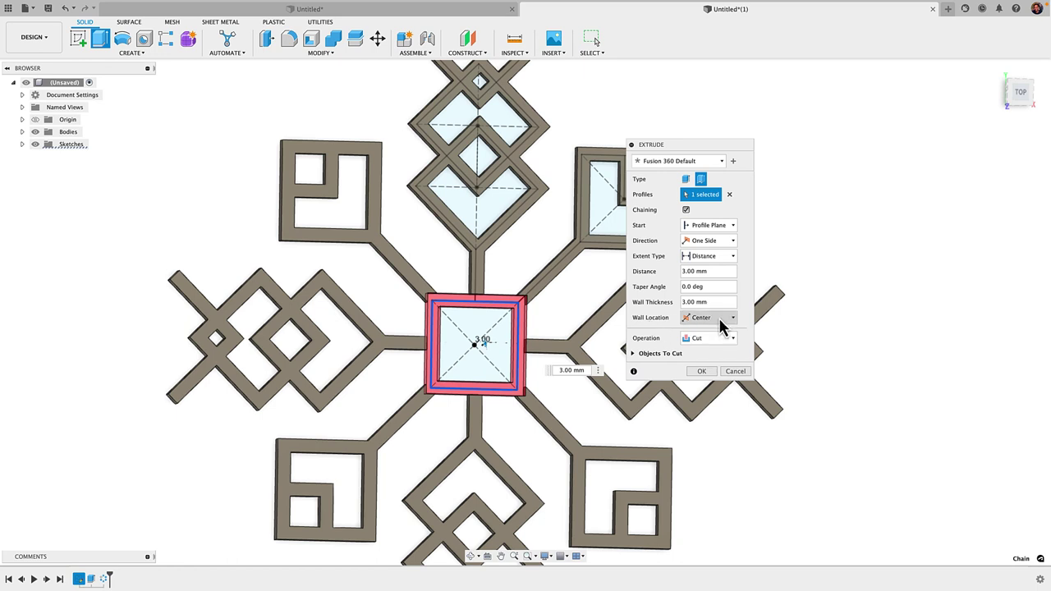
left_click(713, 340)
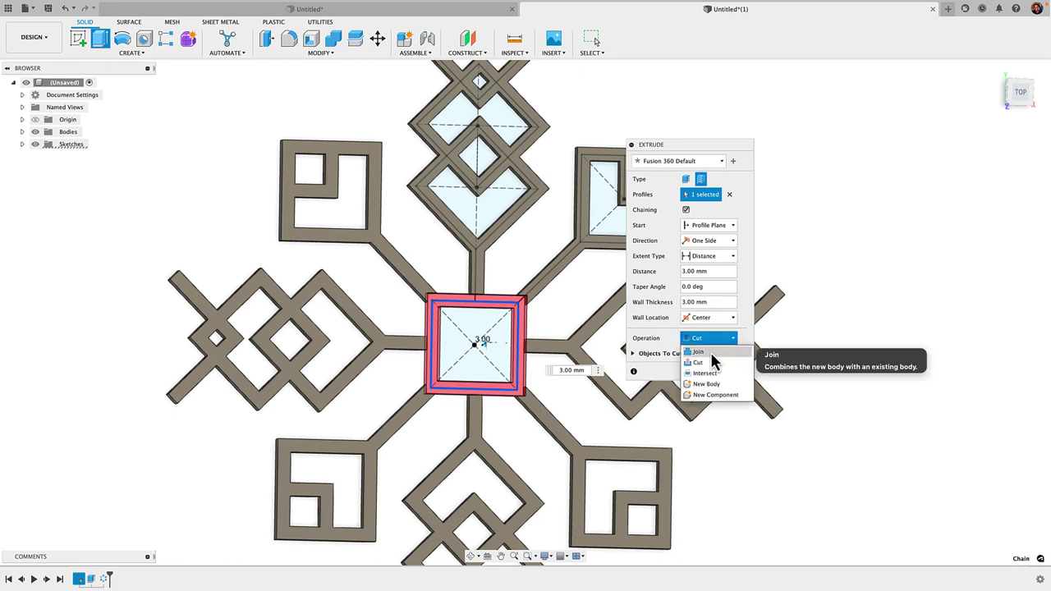
left_click(711, 353)
left_click(702, 358)
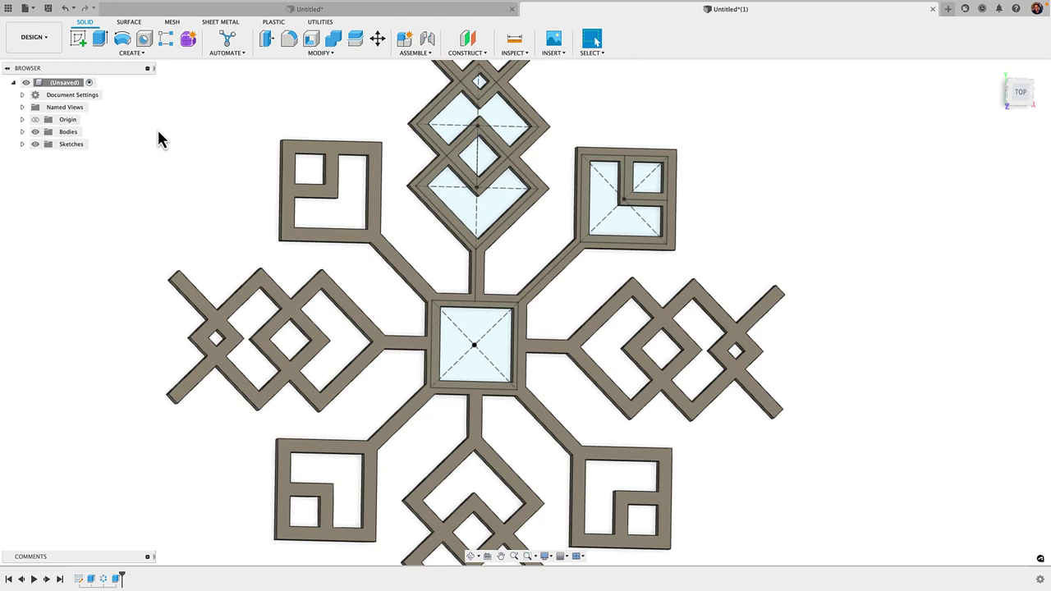
left_click(35, 145)
scroll(444, 328, "down", 5)
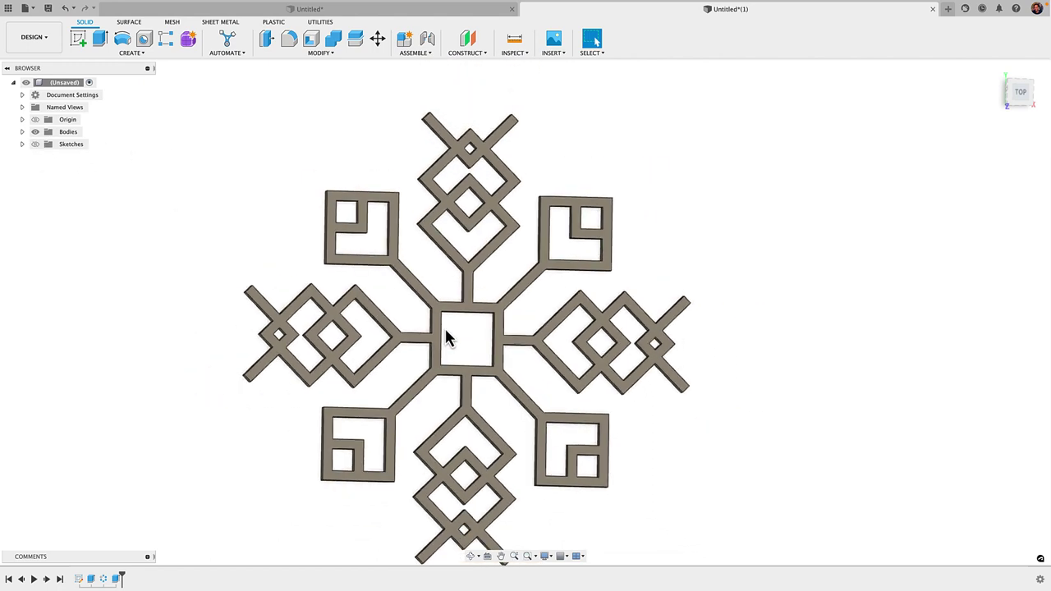
scroll(459, 342, "down", 3)
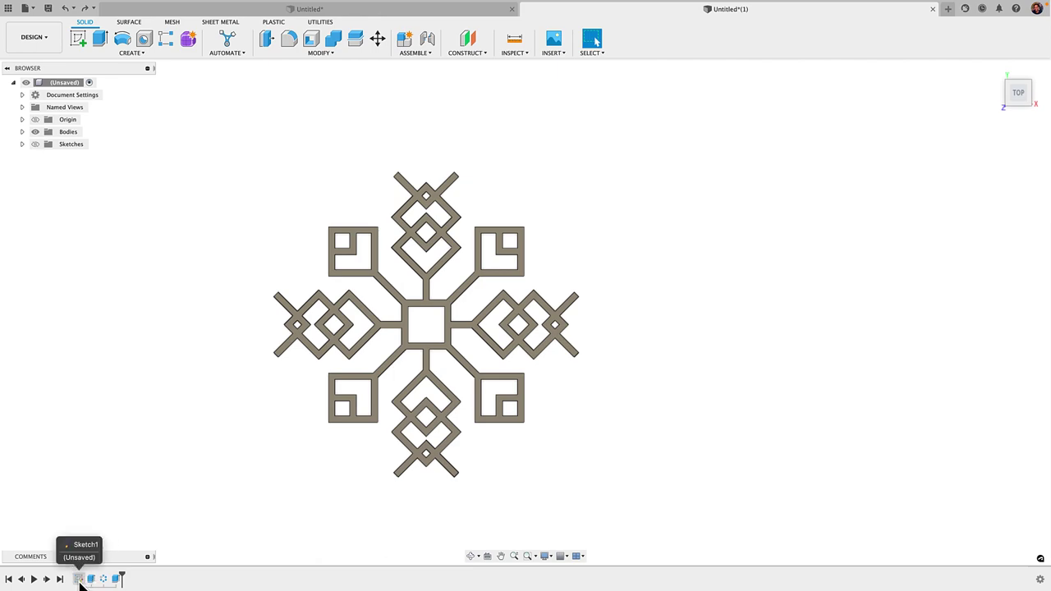
Reopen Sketch1 for editing and zoom in on the diagonal connector line
double_click(79, 580)
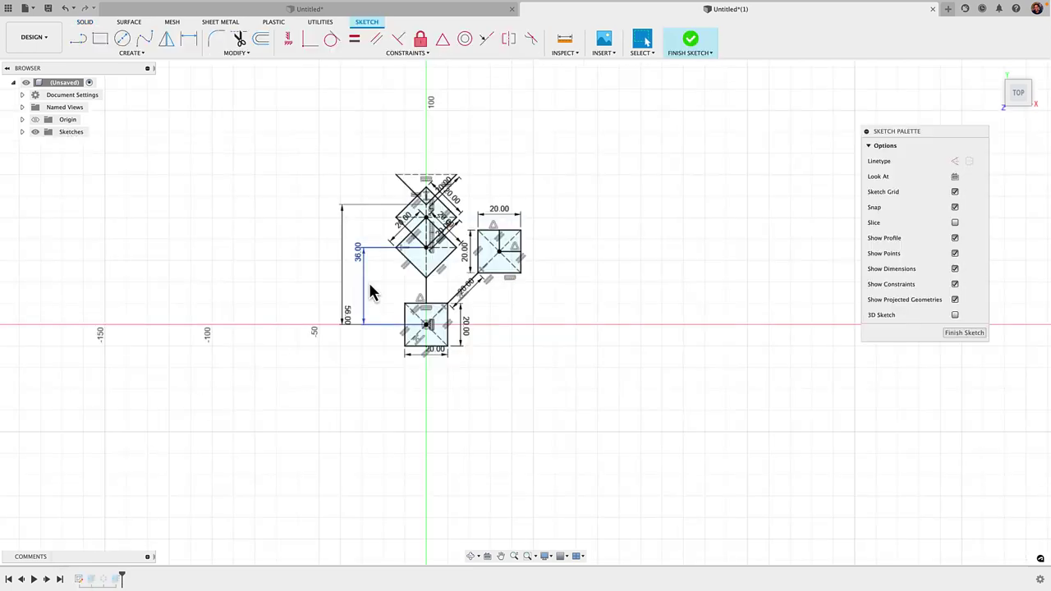
scroll(384, 289, "up", 5)
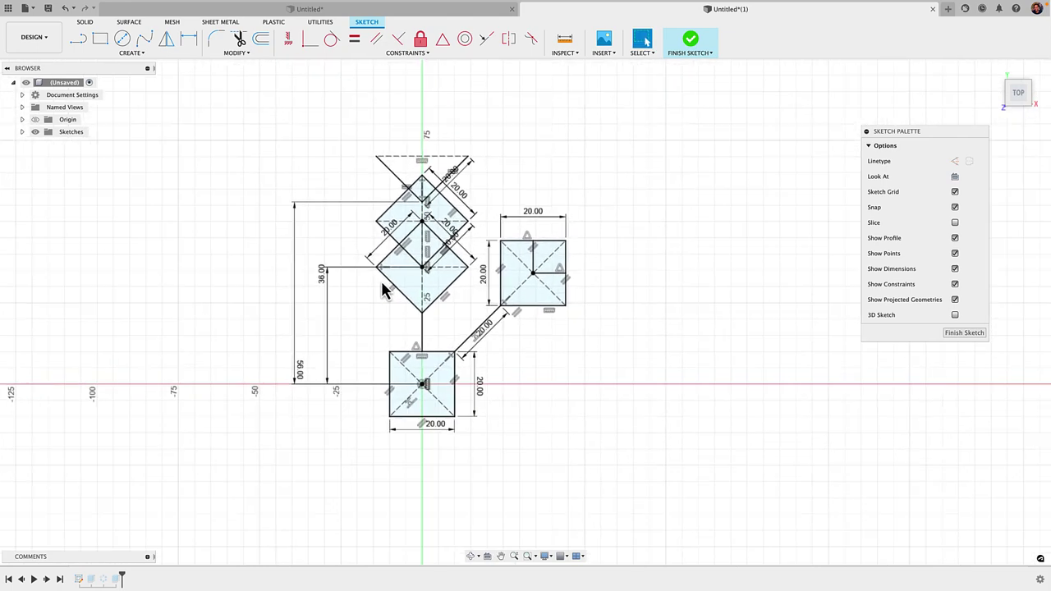
scroll(469, 324, "up", 2)
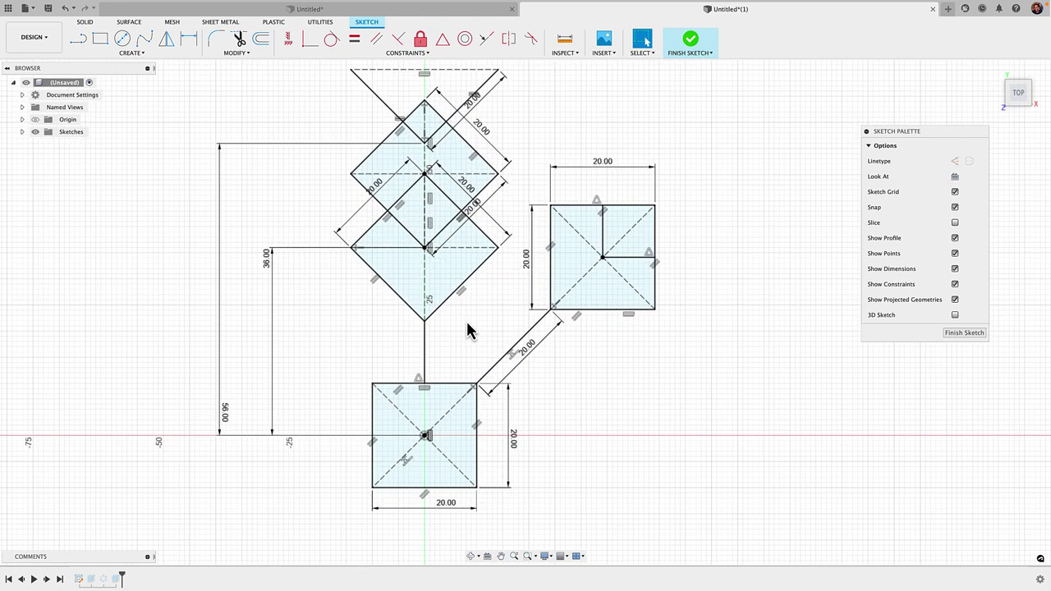
middle_click_drag(467, 320, 430, 326)
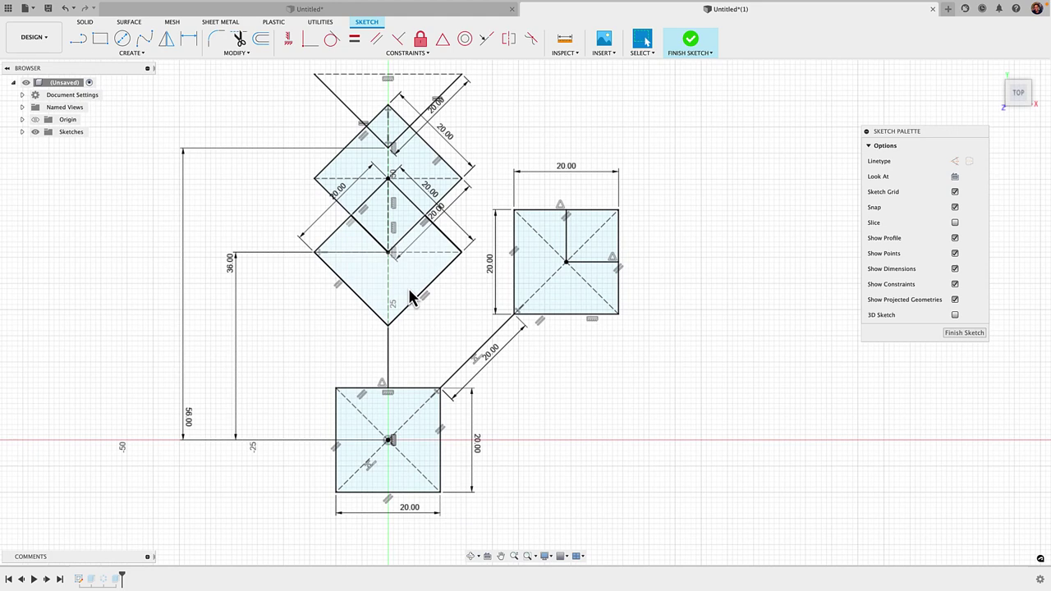
Draw an L-shaped pair of vertical and horizontal lines beside the diagonal connector
key("l")
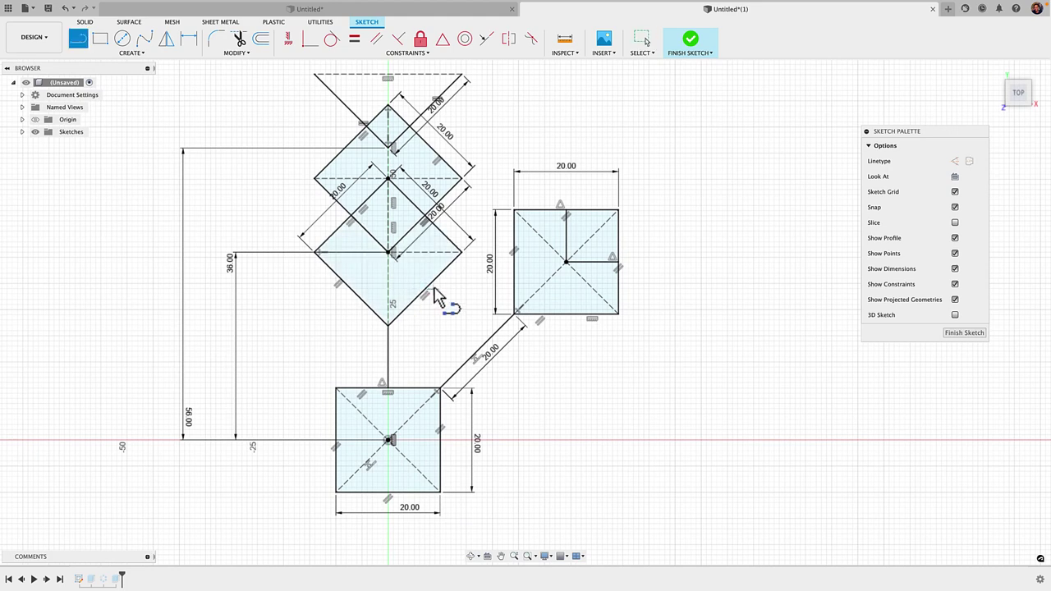
left_click(494, 329)
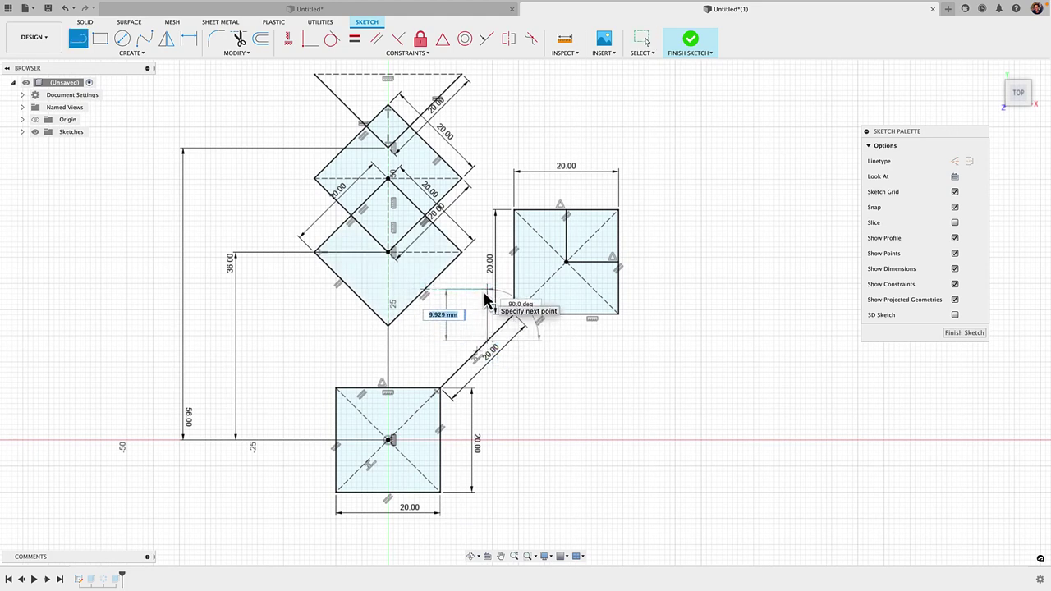
left_click(486, 293)
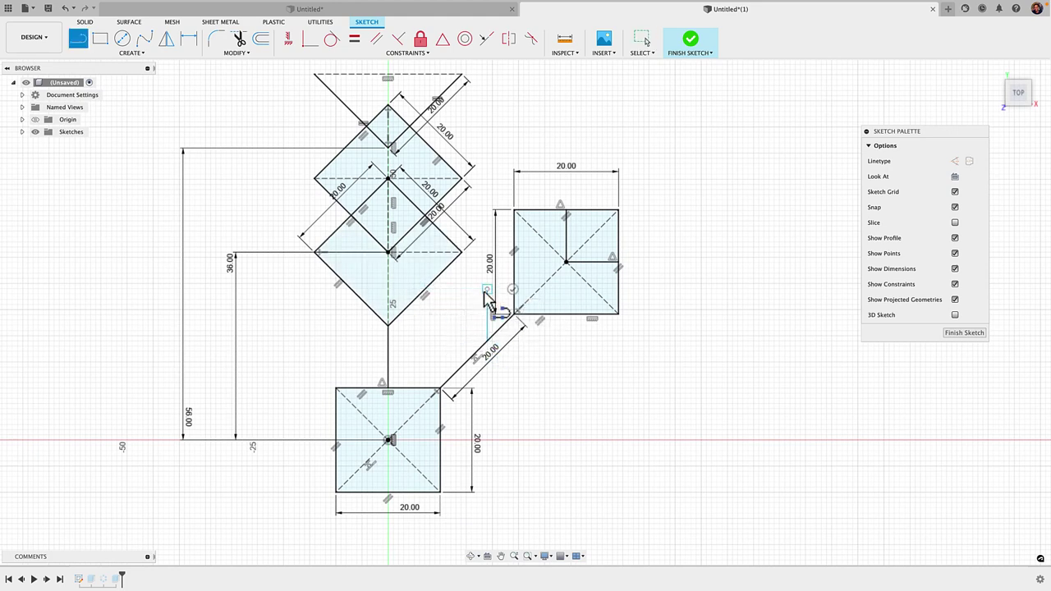
left_click(488, 338)
left_click(533, 340)
key("Escape")
scroll(538, 338, "up", 3)
scroll(499, 293, "up", 2)
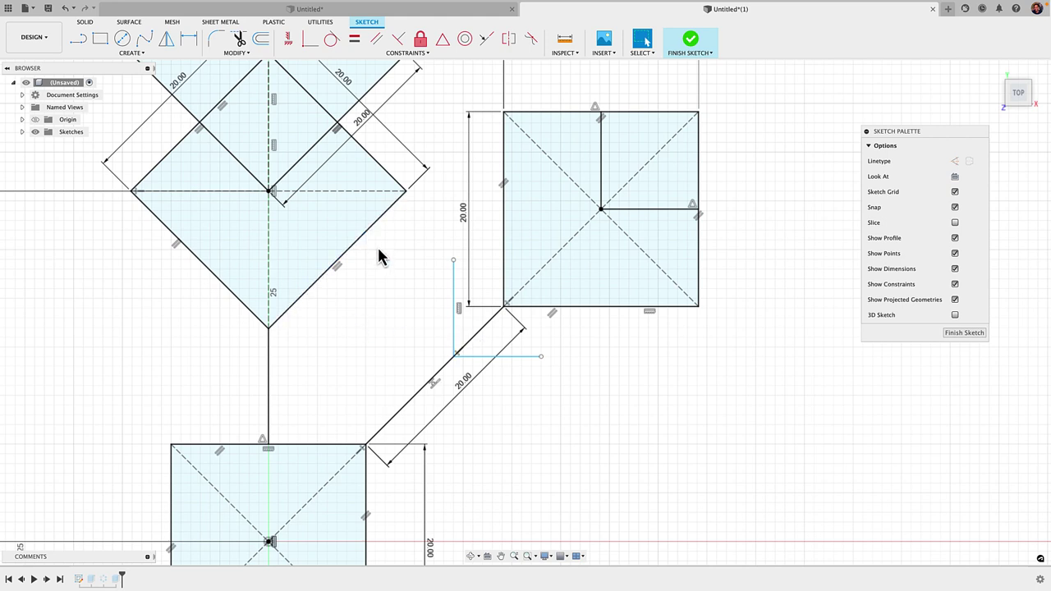
Make the two branch lines equal and dimension the horizontal one to 15 mm
left_click(355, 39)
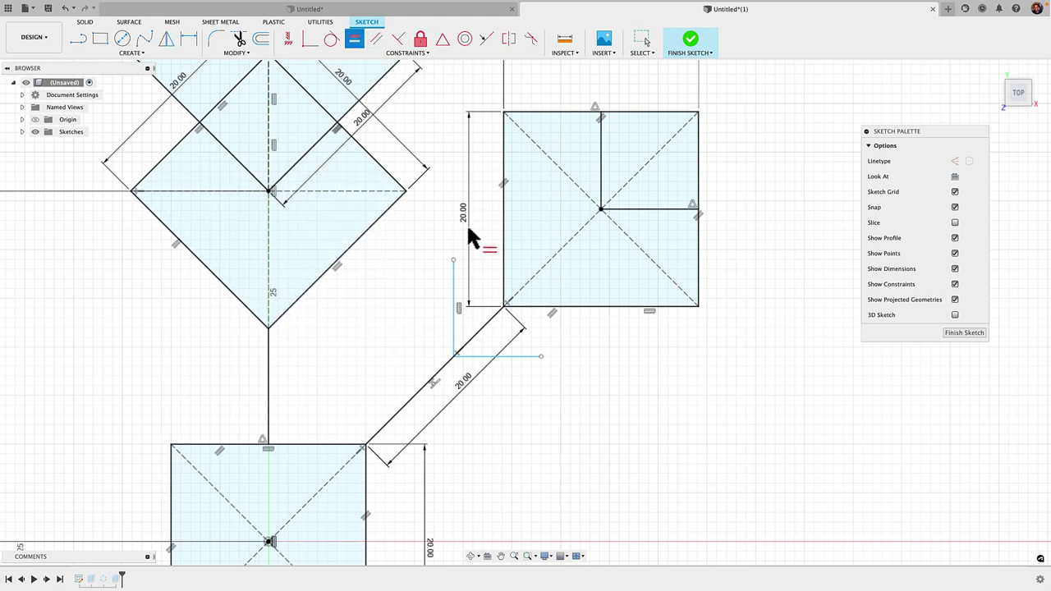
left_click(454, 280)
left_click(513, 356)
key("d")
left_click(526, 357)
left_click(532, 378)
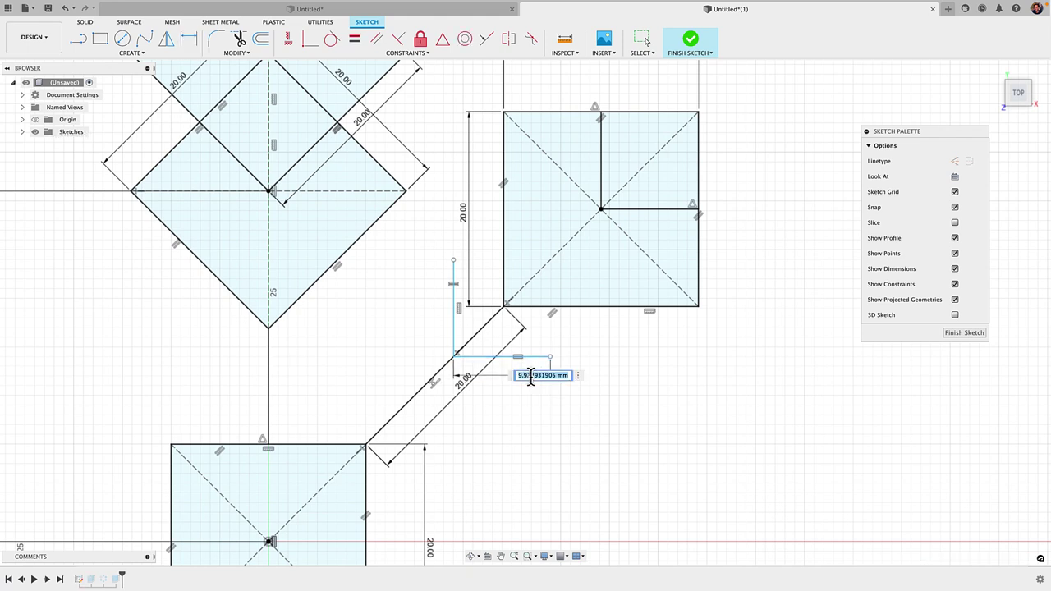
type("15")
key("Return")
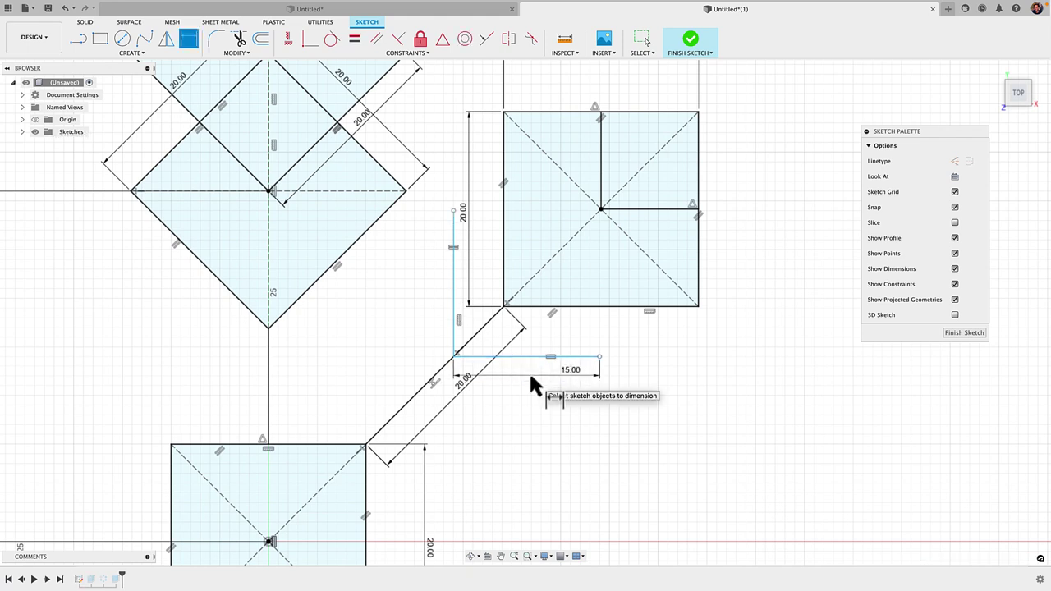
key("Escape")
Constrain the branch corner to the diagonal line's midpoint and finish the sketch
scroll(520, 361, "down", 1)
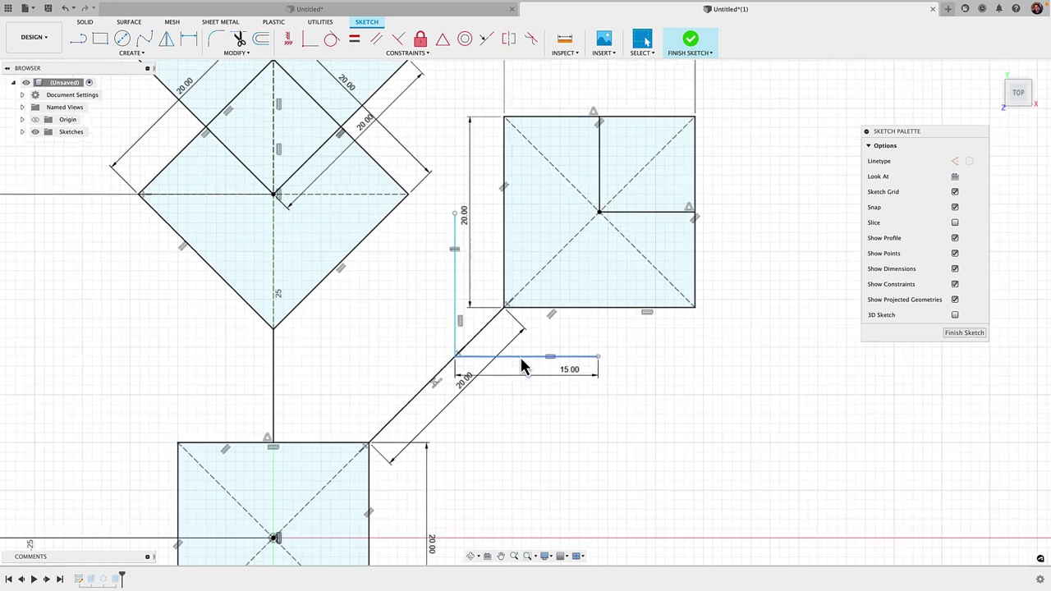
left_click(442, 373)
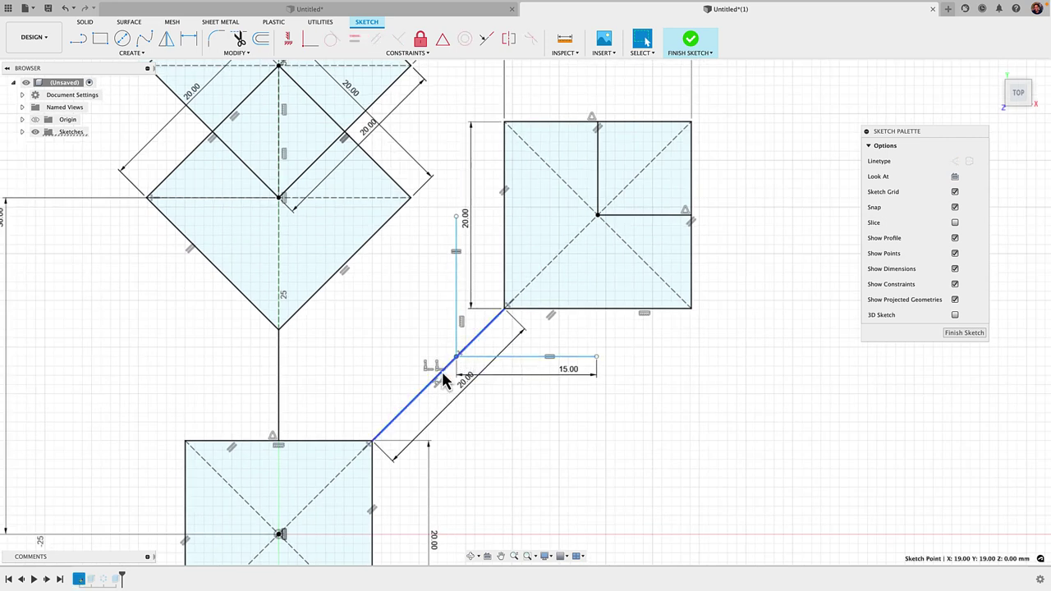
left_click(535, 430)
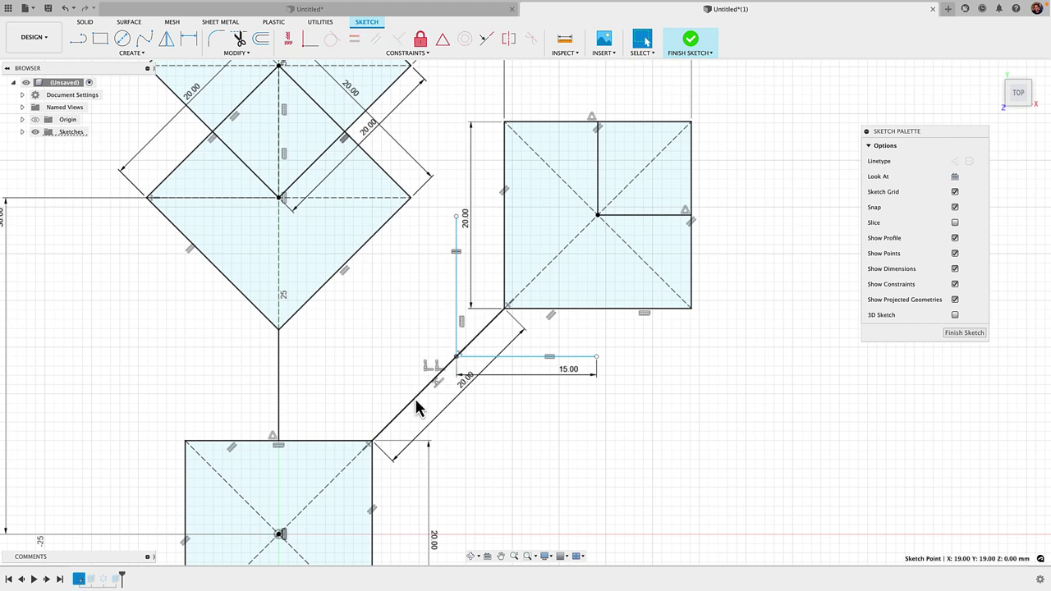
left_click(524, 439)
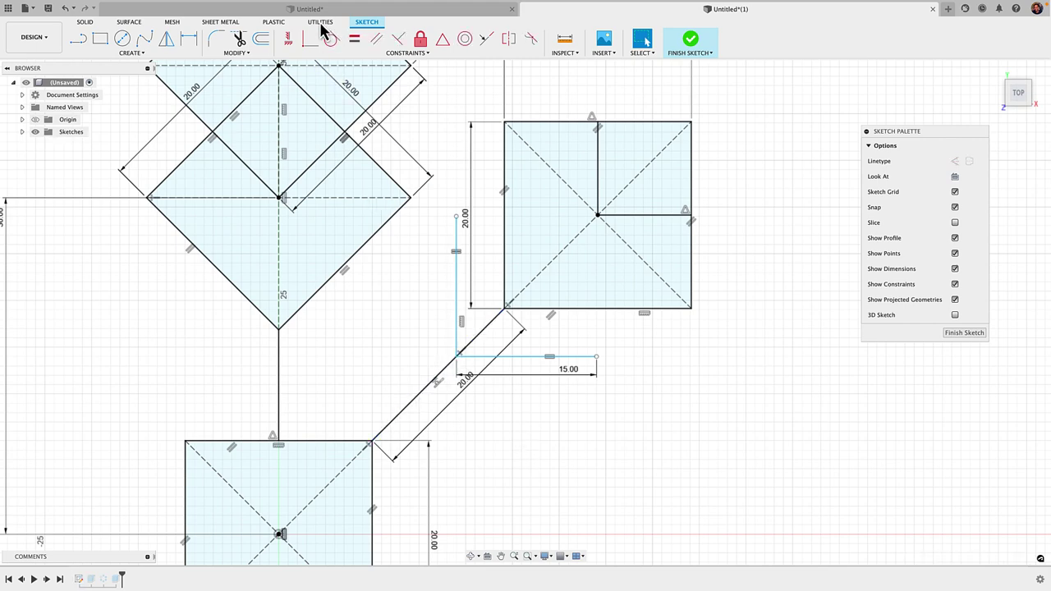
left_click(443, 41)
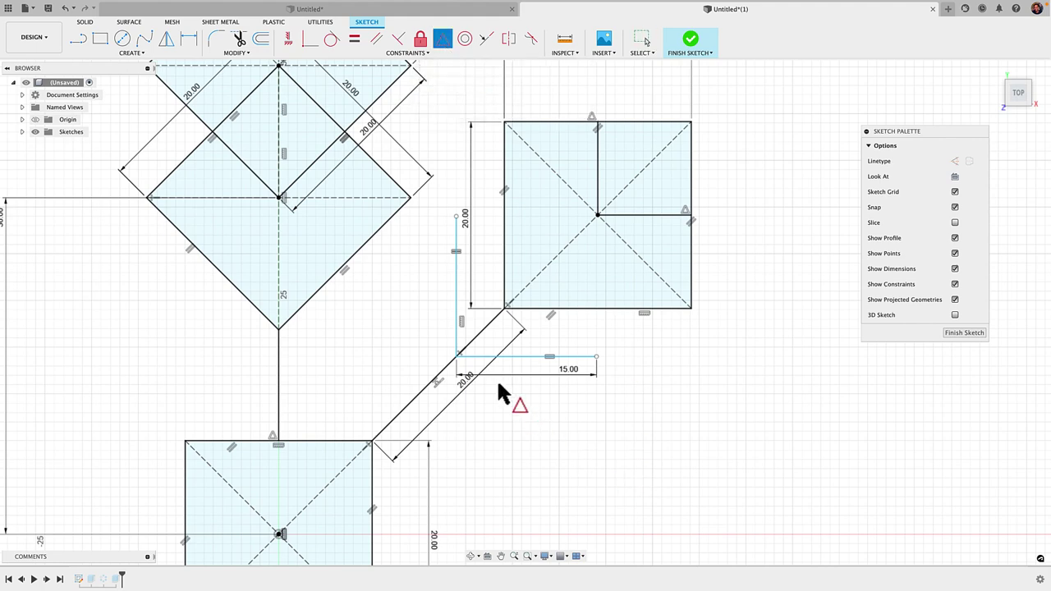
left_click(457, 359)
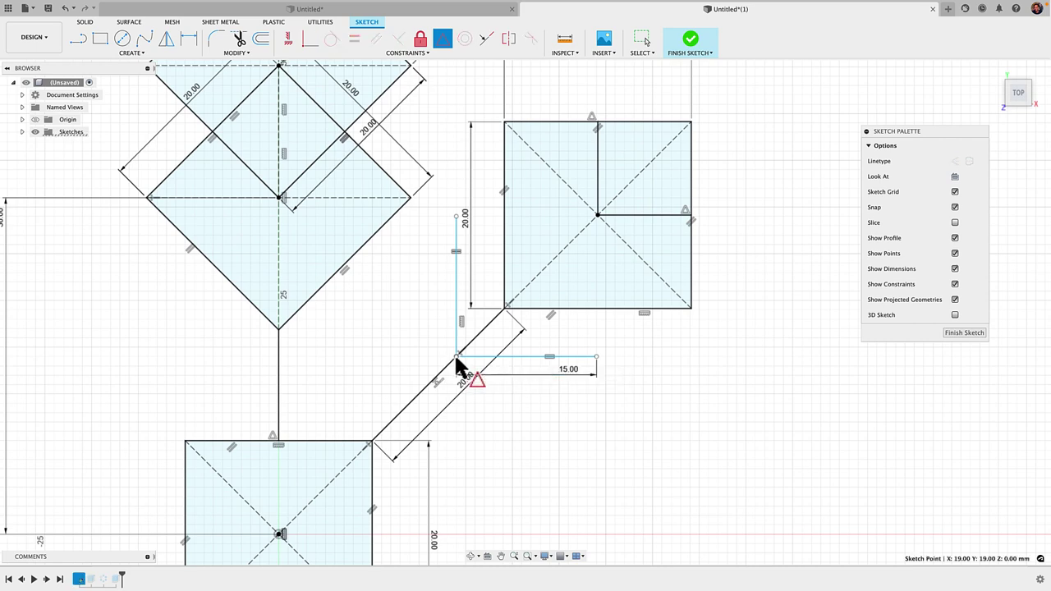
left_click(422, 391)
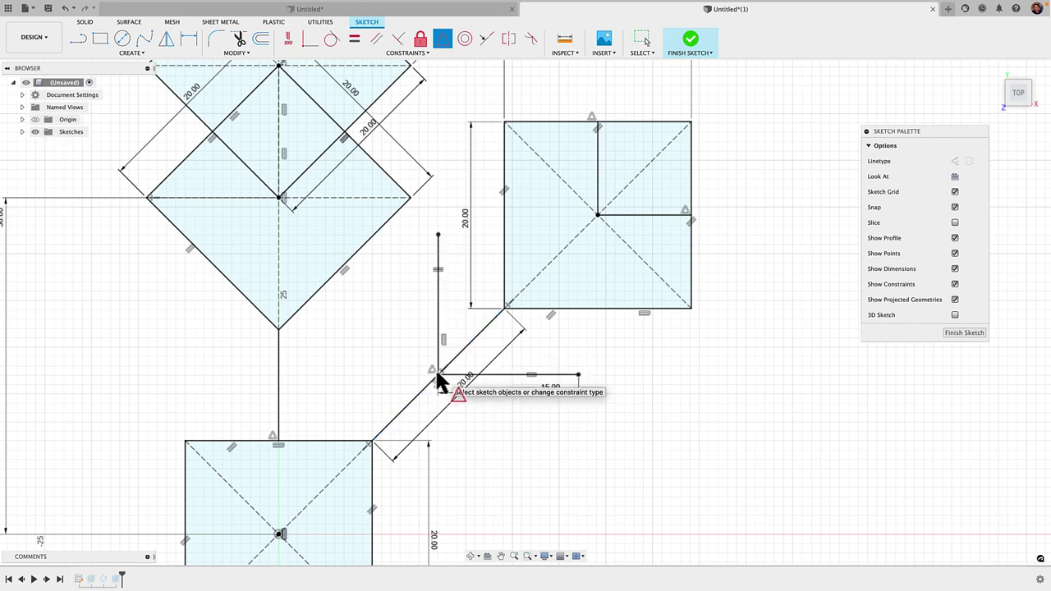
scroll(443, 374, "down", 3)
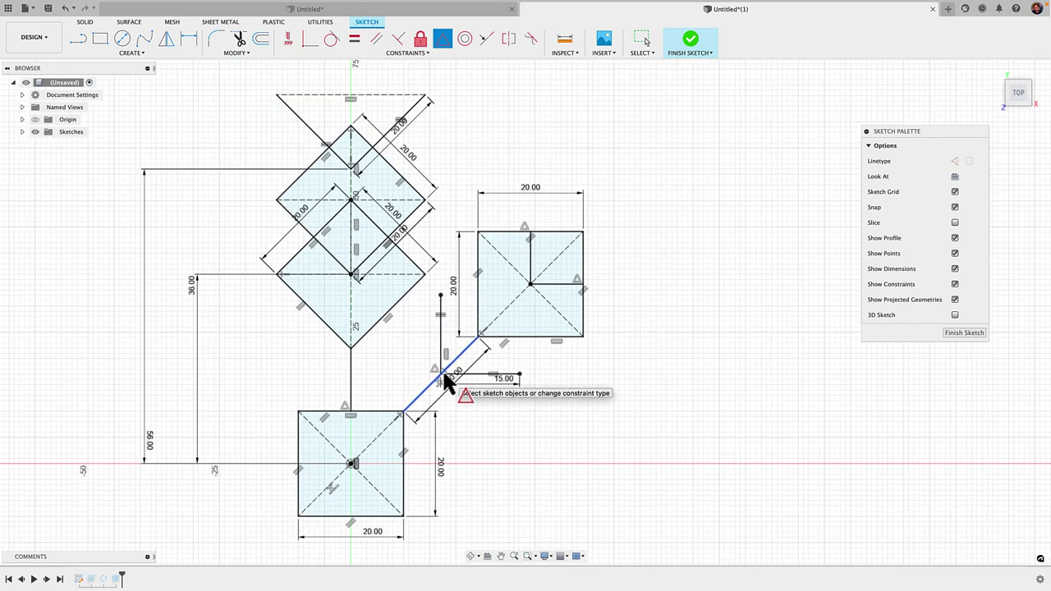
left_click(706, 41)
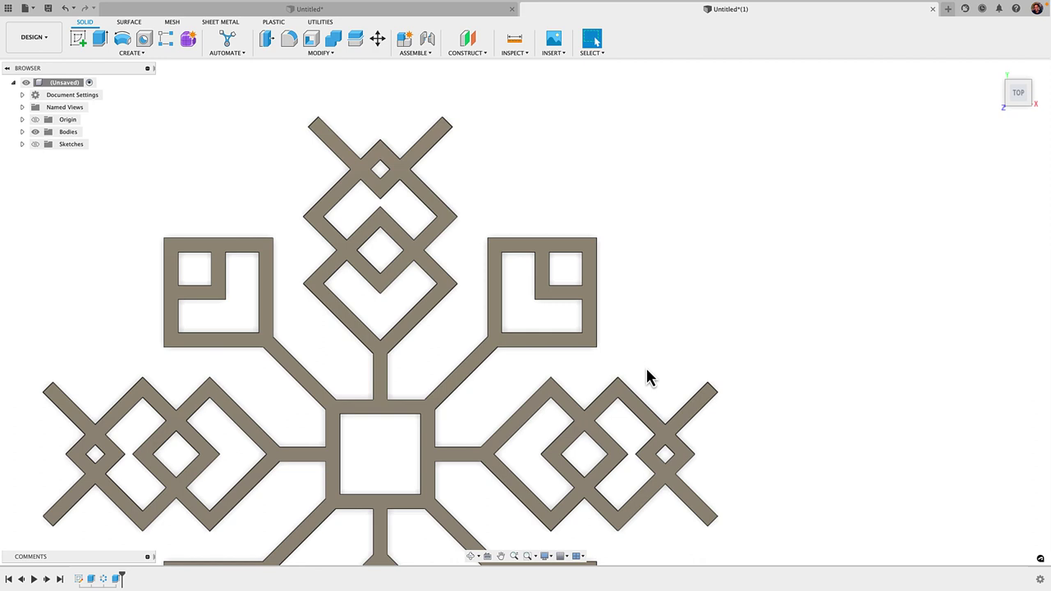
Edit Extrude1 to add the new L-shaped branch profile, then hide the sketches
middle_click_drag(628, 312, 617, 228)
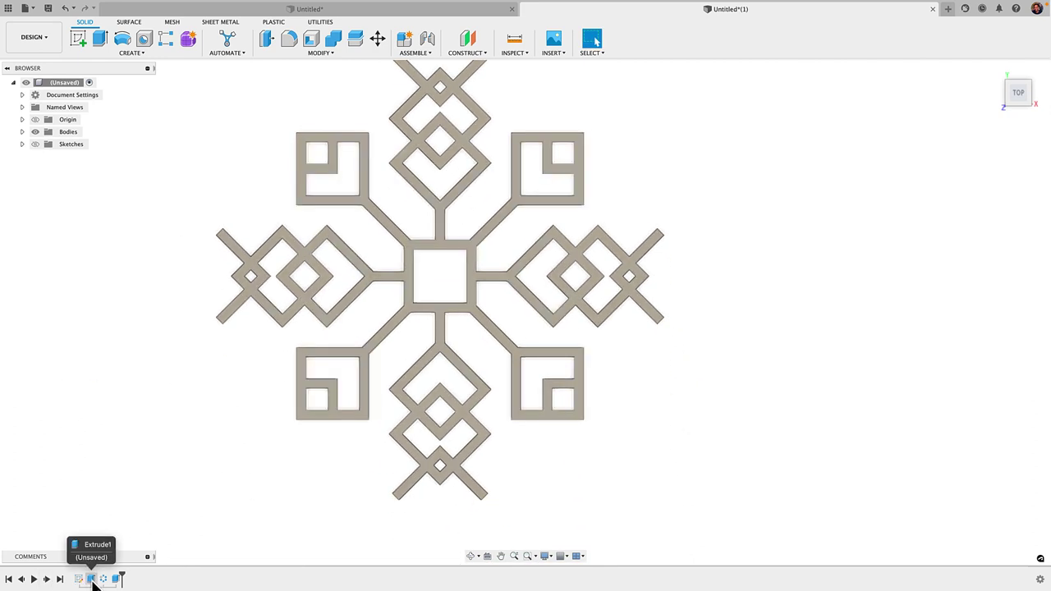
double_click(91, 579)
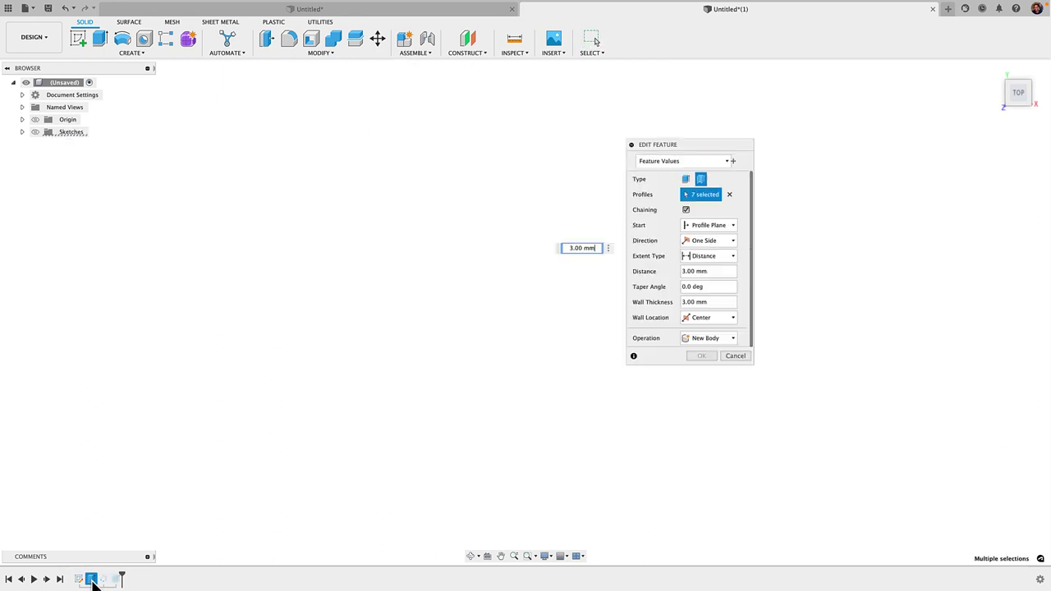
left_click(36, 132)
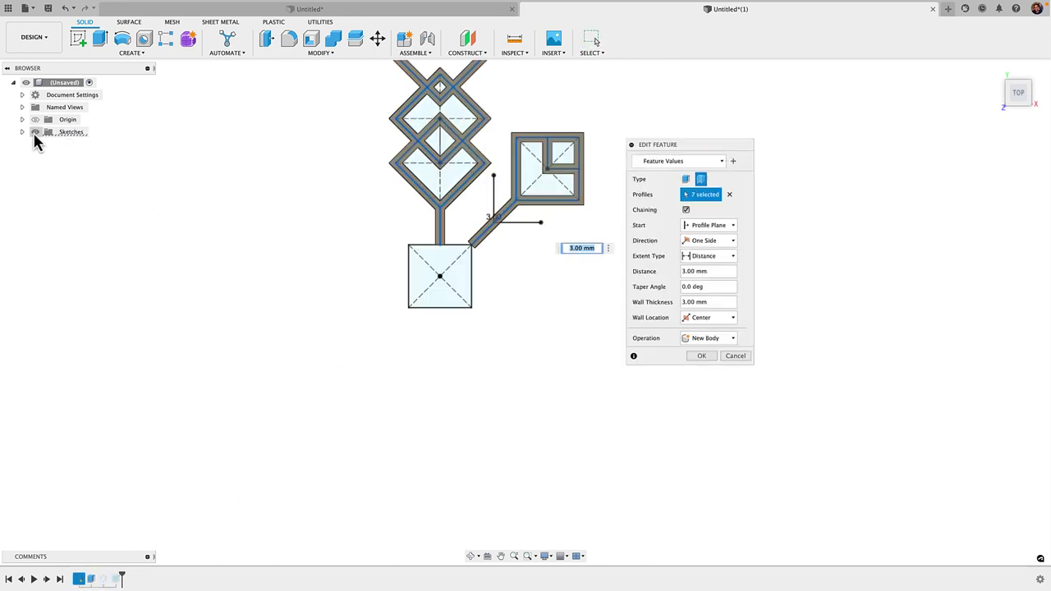
left_click(495, 201)
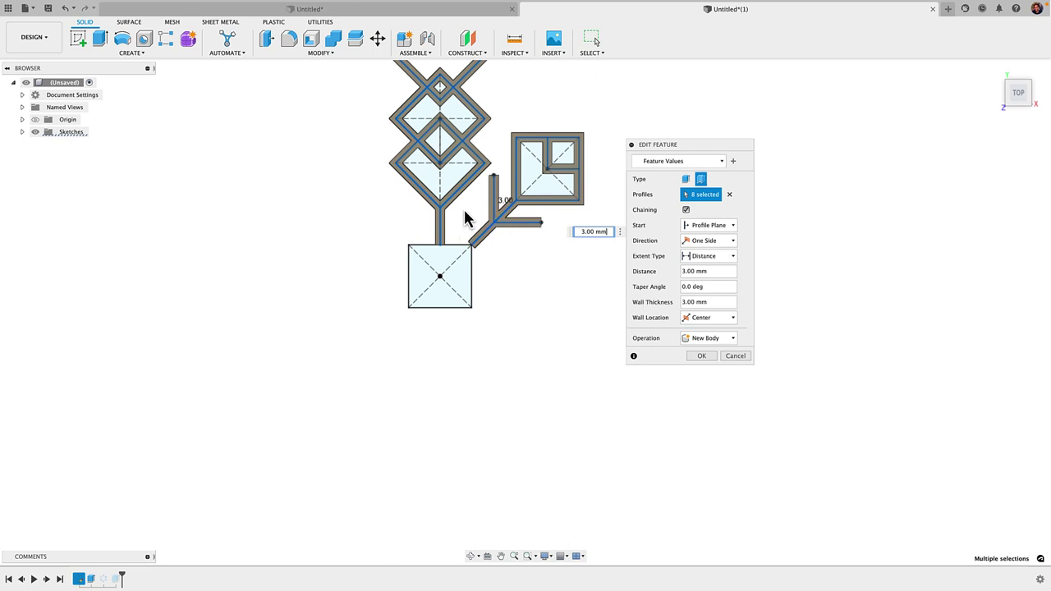
left_click(702, 356)
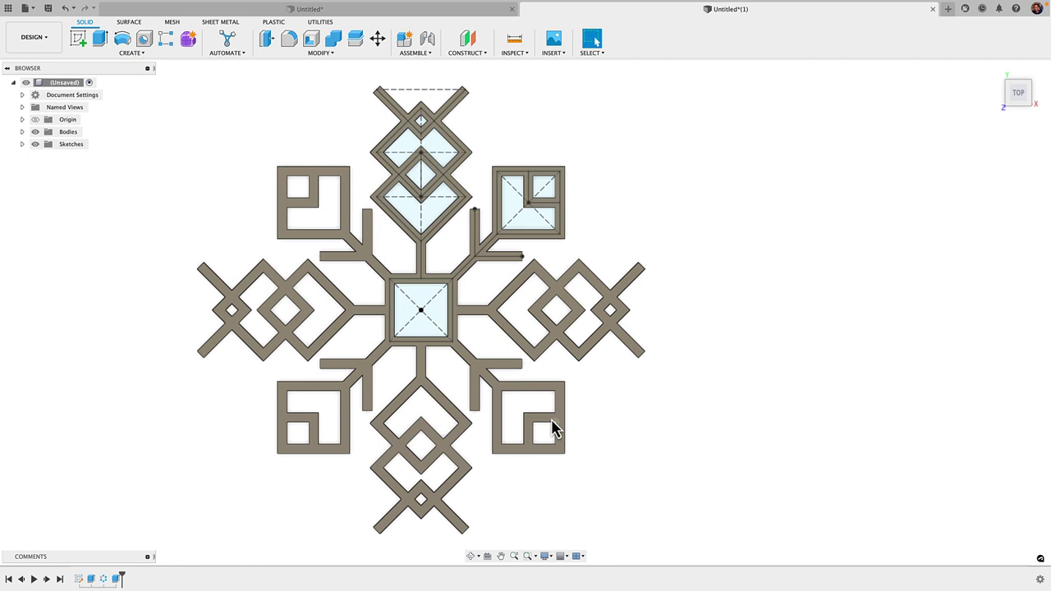
left_click(35, 143)
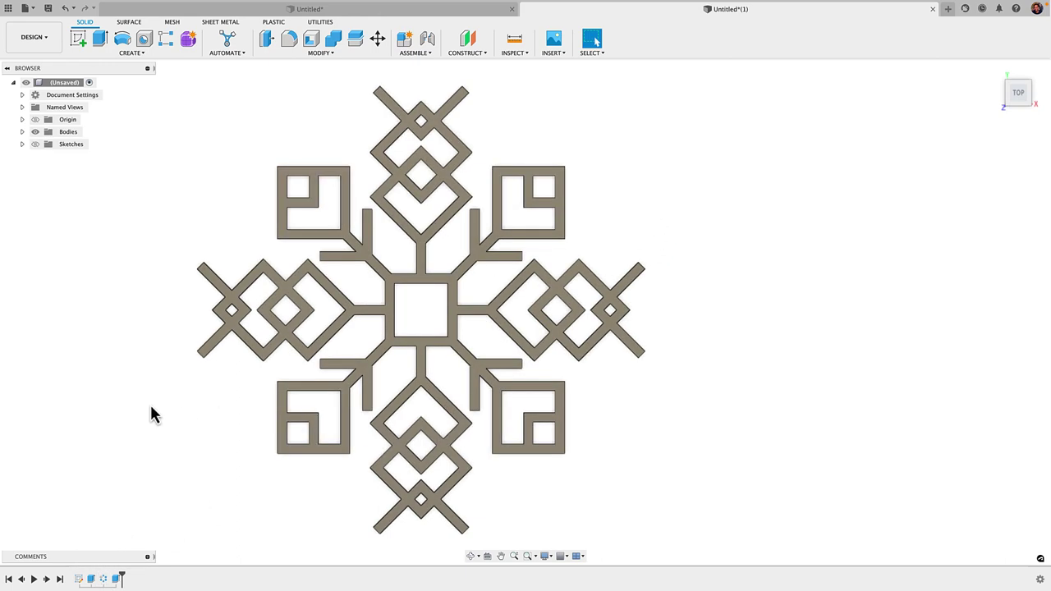
Orbit from the Top view to an angled top/front view showing the snowflake's 3 mm thickness
middle_click_drag(149, 402, 279, 403, "shift")
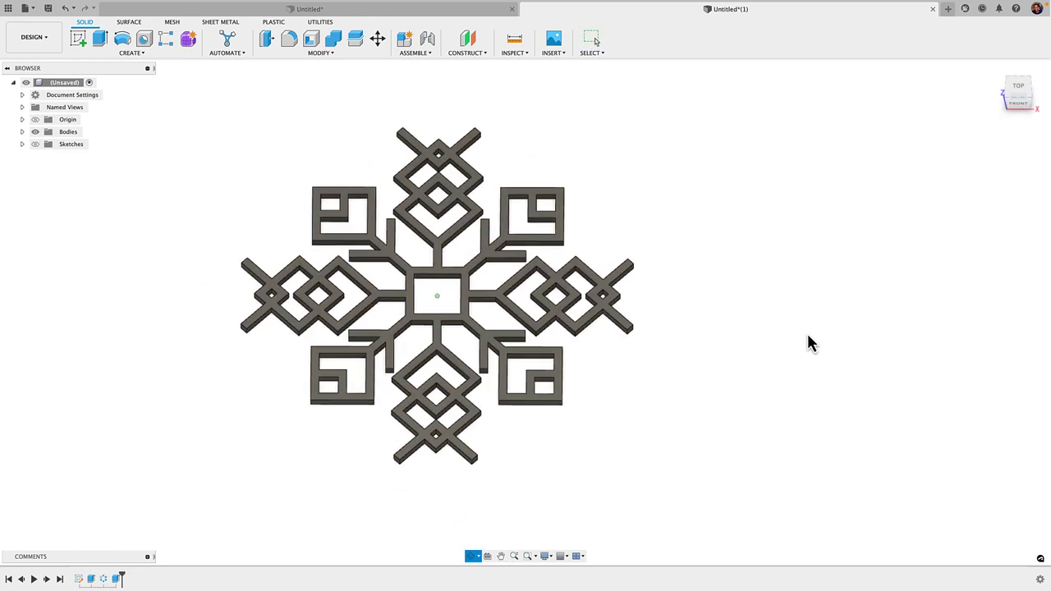